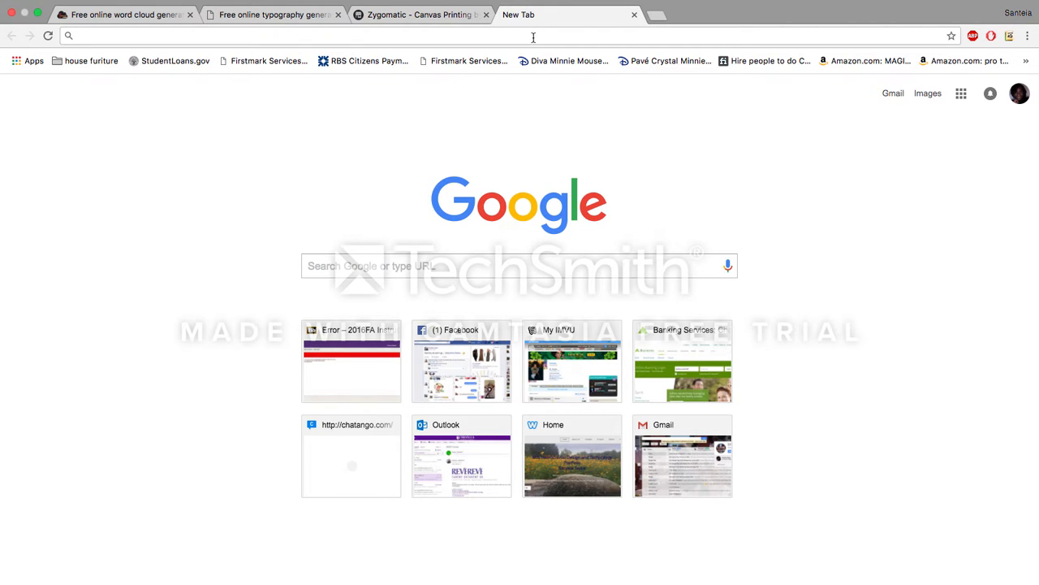
Step: Open the website typographyeditor.com in the empty browser tab
{"action": "left_click", "coordinate": [534, 37]}
{"action": "type", "text": "typograp"}
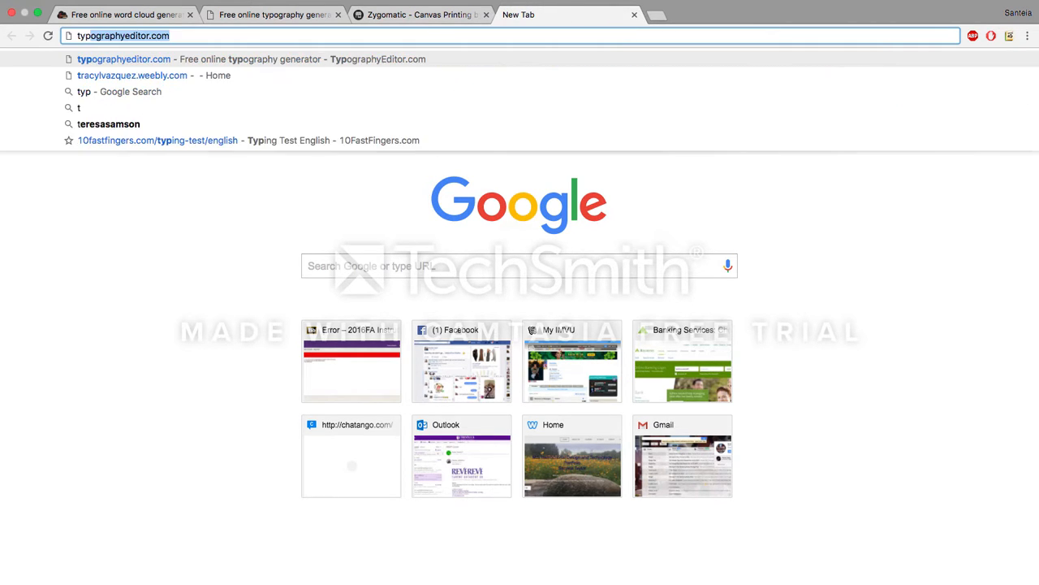
{"action": "type", "text": "hy"}
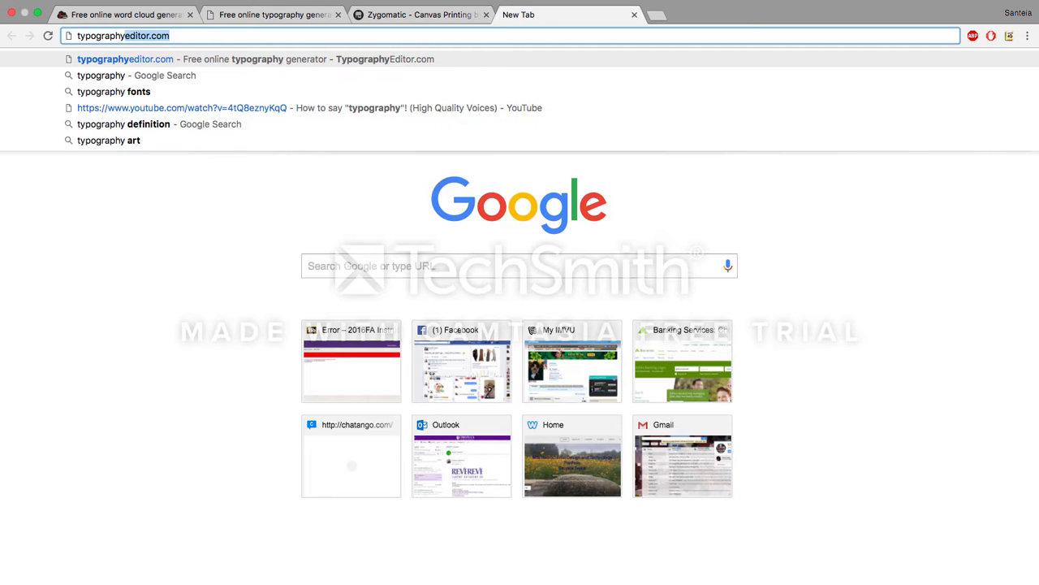
{"action": "type", "text": "editor.com"}
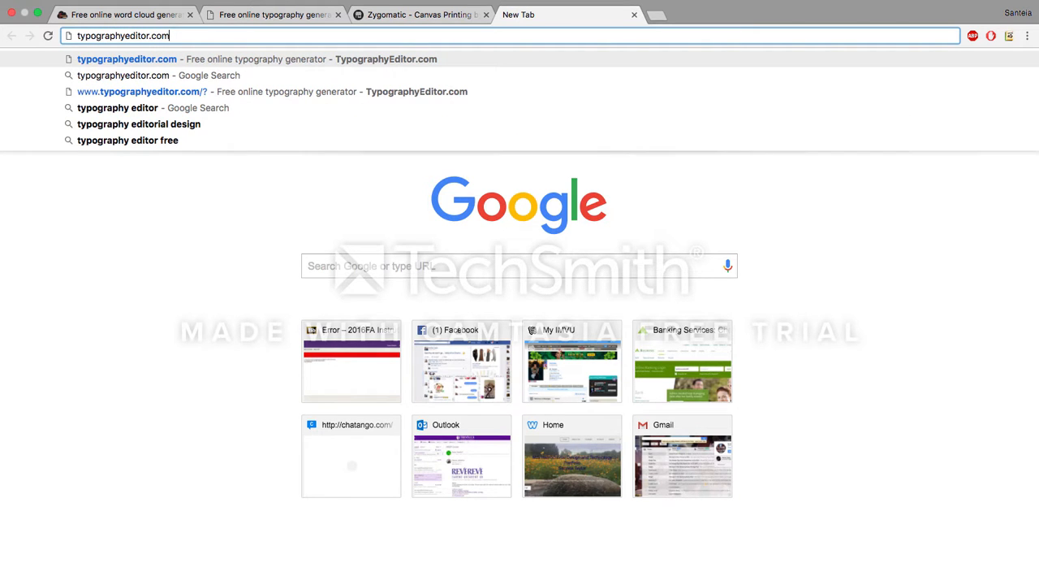
{"action": "key", "text": "Return"}
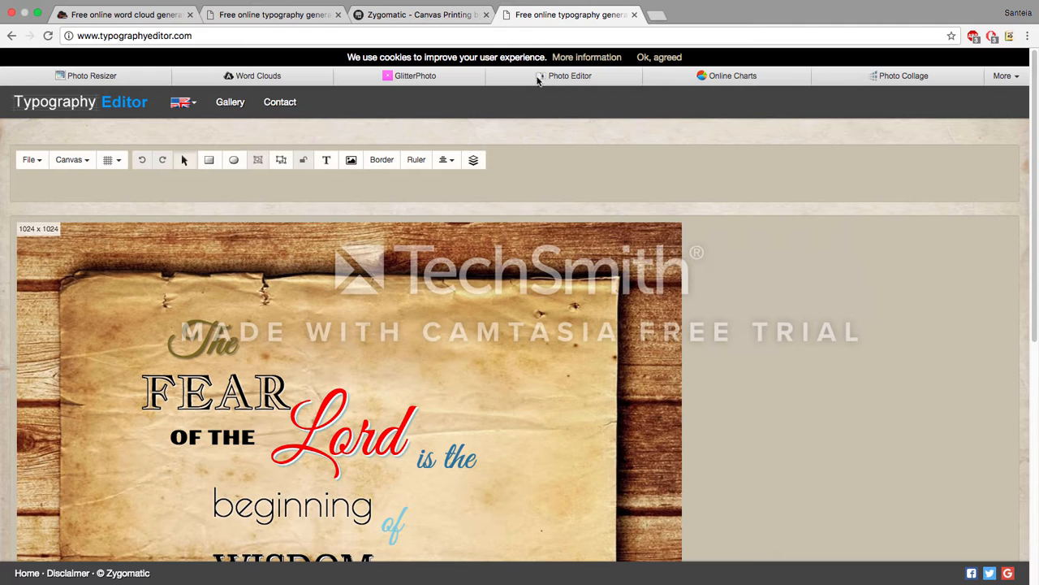
{"action": "scroll", "coordinate": [540, 130], "scroll_direction": "down", "scroll_amount": 1}
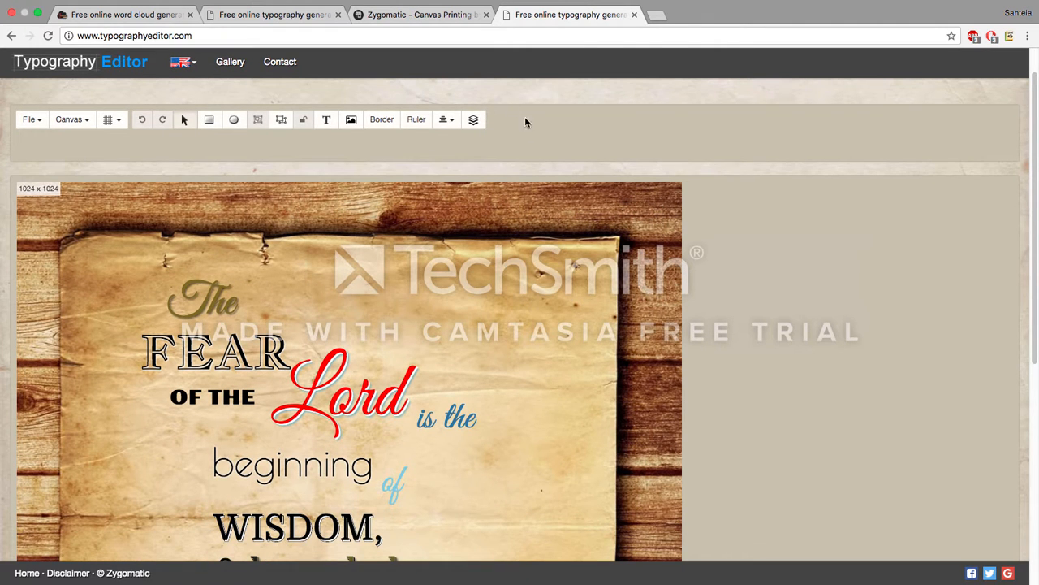
Step: Look at the open WordClouds.com page and return to the Typography Editor page
{"action": "left_click", "coordinate": [126, 15]}
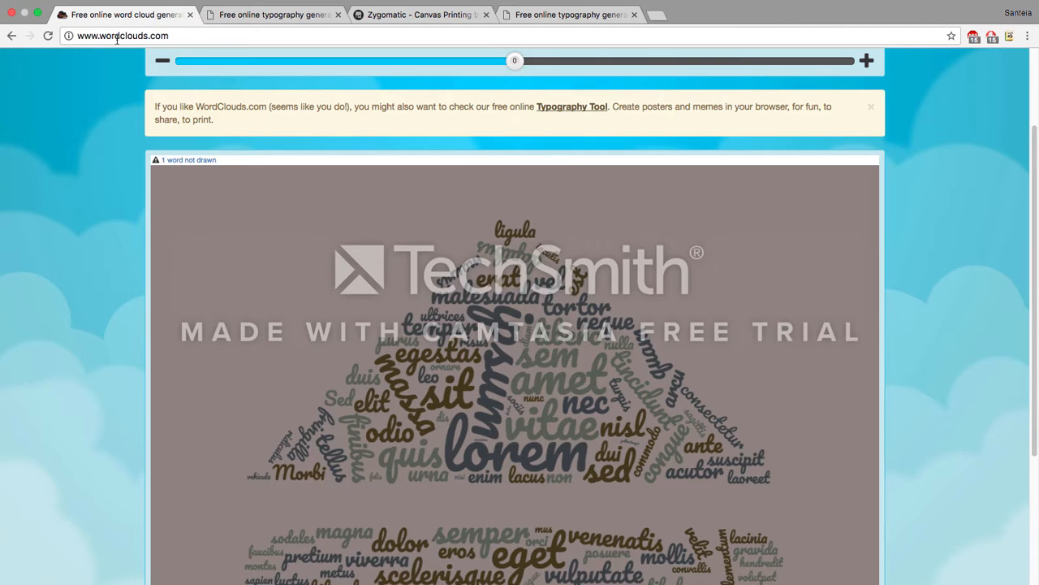
{"action": "left_click", "coordinate": [557, 16]}
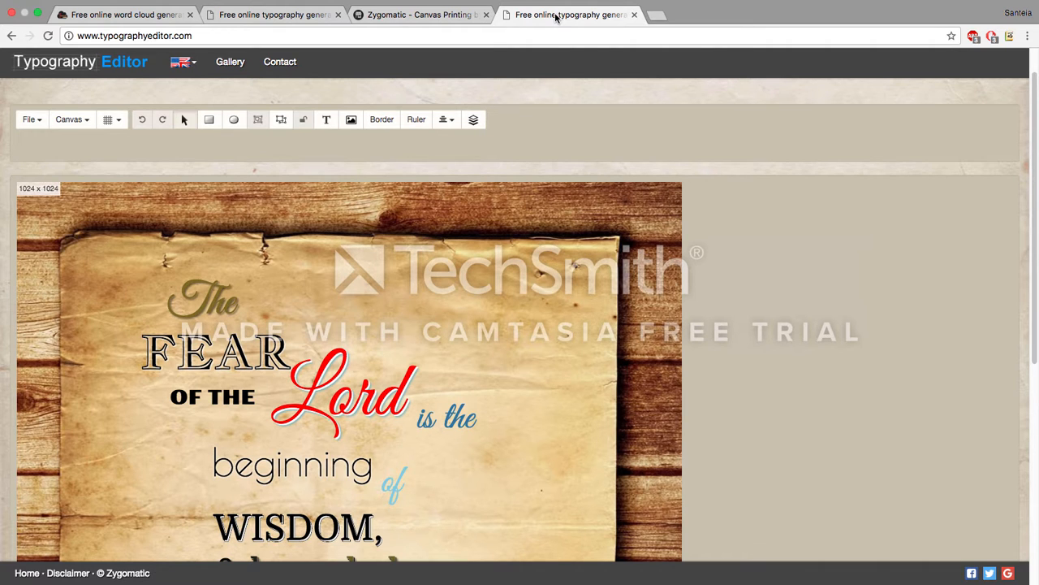
Step: Start a new blank poster and set its canvas size to 800x600
{"action": "scroll", "coordinate": [544, 86], "scroll_direction": "down", "scroll_amount": 2}
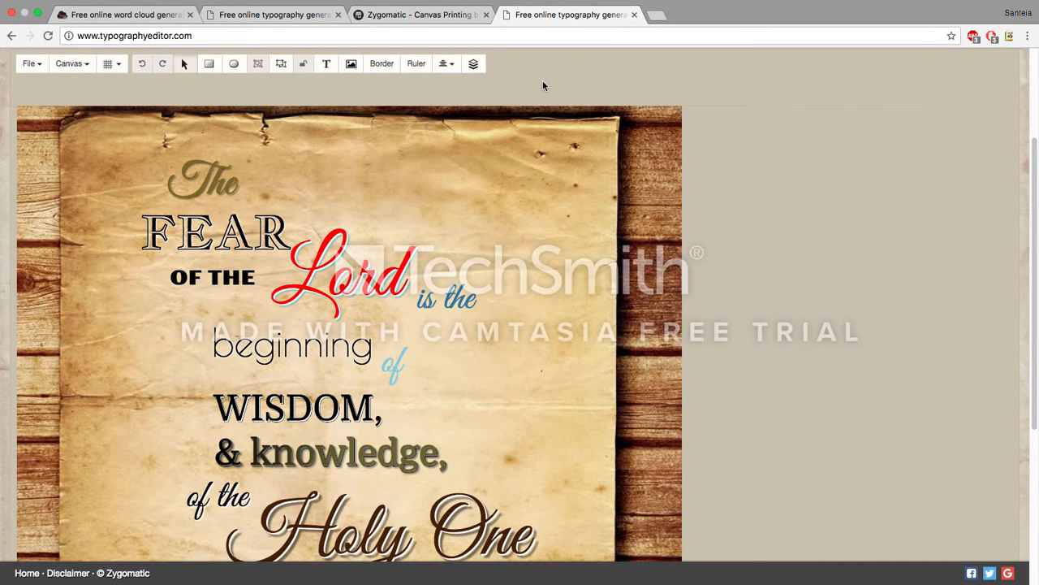
{"action": "left_click", "coordinate": [71, 64]}
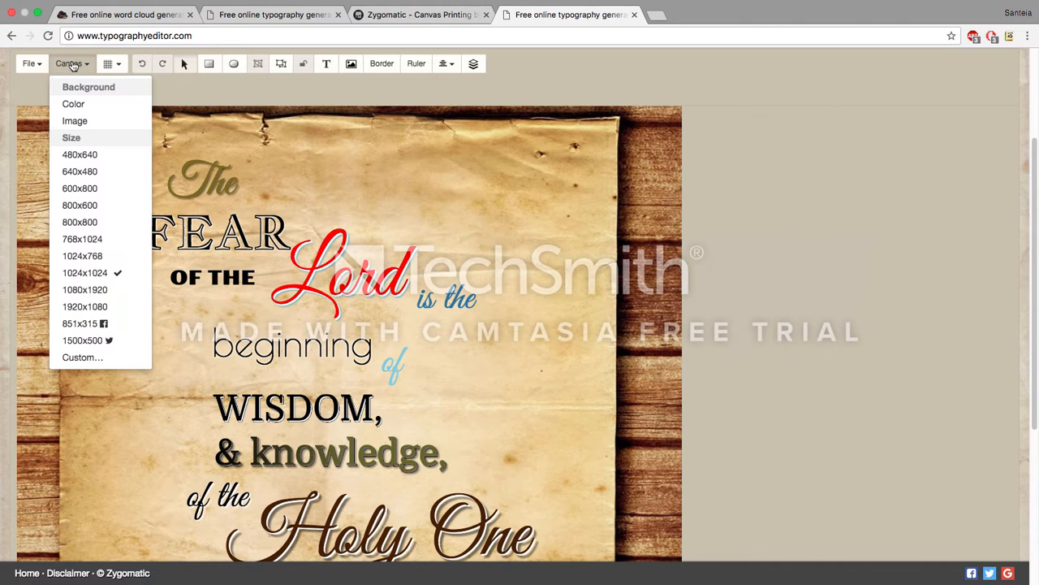
{"action": "left_click", "coordinate": [27, 63]}
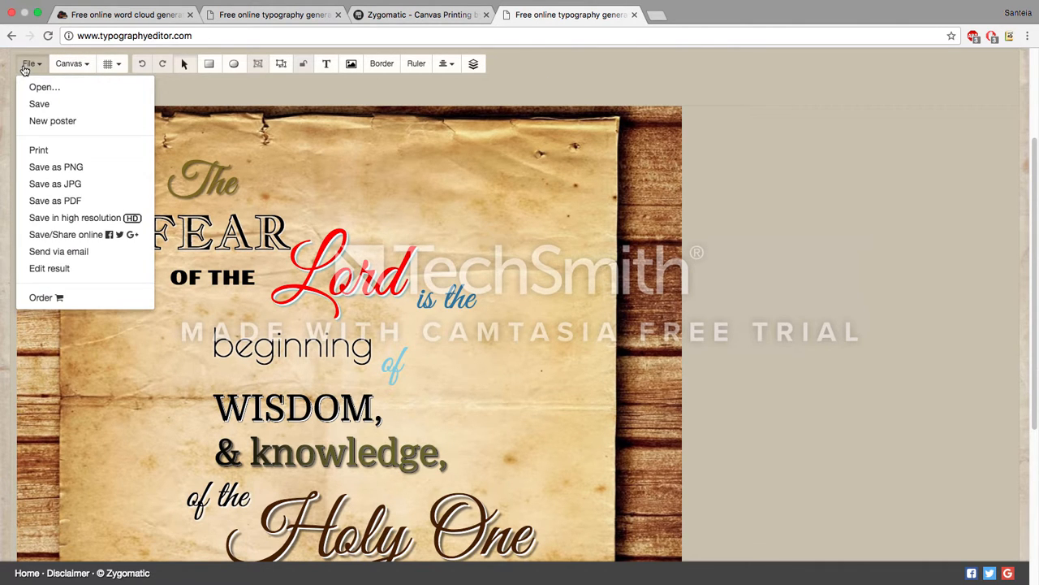
{"action": "left_click", "coordinate": [68, 124]}
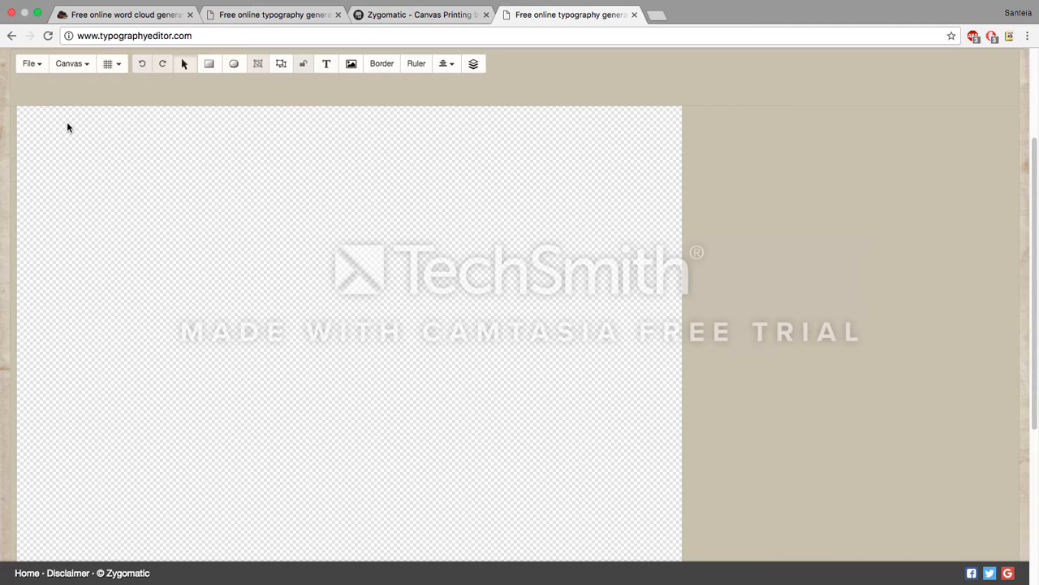
{"action": "left_click", "coordinate": [73, 66]}
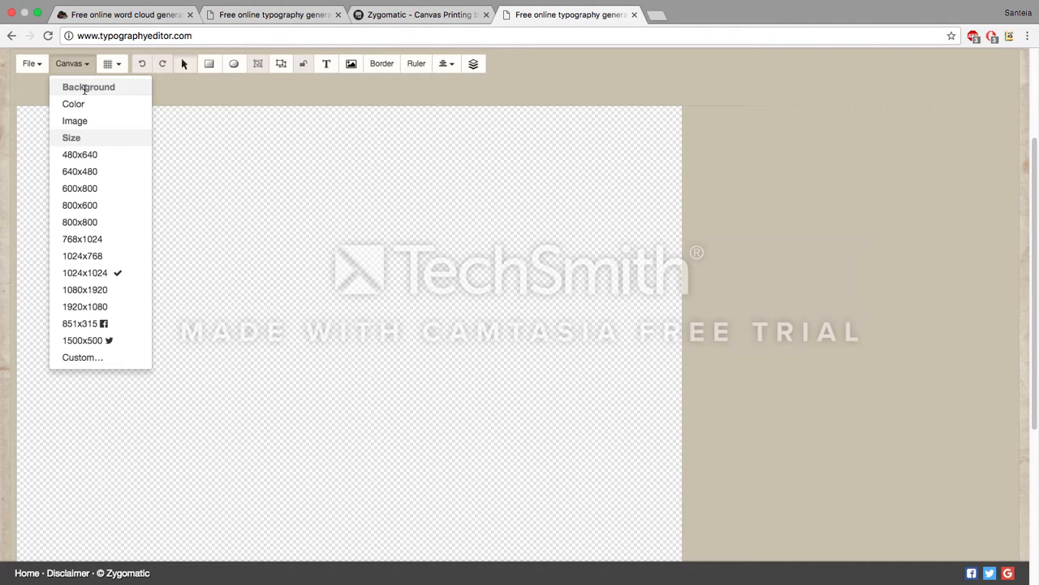
{"action": "left_click", "coordinate": [81, 205]}
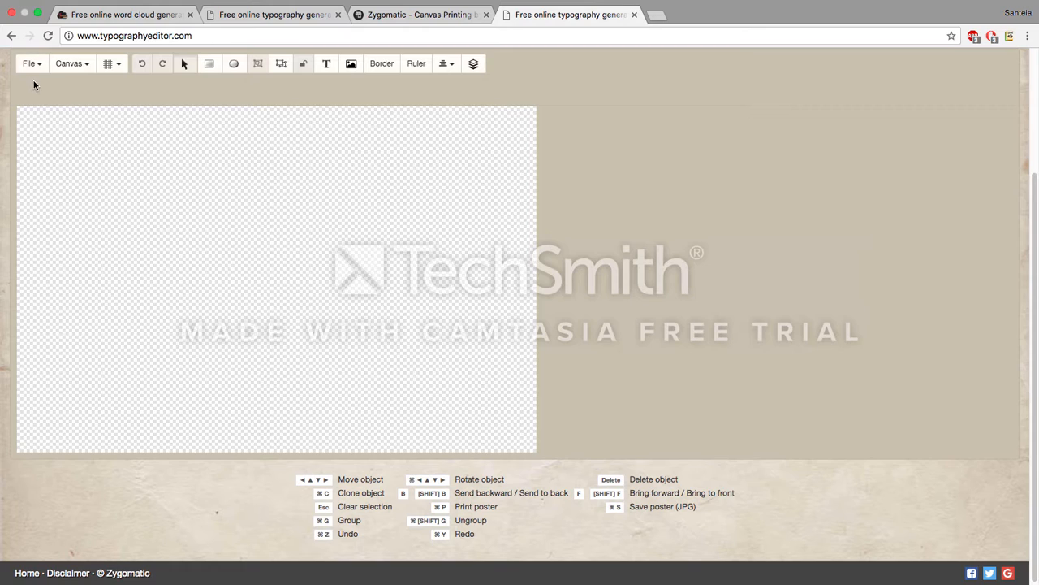
Step: Set the guitar picture abstract12.jpg from the abstract category as the canvas background image
{"action": "left_click", "coordinate": [76, 72]}
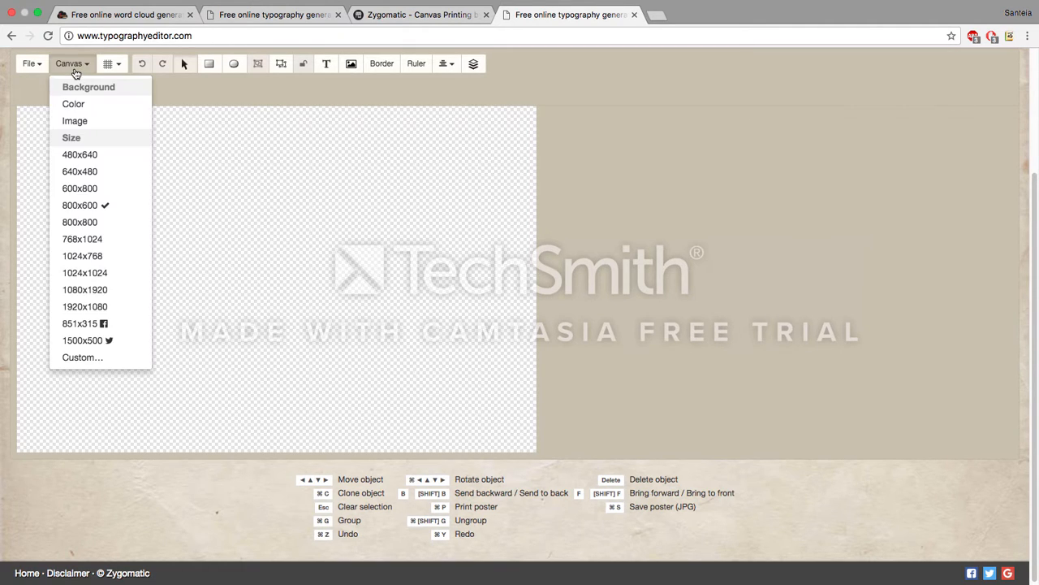
{"action": "left_click", "coordinate": [82, 124]}
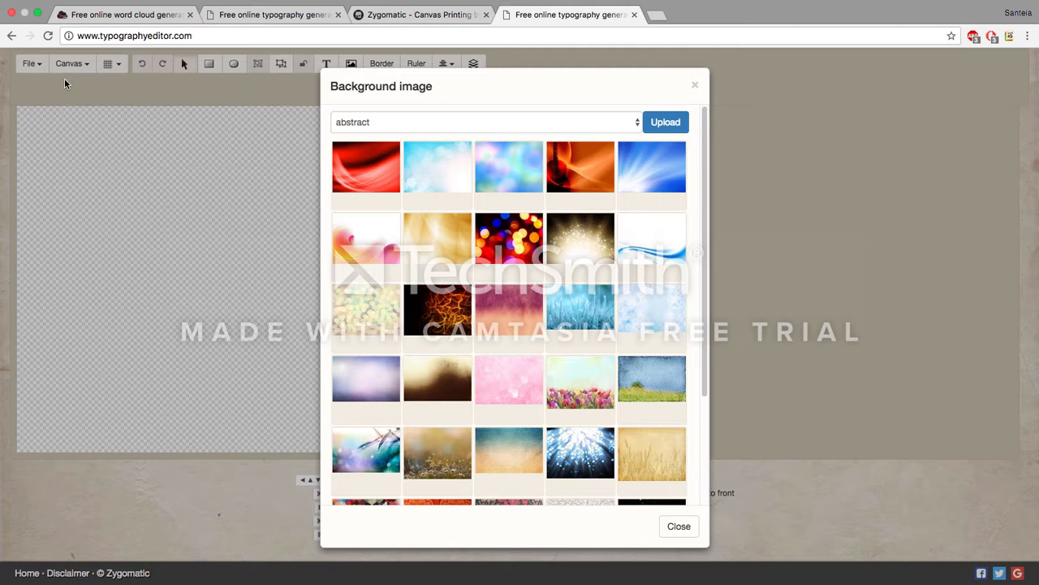
{"action": "left_click", "coordinate": [385, 121]}
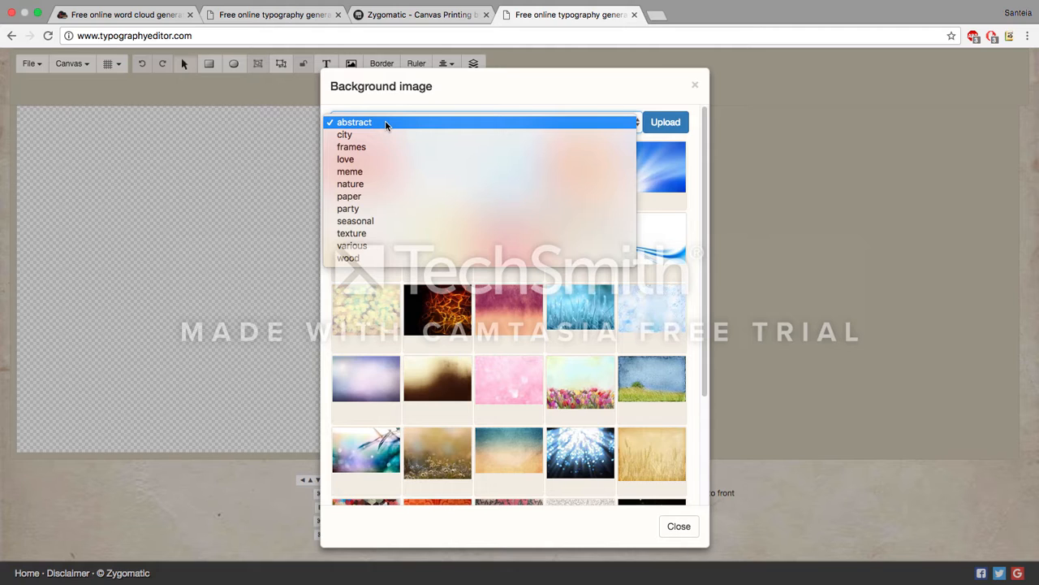
{"action": "left_click", "coordinate": [367, 160]}
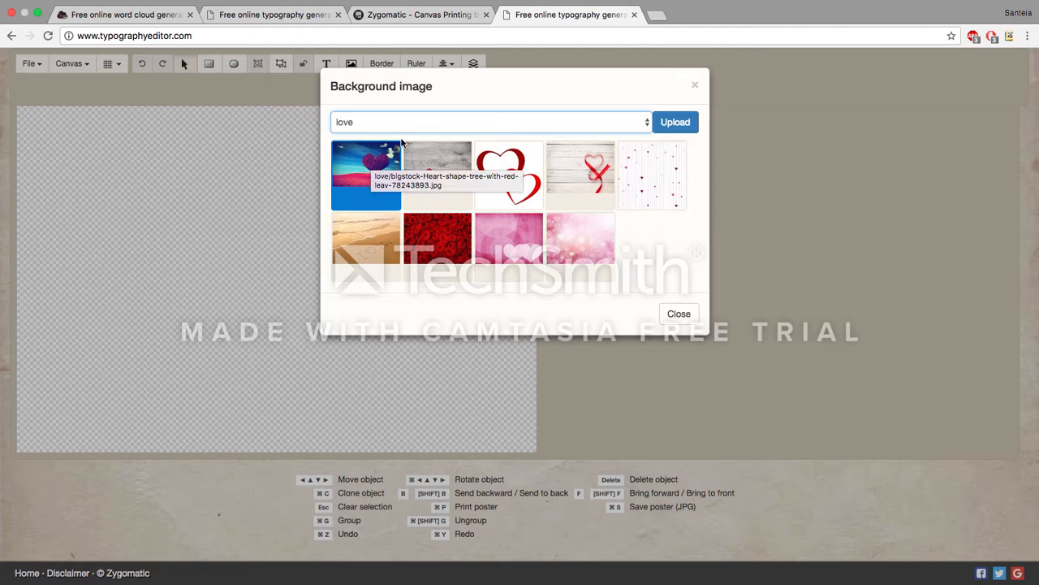
{"action": "left_click", "coordinate": [640, 126]}
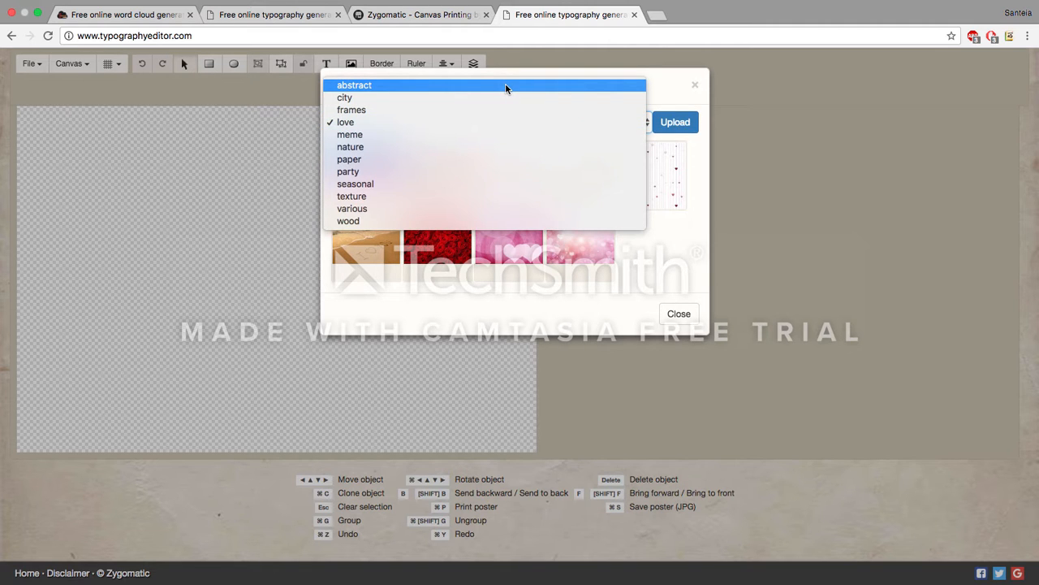
{"action": "left_click", "coordinate": [506, 84]}
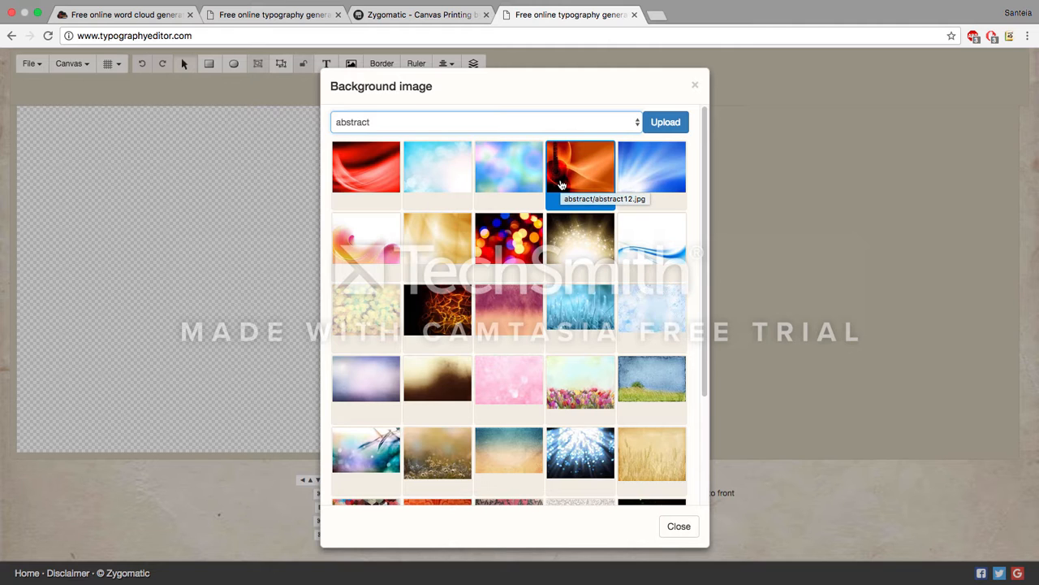
{"action": "left_click", "coordinate": [565, 183]}
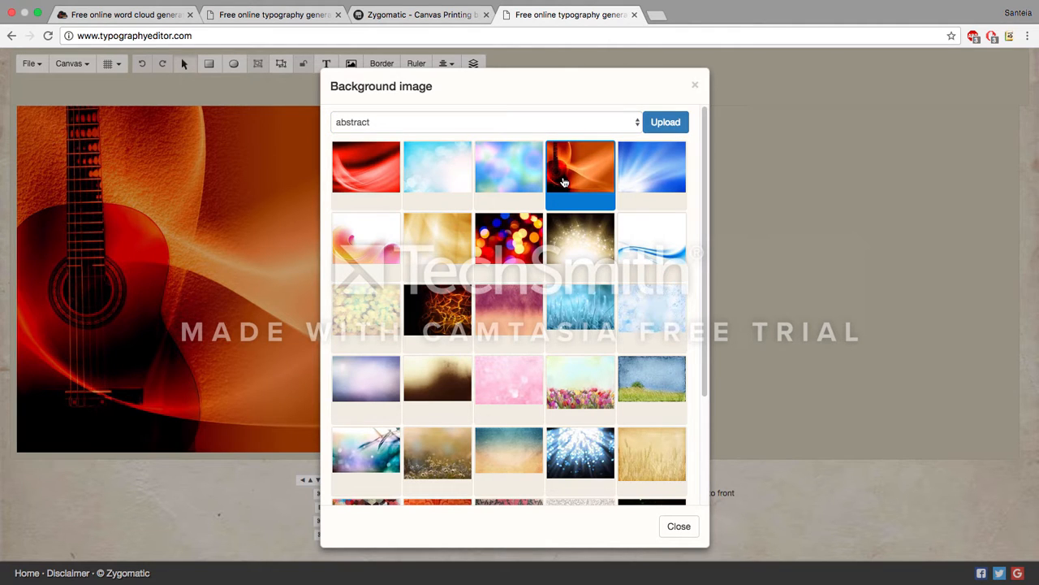
{"action": "left_click_drag", "start_coordinate": [573, 88], "coordinate": [575, 70]}
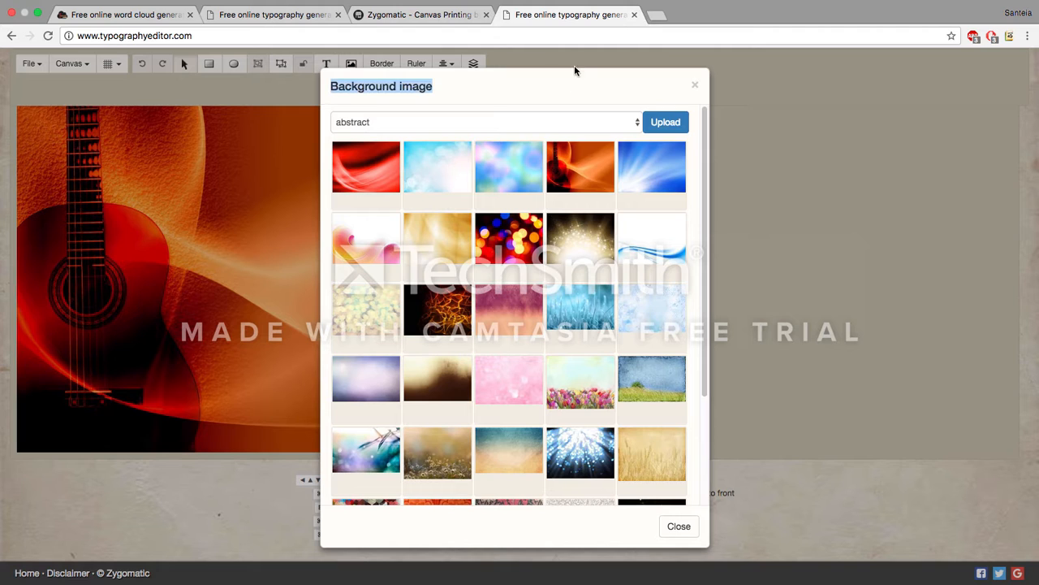
{"action": "left_click", "coordinate": [680, 528]}
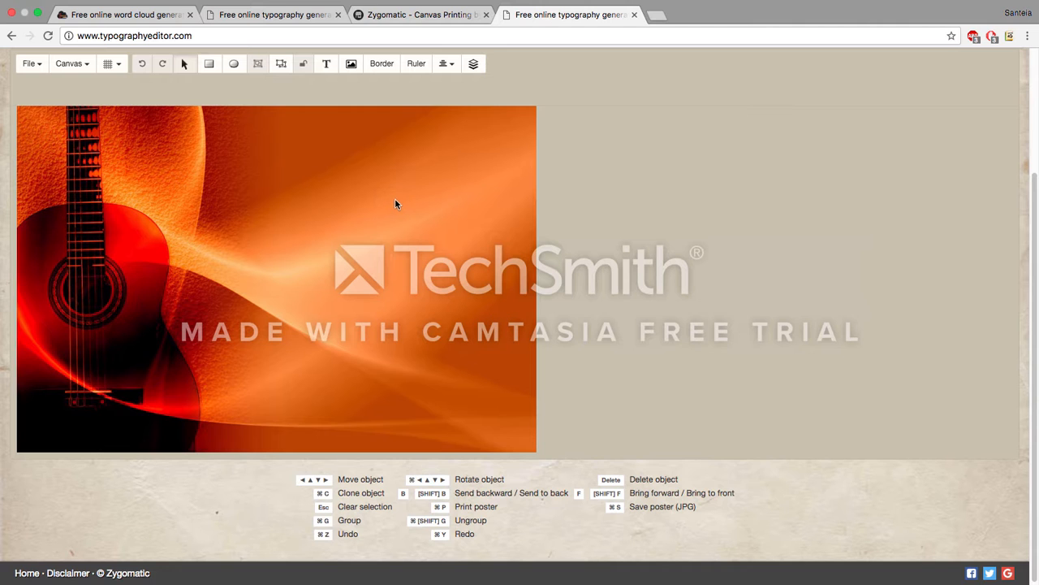
Step: Choose the border design with interlaced double lines and scroll corners, and set its size to 105
{"action": "left_click", "coordinate": [380, 67]}
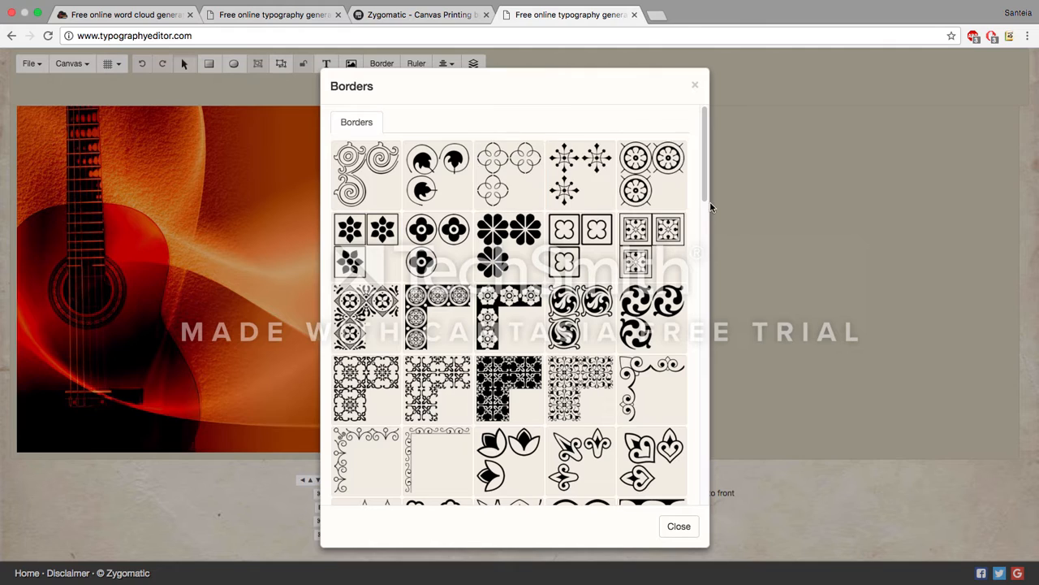
{"action": "scroll", "coordinate": [703, 202], "scroll_direction": "down", "scroll_amount": 2}
{"action": "left_click_drag", "start_coordinate": [703, 203], "coordinate": [696, 292]}
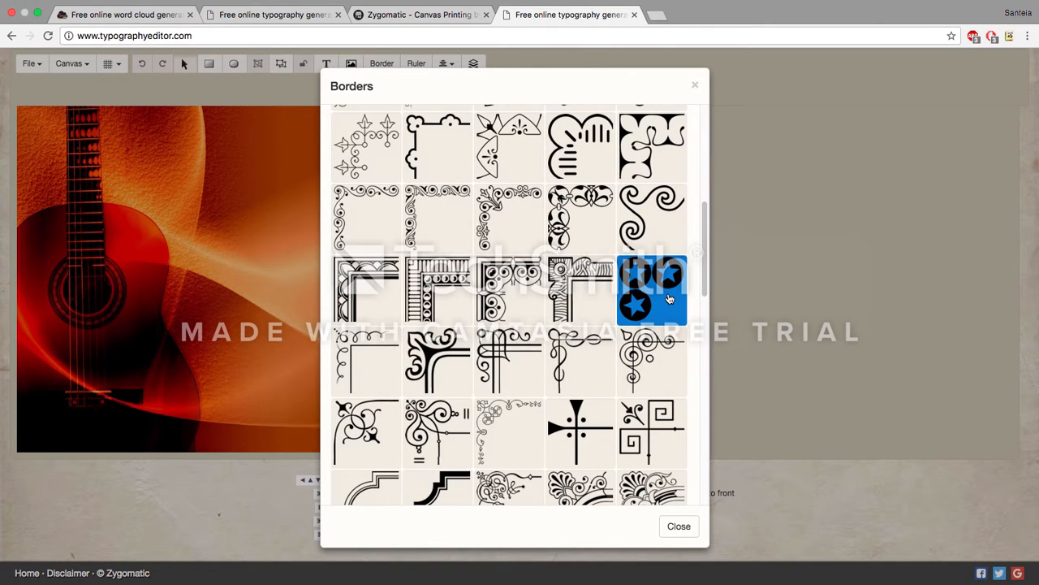
{"action": "left_click", "coordinate": [520, 365]}
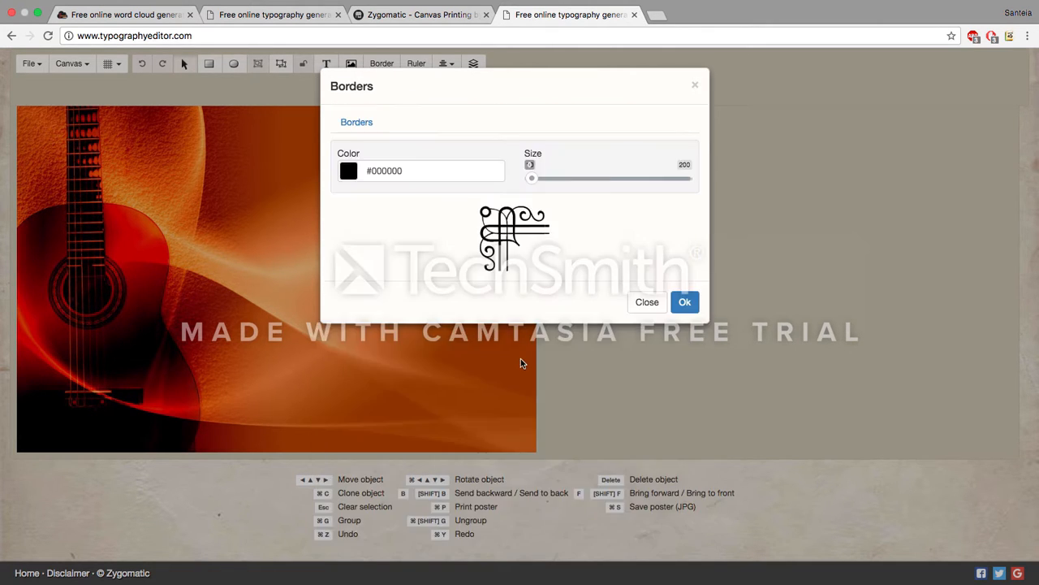
{"action": "mouse_move", "coordinate": [604, 180]}
{"action": "left_mouse_down"}
{"action": "mouse_move", "coordinate": [645, 183]}
{"action": "mouse_move", "coordinate": [608, 183]}
{"action": "left_mouse_up"}
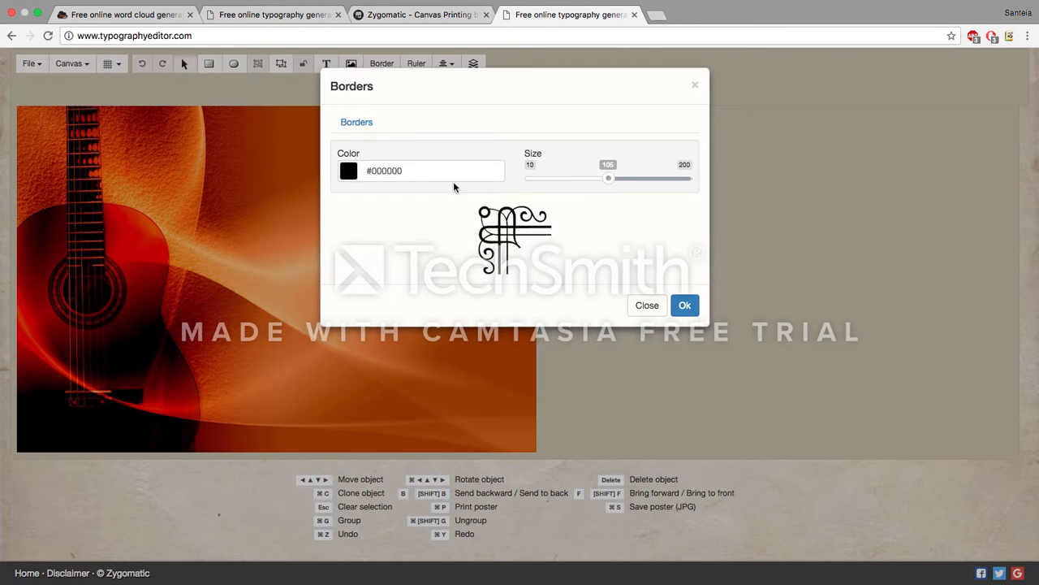
Step: Set the border color to yellow, rgba(230, 217, 34, 1), and add the border to the poster
{"action": "left_click", "coordinate": [350, 173]}
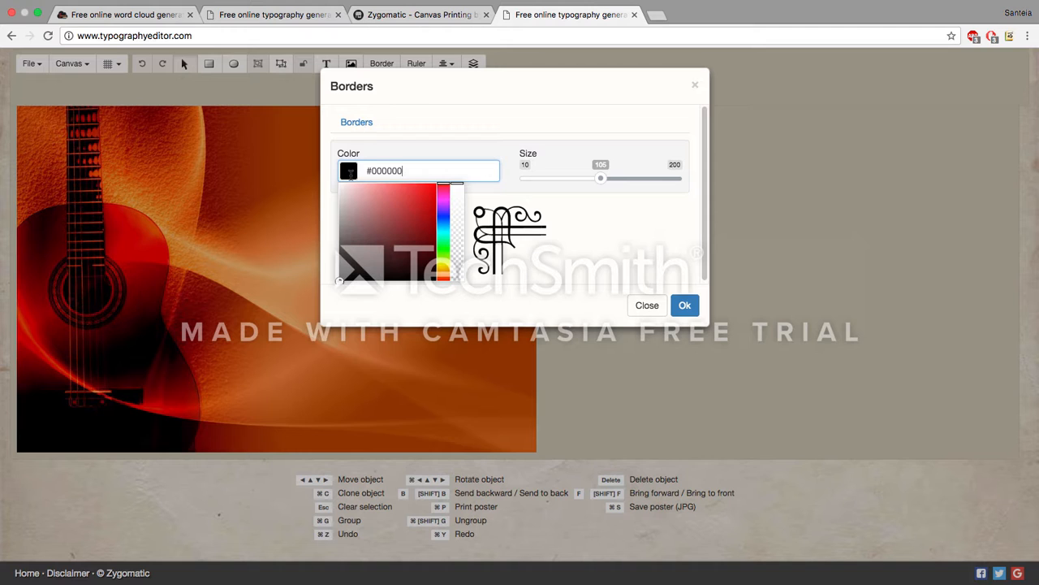
{"action": "left_click", "coordinate": [602, 178]}
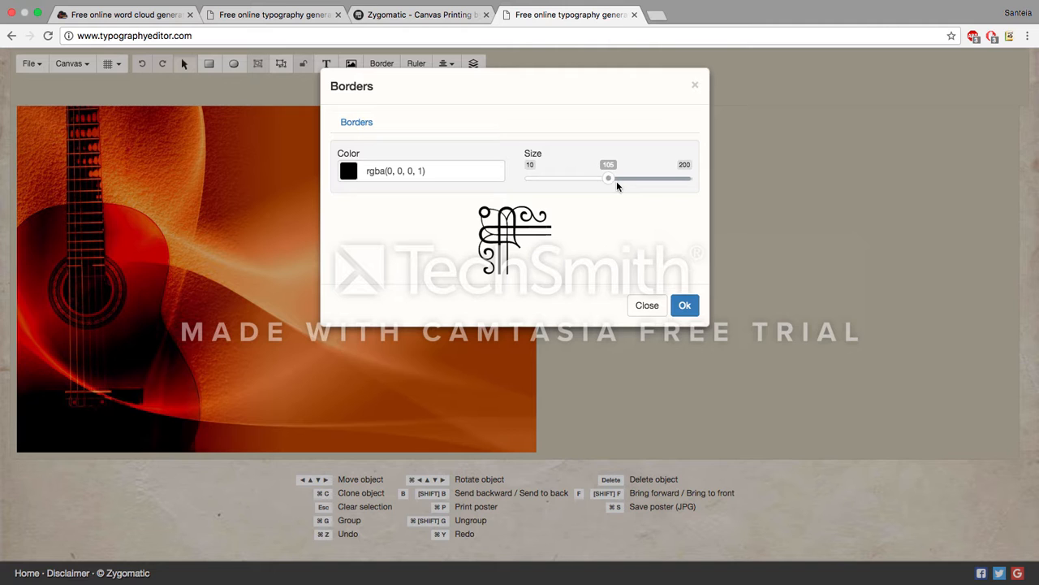
{"action": "left_click", "coordinate": [347, 171]}
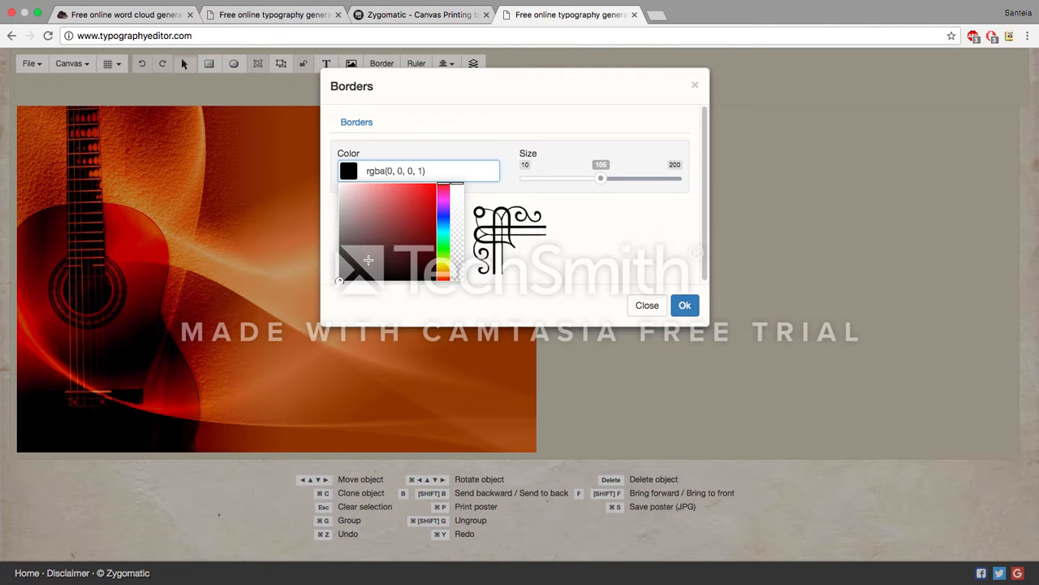
{"action": "left_click", "coordinate": [359, 276]}
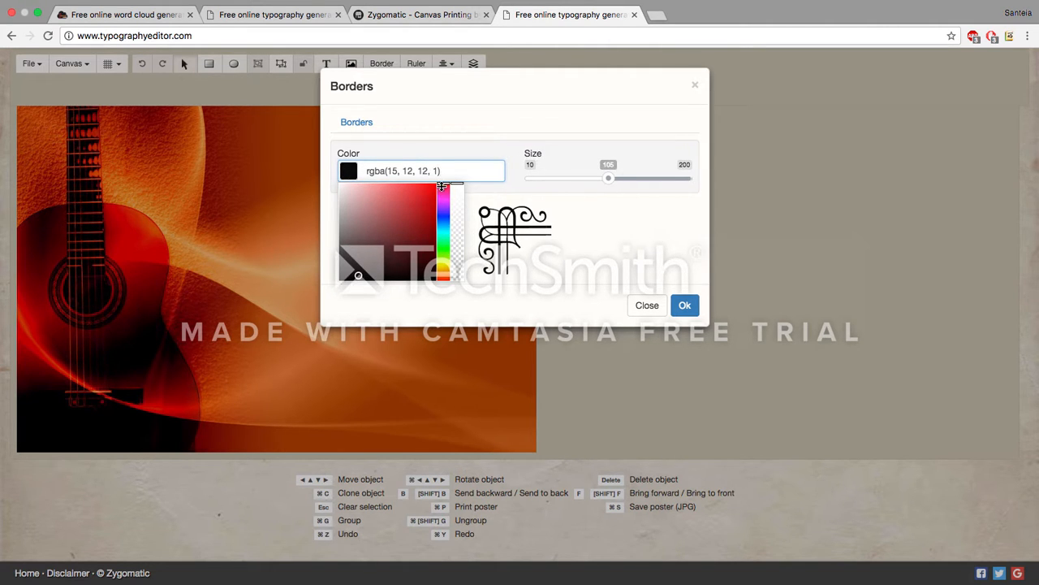
{"action": "left_click_drag", "start_coordinate": [444, 186], "coordinate": [443, 266]}
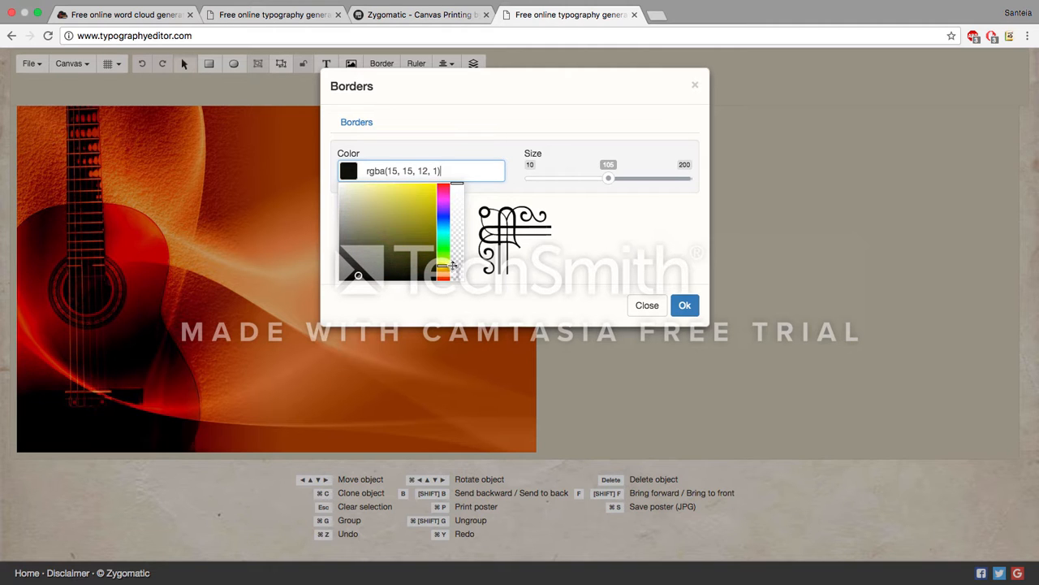
{"action": "left_click_drag", "start_coordinate": [358, 276], "coordinate": [421, 194]}
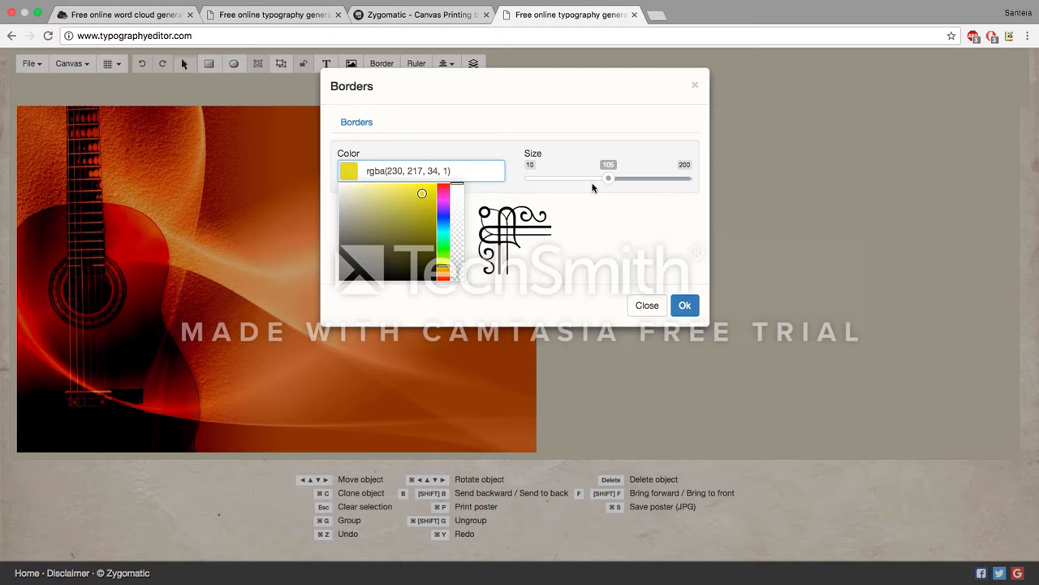
{"action": "left_click", "coordinate": [682, 307]}
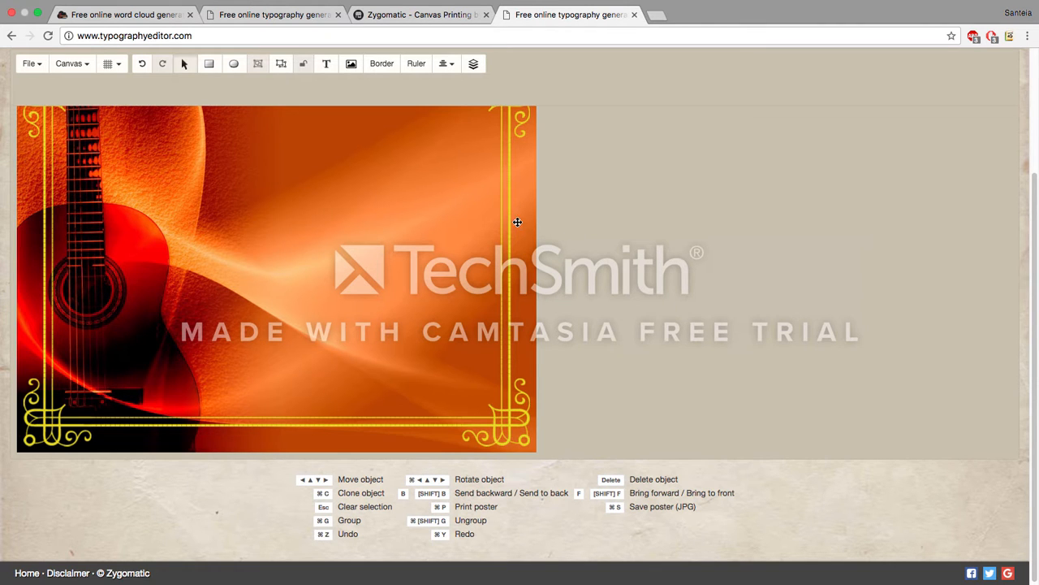
Step: Move the yellow border down so its upper edge lies within the canvas
{"action": "left_click_drag", "start_coordinate": [510, 214], "coordinate": [506, 236]}
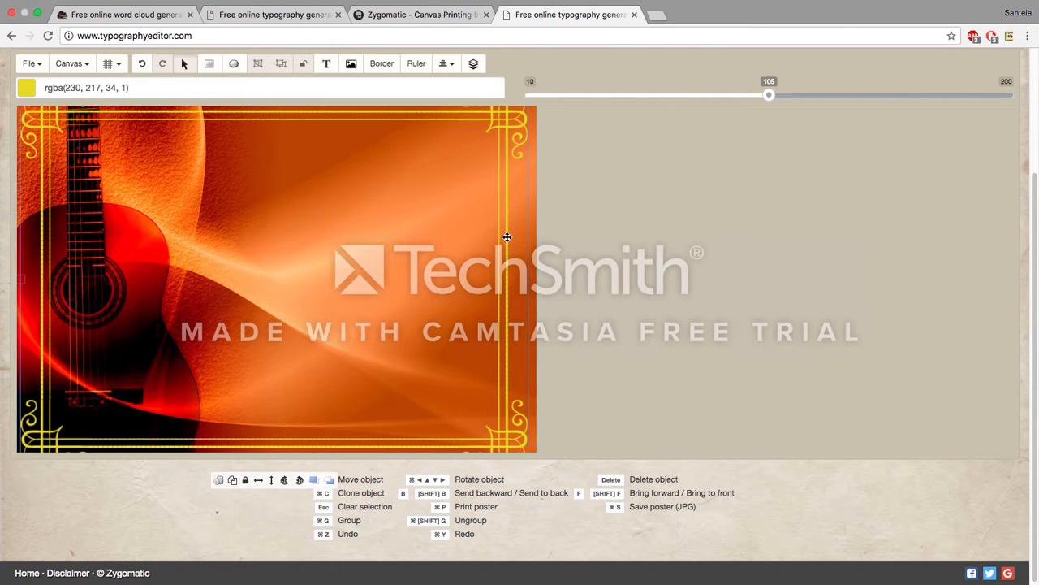
Step: Try the 800x800 canvas size and move the yellow border up slightly on the enlarged canvas
{"action": "left_click", "coordinate": [81, 67]}
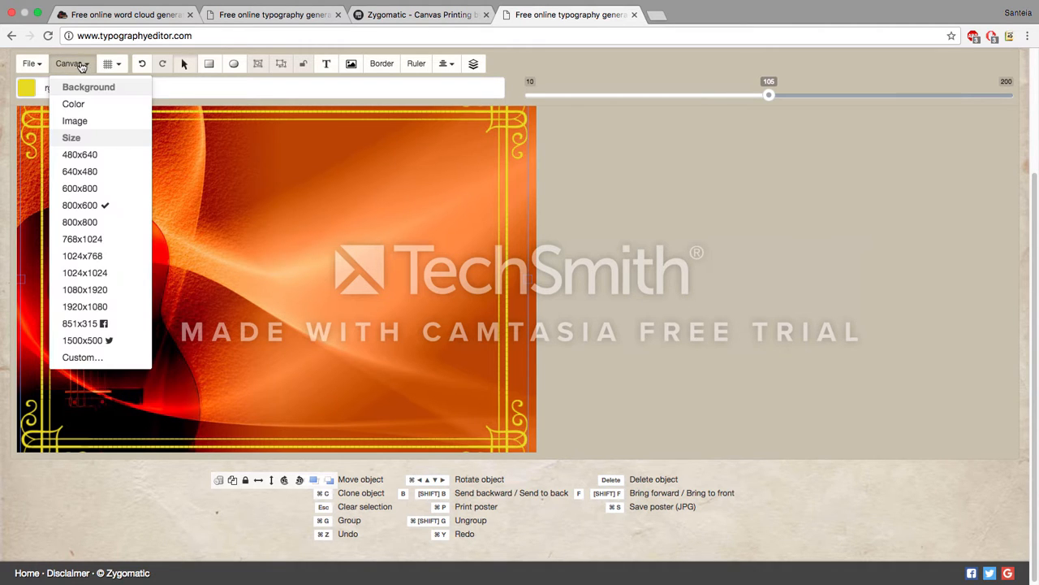
{"action": "left_click", "coordinate": [89, 225]}
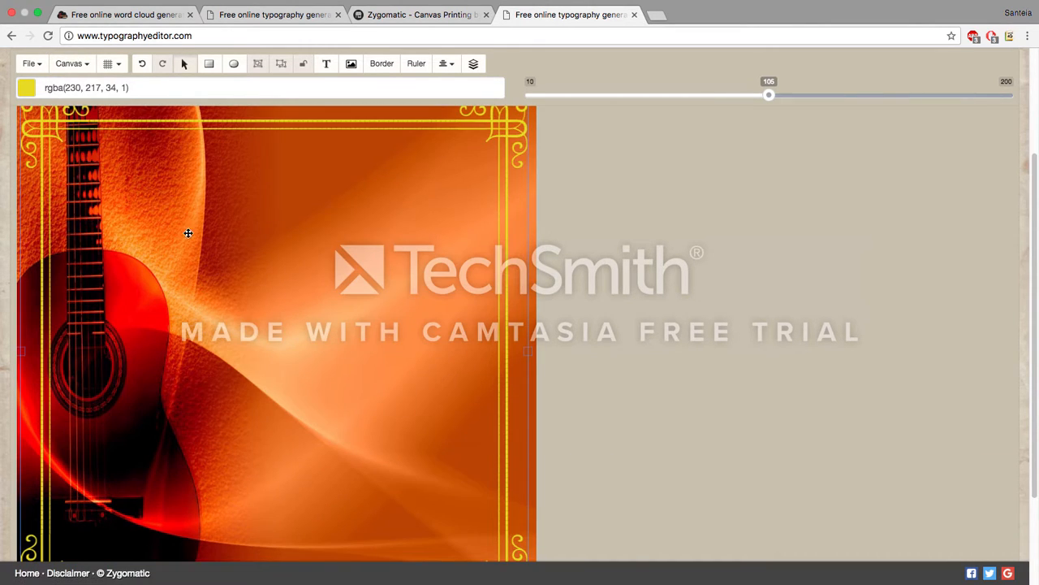
{"action": "scroll", "coordinate": [527, 246], "scroll_direction": "up", "scroll_amount": 3}
{"action": "scroll", "coordinate": [559, 248], "scroll_direction": "down", "scroll_amount": 3}
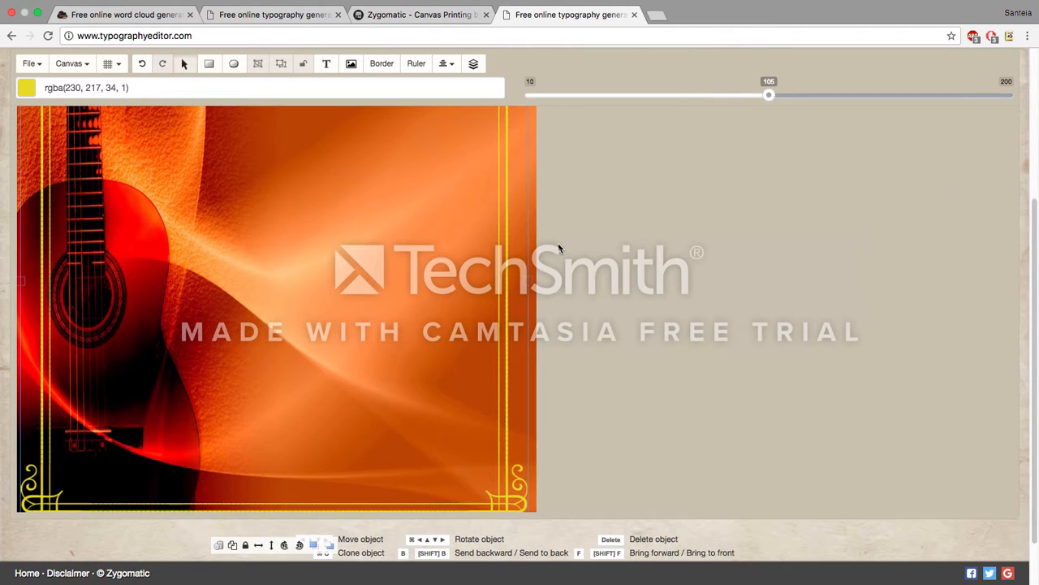
{"action": "scroll", "coordinate": [559, 247], "scroll_direction": "up", "scroll_amount": 1}
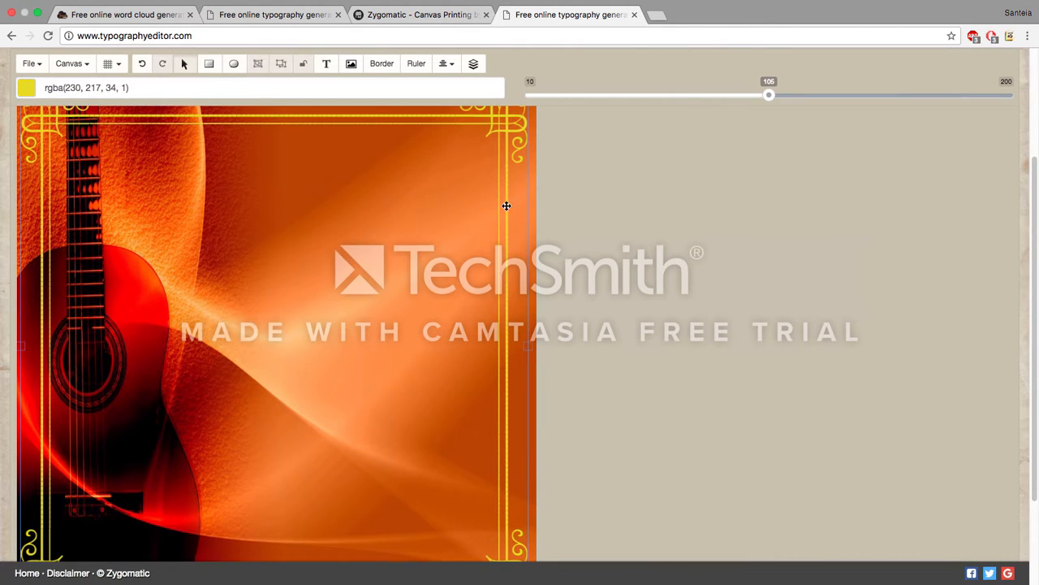
{"action": "left_click_drag", "start_coordinate": [504, 201], "coordinate": [505, 190]}
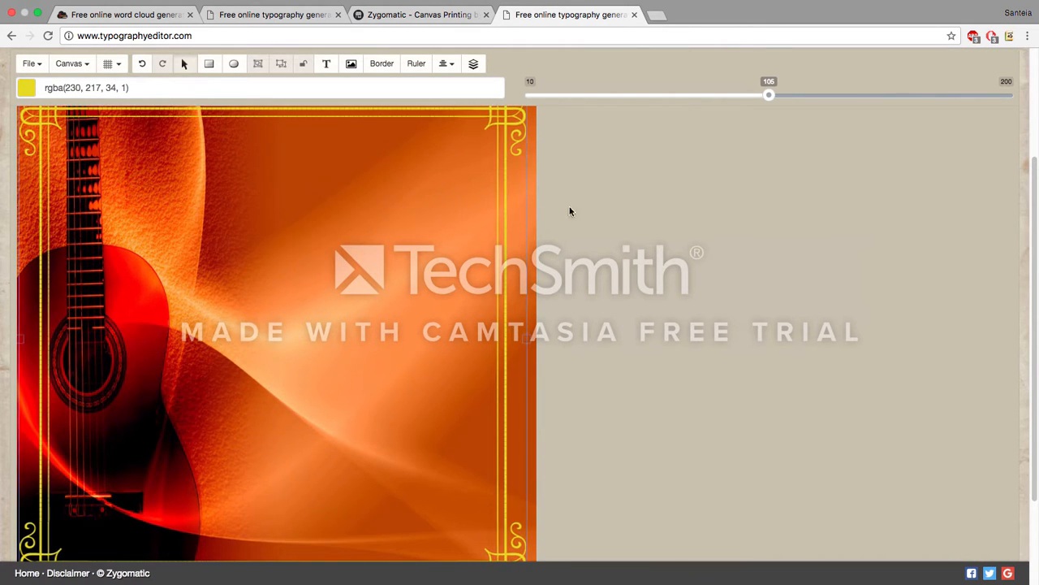
{"action": "scroll", "coordinate": [572, 212], "scroll_direction": "up", "scroll_amount": 1}
{"action": "scroll", "coordinate": [573, 212], "scroll_direction": "down", "scroll_amount": 3}
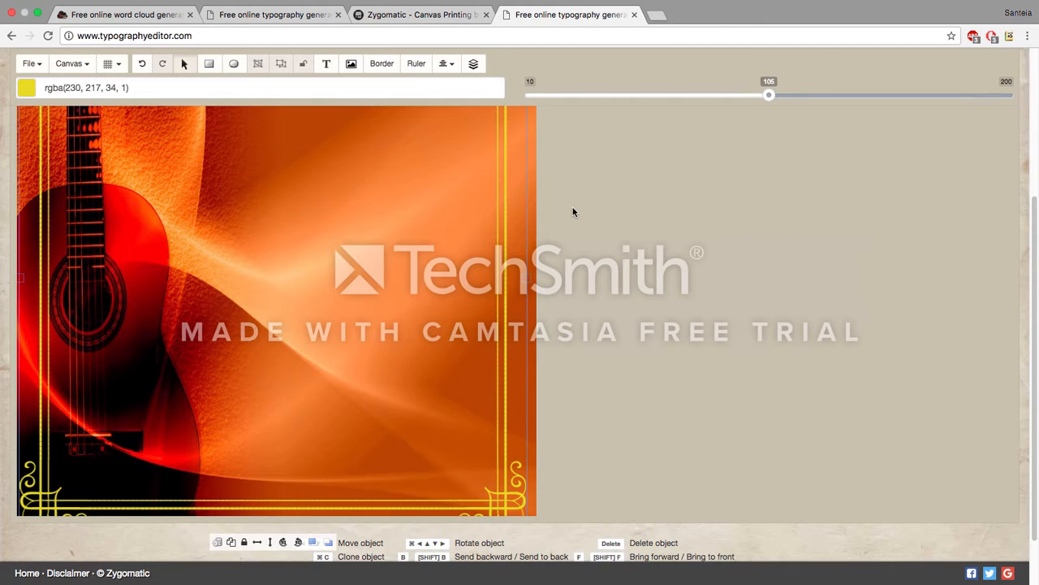
Step: Return the canvas size to 800x600 and reposition the yellow border around the canvas edges
{"action": "left_click", "coordinate": [72, 63]}
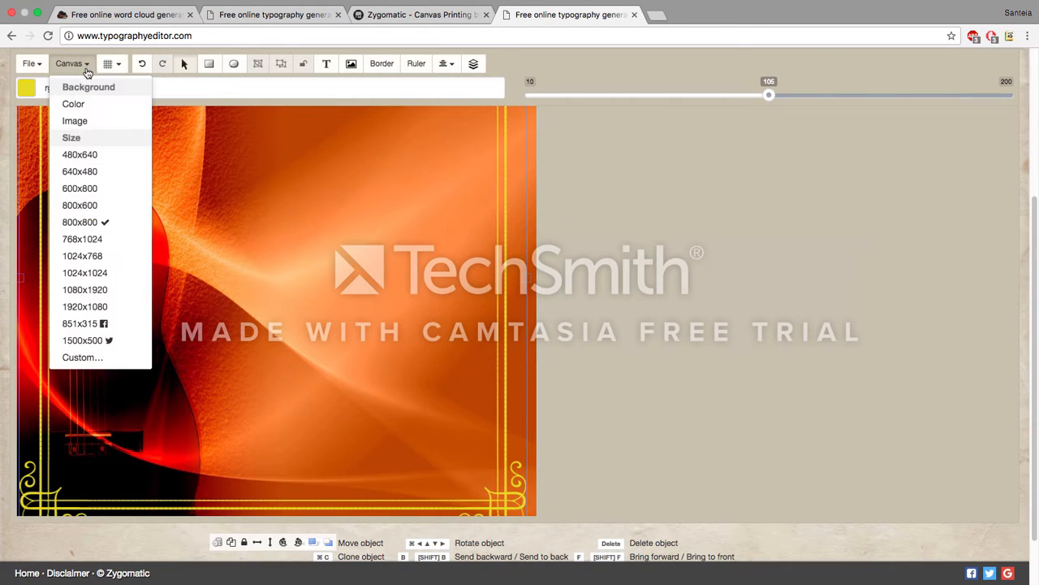
{"action": "left_click", "coordinate": [89, 206]}
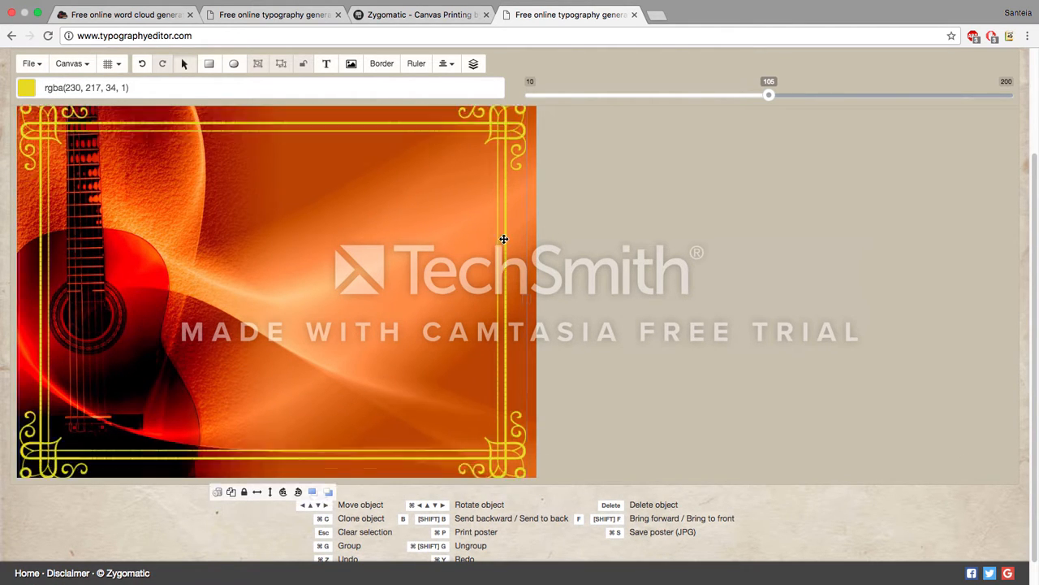
{"action": "left_click_drag", "start_coordinate": [509, 254], "coordinate": [515, 241]}
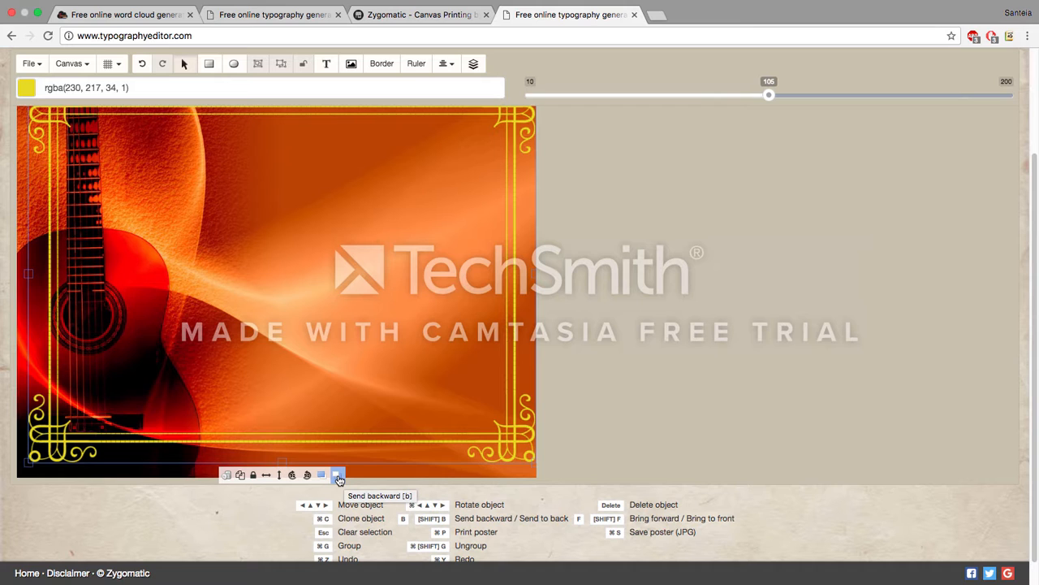
{"action": "left_click_drag", "start_coordinate": [76, 441], "coordinate": [69, 458]}
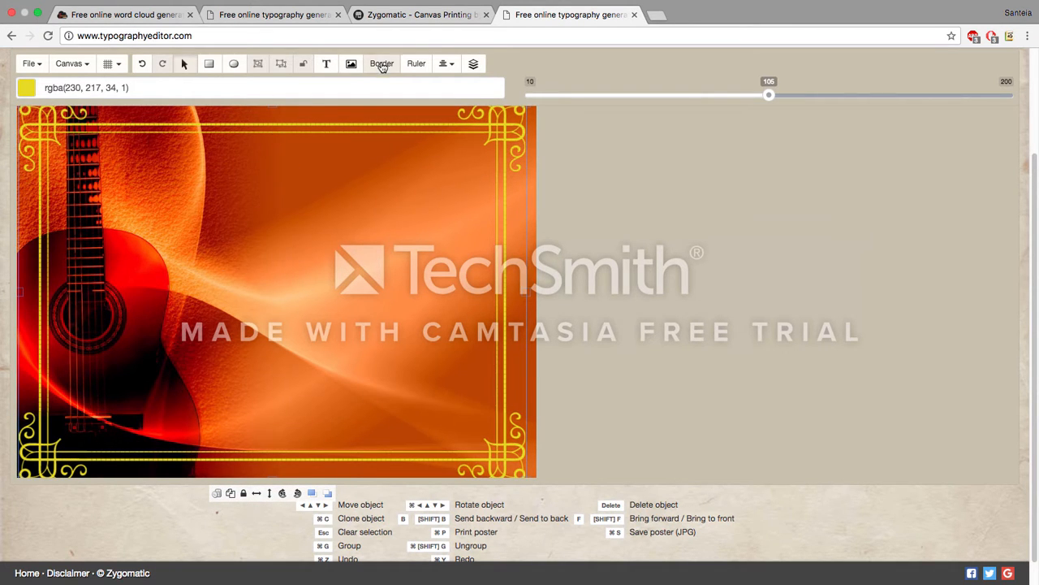
Step: Add a second border with the white-flowers-on-black design, in color #000000 at size 100
{"action": "left_click", "coordinate": [380, 64]}
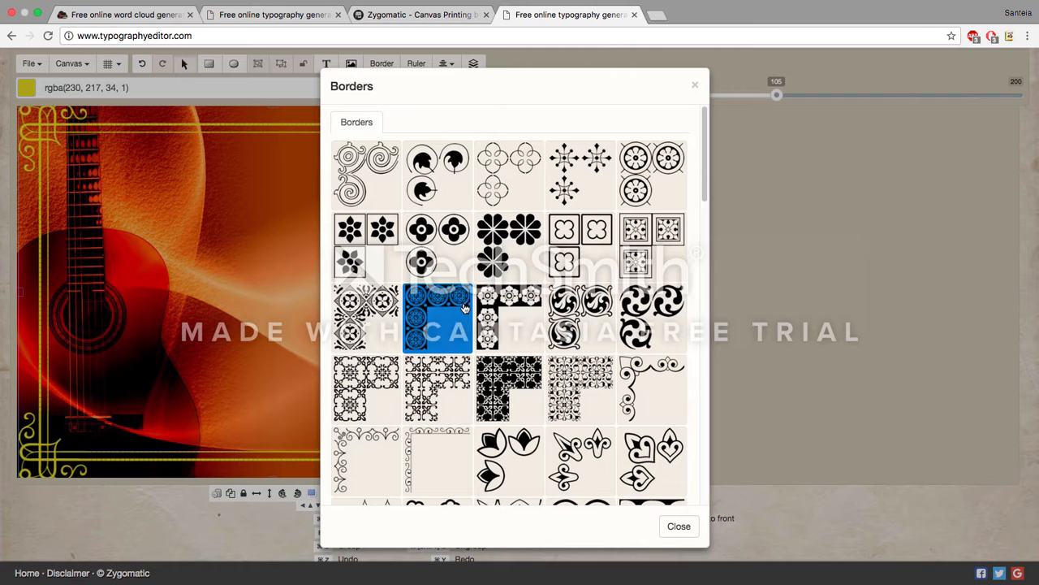
{"action": "left_click", "coordinate": [491, 308]}
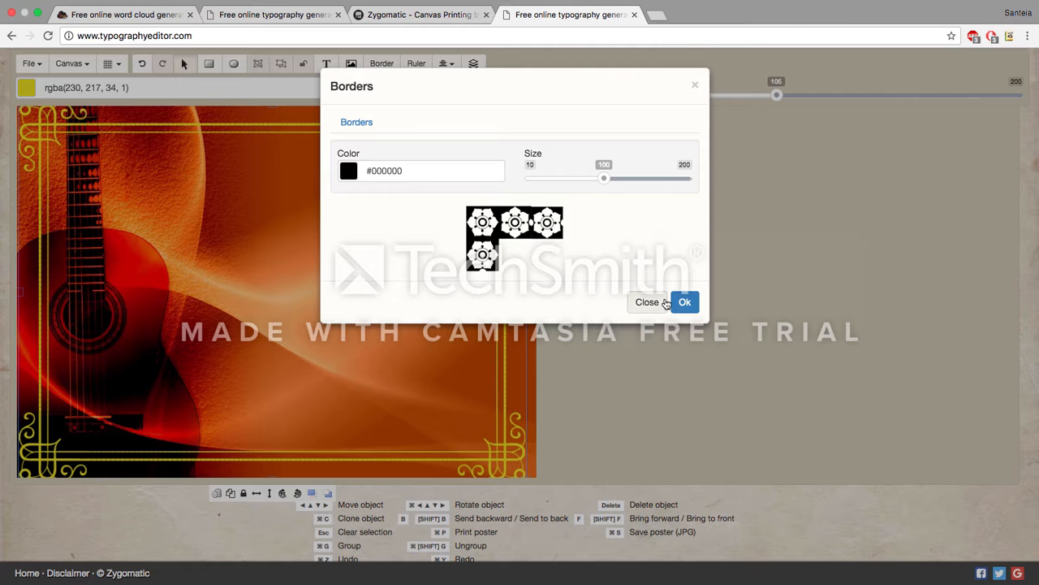
{"action": "left_click", "coordinate": [685, 303]}
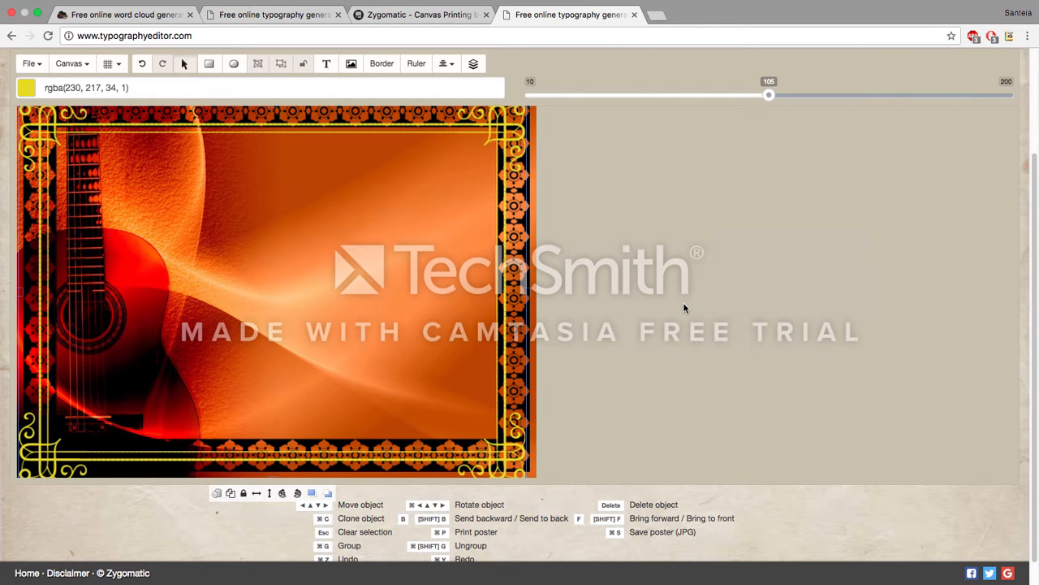
Step: Move the yellow border up over the black flower border, try it one layer back, and bring it forward again
{"action": "left_click_drag", "start_coordinate": [505, 164], "coordinate": [504, 153]}
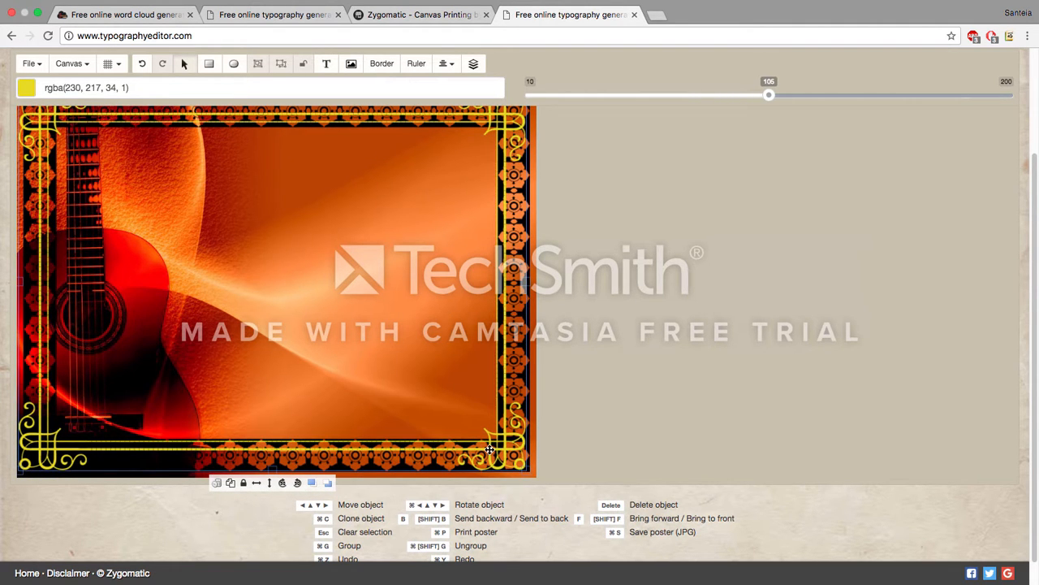
{"action": "left_click_drag", "start_coordinate": [489, 451], "coordinate": [487, 452]}
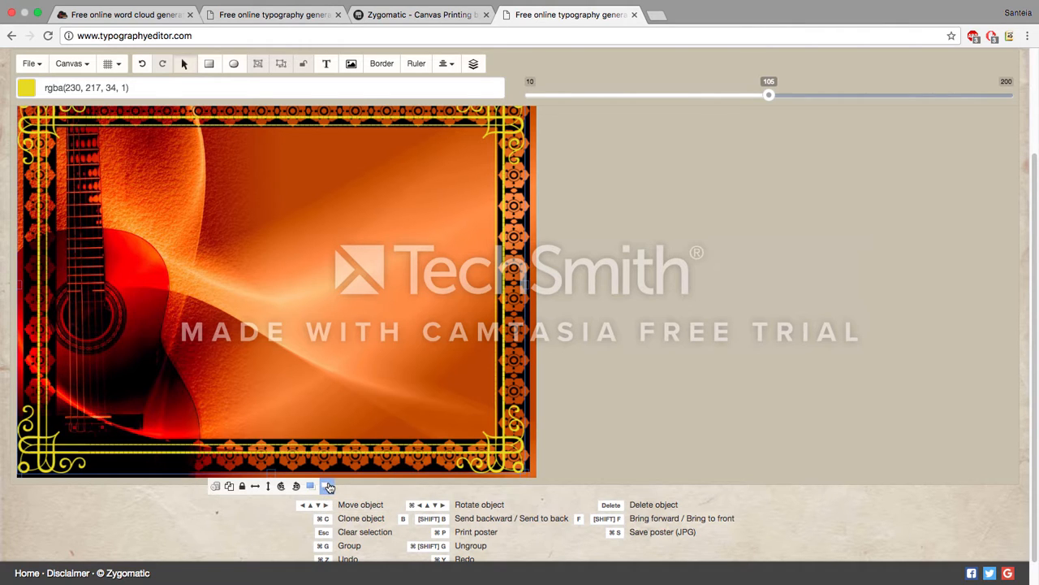
{"action": "left_click", "coordinate": [329, 486]}
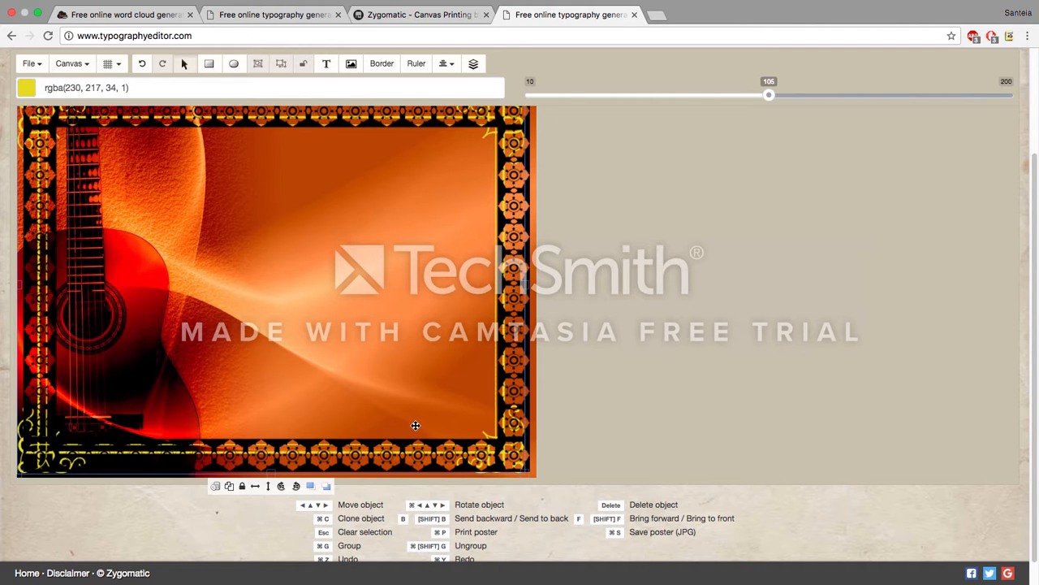
{"action": "left_click", "coordinate": [312, 488]}
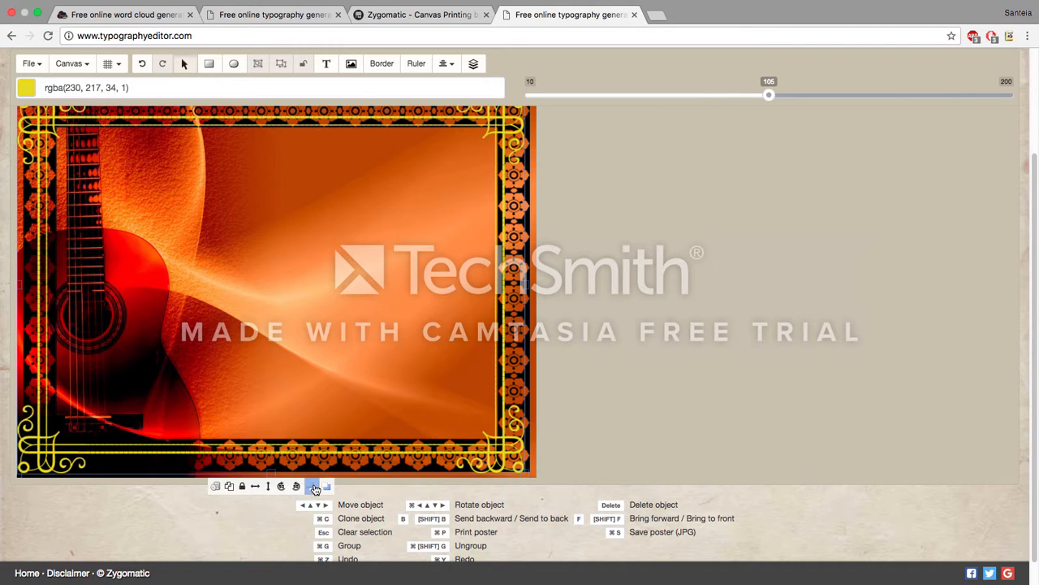
Step: Nudge the yellow border slightly up over the flower border and lock it in place
{"action": "left_click", "coordinate": [242, 486]}
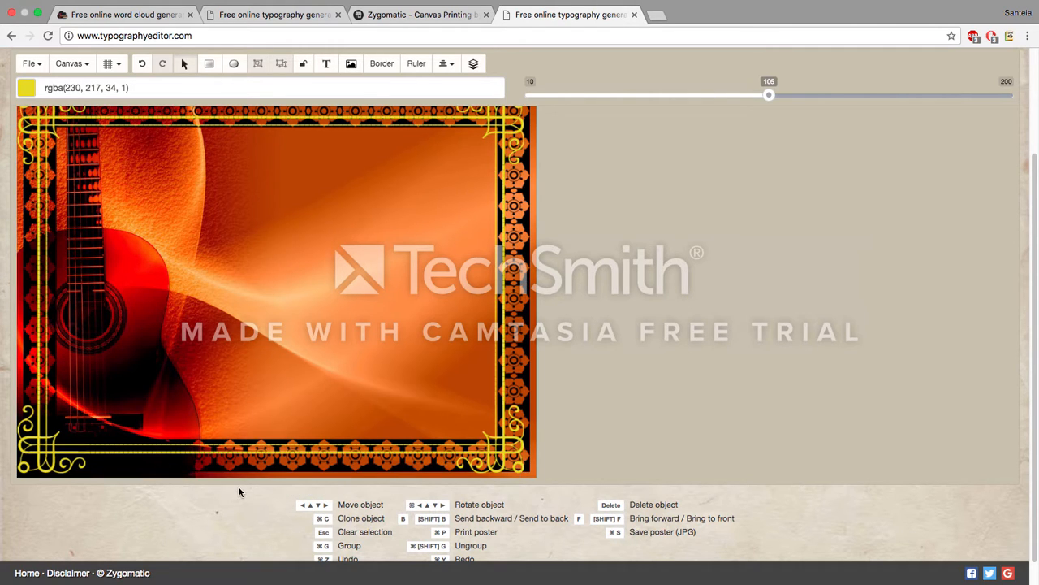
{"action": "left_click", "coordinate": [297, 469]}
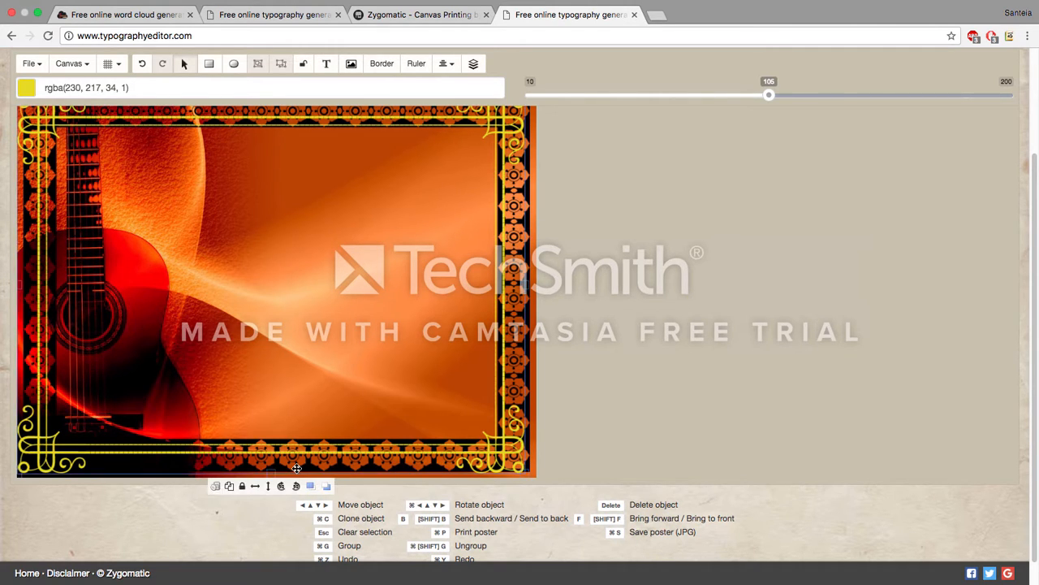
{"action": "left_click_drag", "start_coordinate": [333, 472], "coordinate": [338, 442]}
{"action": "left_click_drag", "start_coordinate": [507, 440], "coordinate": [510, 437]}
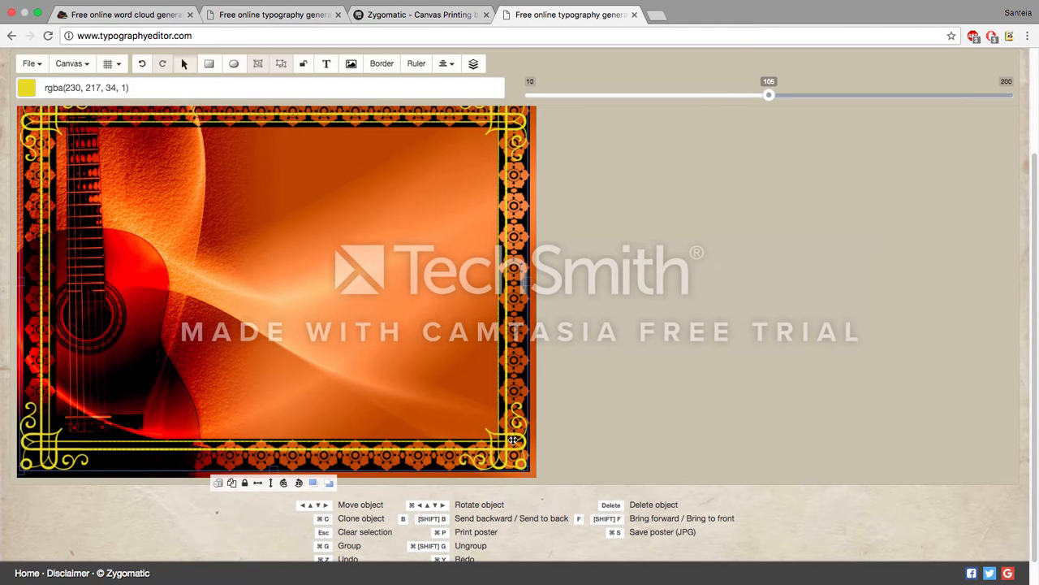
{"action": "left_click", "coordinate": [245, 484]}
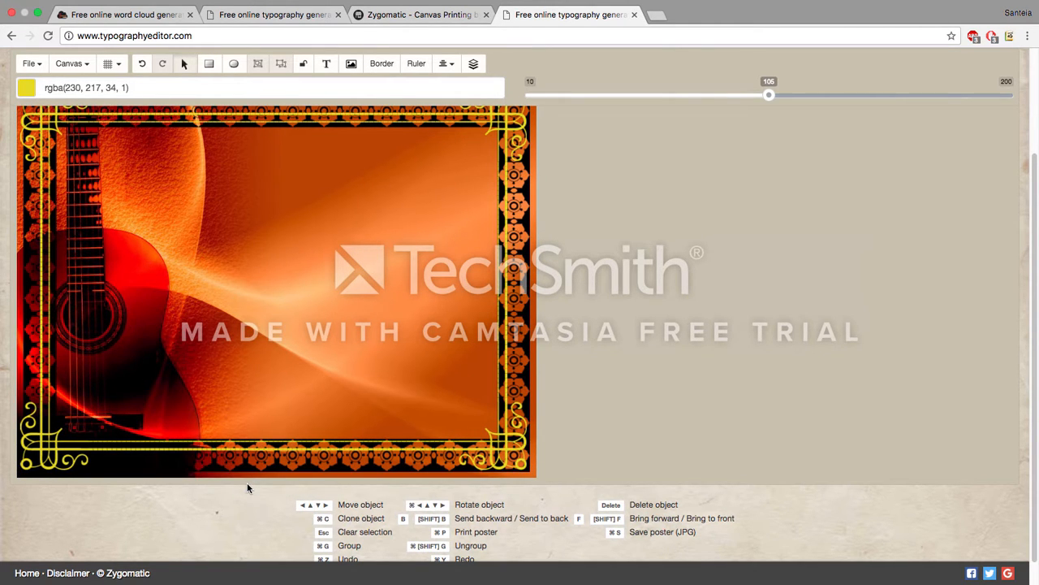
Step: Add a text object reading "Music" and set its font family to Great Vibes
{"action": "scroll", "coordinate": [590, 448], "scroll_direction": "up", "scroll_amount": 3}
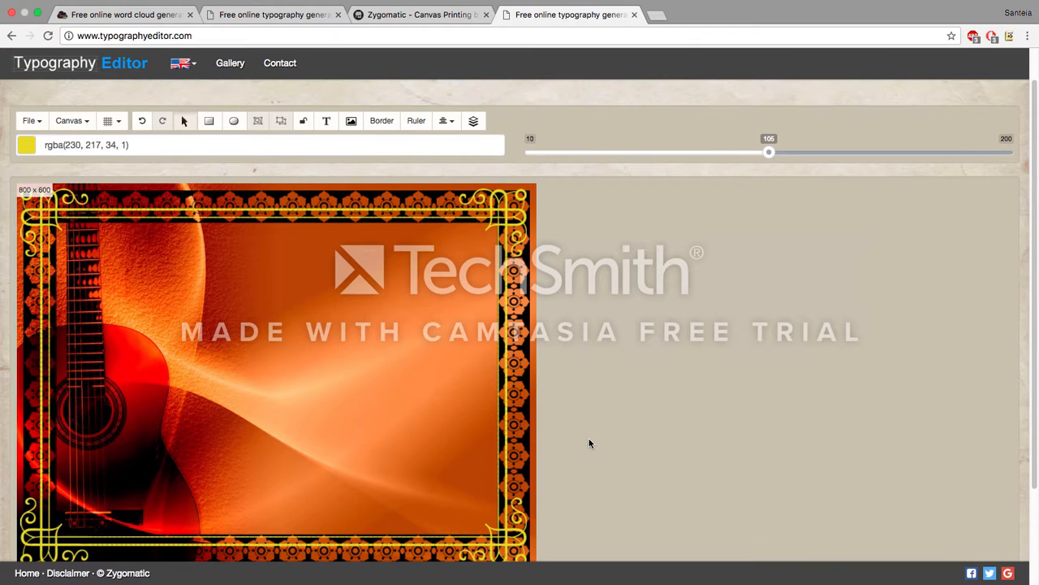
{"action": "scroll", "coordinate": [584, 421], "scroll_direction": "down", "scroll_amount": 1}
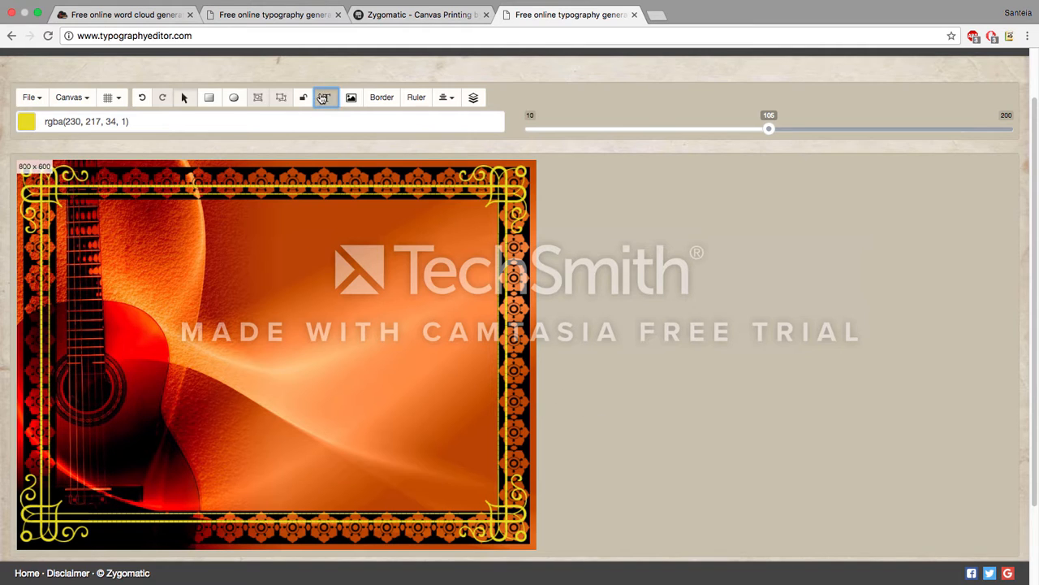
{"action": "left_click", "coordinate": [325, 96]}
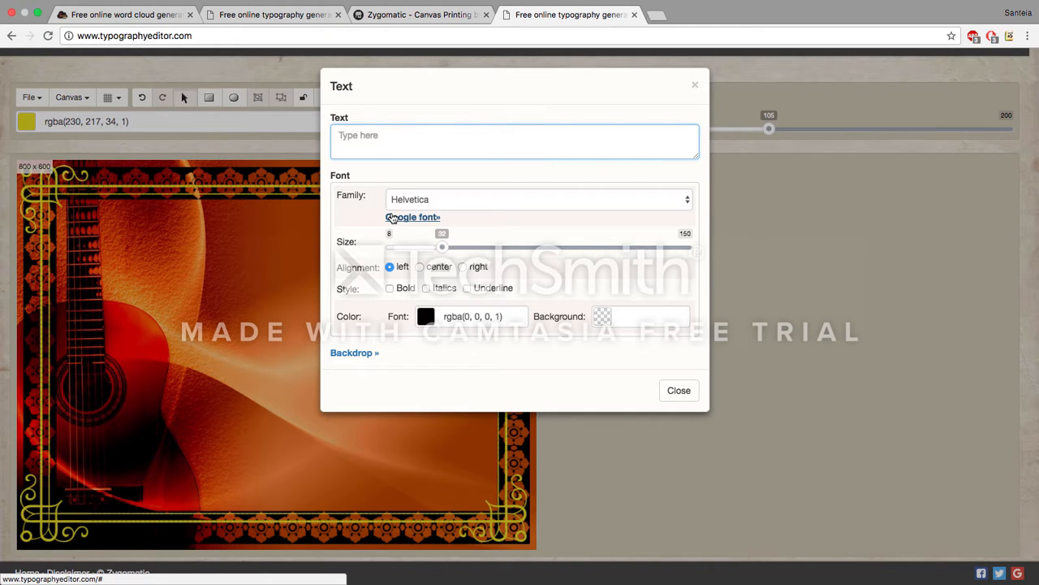
{"action": "type", "text": "Music"}
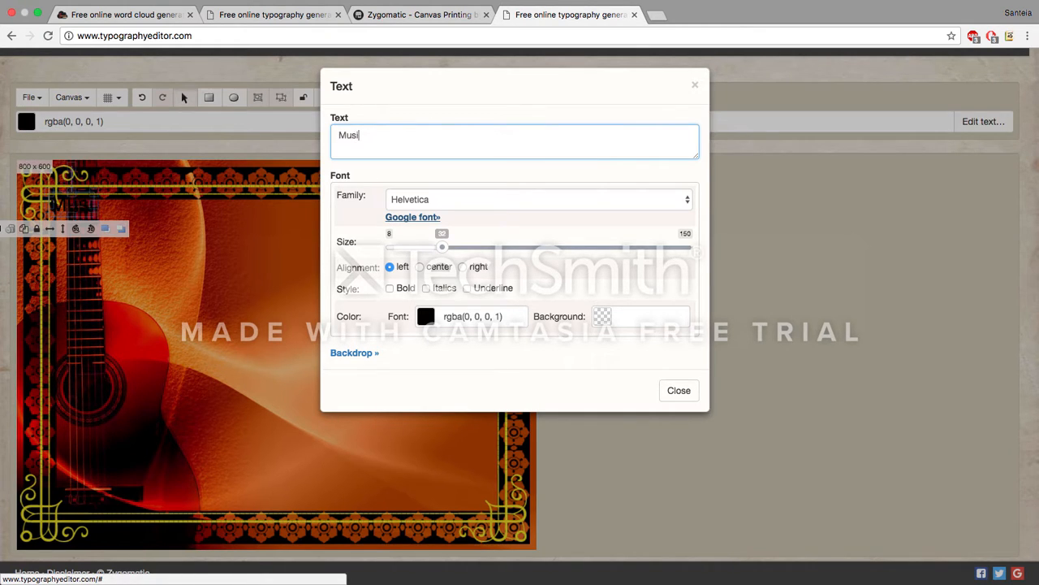
{"action": "left_click", "coordinate": [426, 201]}
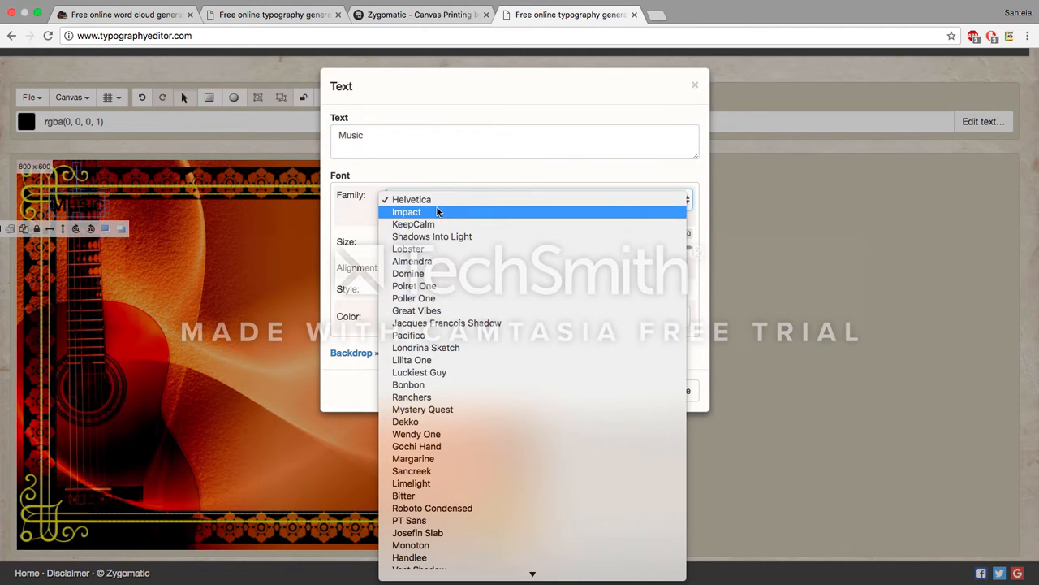
{"action": "left_click", "coordinate": [417, 311]}
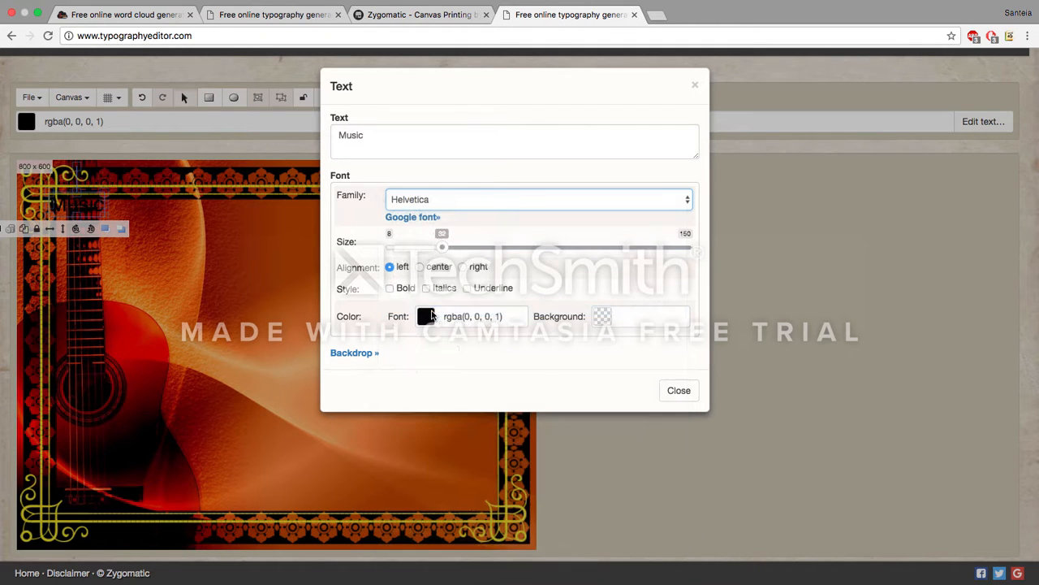
Step: Set the font color of the "Music" text to yellow, rgba(220, 230, 23)
{"action": "left_click", "coordinate": [429, 317]}
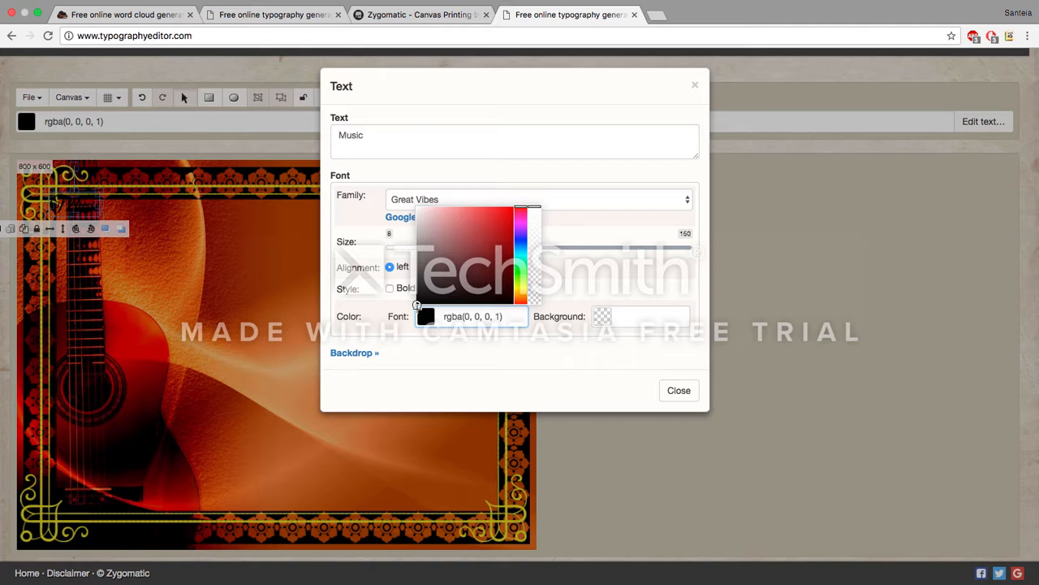
{"action": "left_click_drag", "start_coordinate": [417, 304], "coordinate": [496, 269]}
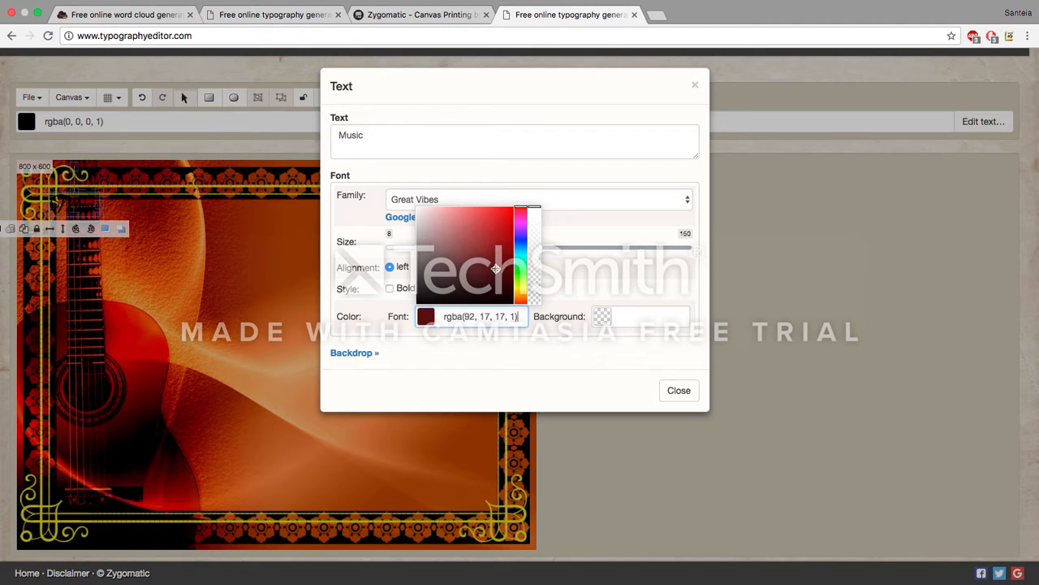
{"action": "mouse_move", "coordinate": [521, 208]}
{"action": "left_mouse_down"}
{"action": "mouse_move", "coordinate": [527, 291]}
{"action": "mouse_move", "coordinate": [497, 269]}
{"action": "mouse_move", "coordinate": [494, 220]}
{"action": "mouse_move", "coordinate": [505, 216]}
{"action": "left_mouse_up"}
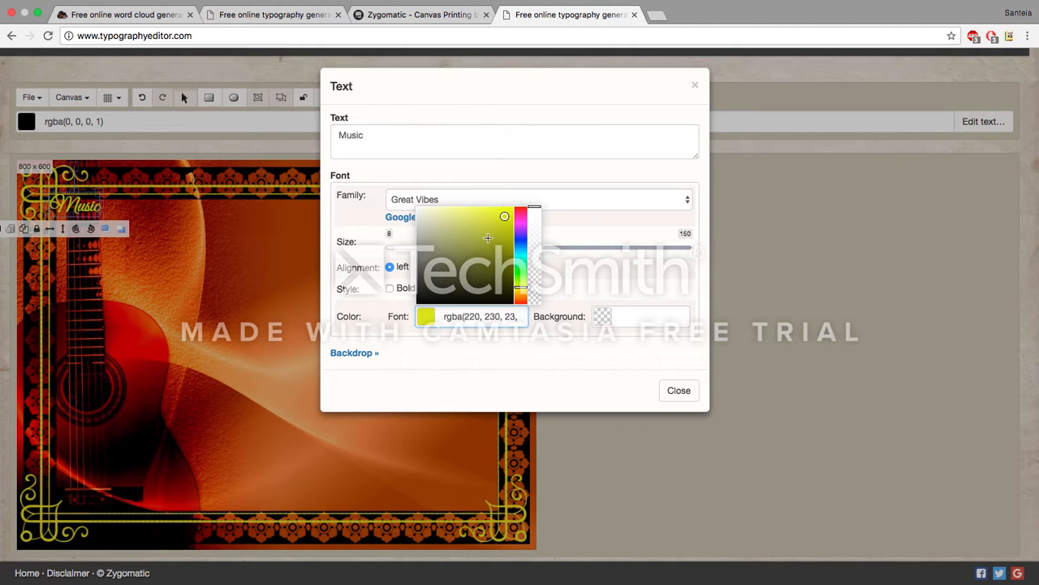
{"action": "left_click", "coordinate": [594, 290]}
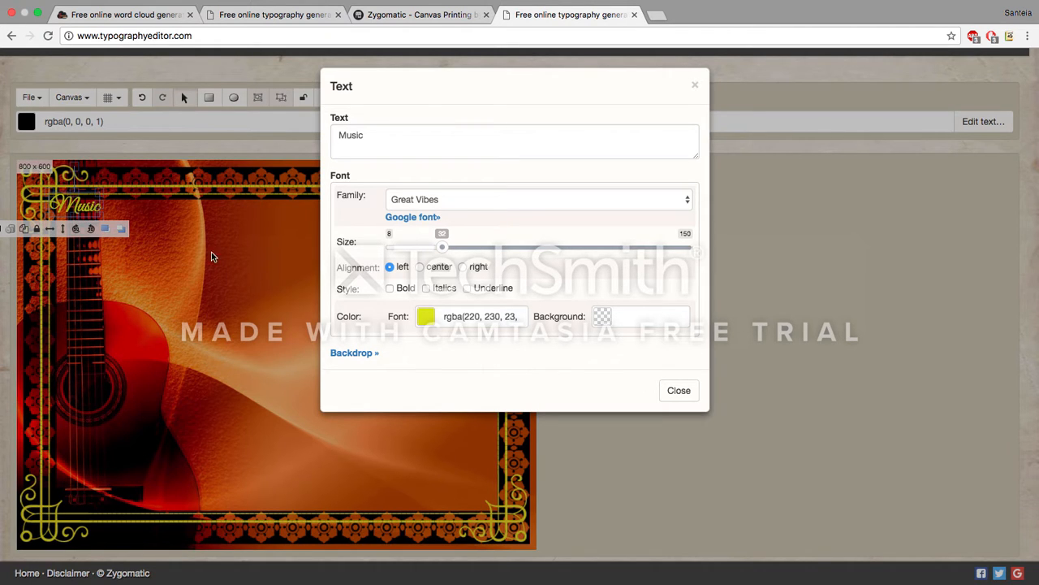
Step: Make the "Music" text bold and italic without underline, and align it to the center
{"action": "left_click", "coordinate": [390, 288]}
{"action": "left_click", "coordinate": [425, 289]}
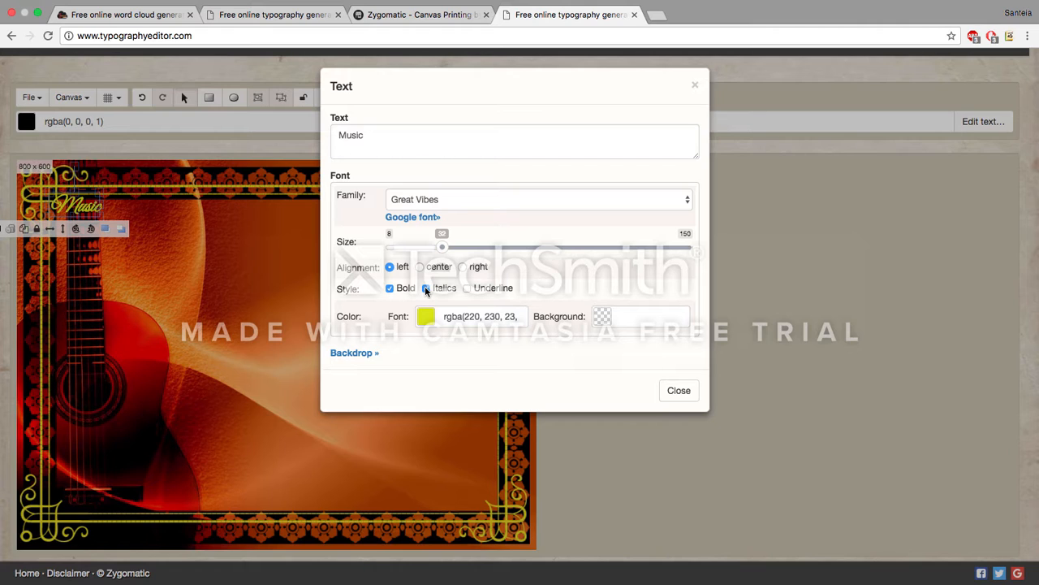
{"action": "left_click", "coordinate": [467, 288]}
{"action": "left_click", "coordinate": [467, 289]}
{"action": "left_click", "coordinate": [420, 267]}
Step: Set the size of the "Music" text to 109 px and finish editing the text
{"action": "left_click_drag", "start_coordinate": [442, 246], "coordinate": [592, 266]}
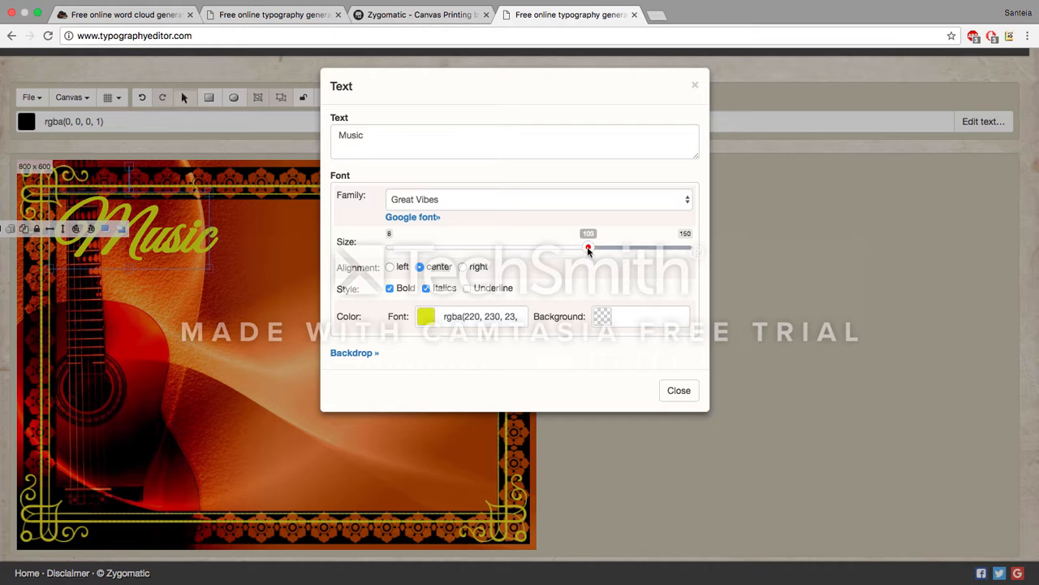
{"action": "left_click_drag", "start_coordinate": [588, 247], "coordinate": [602, 253]}
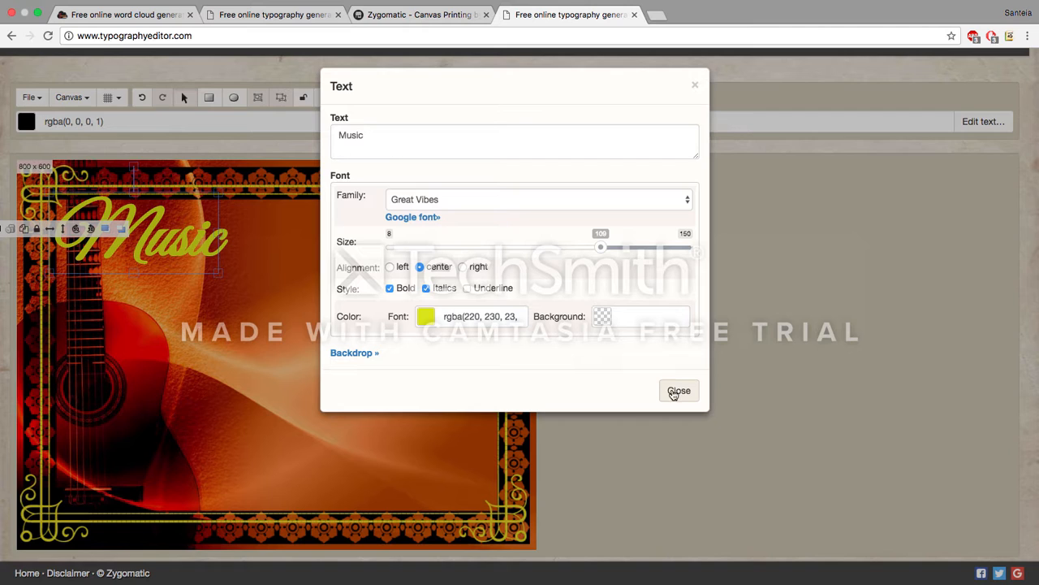
{"action": "left_click", "coordinate": [679, 390]}
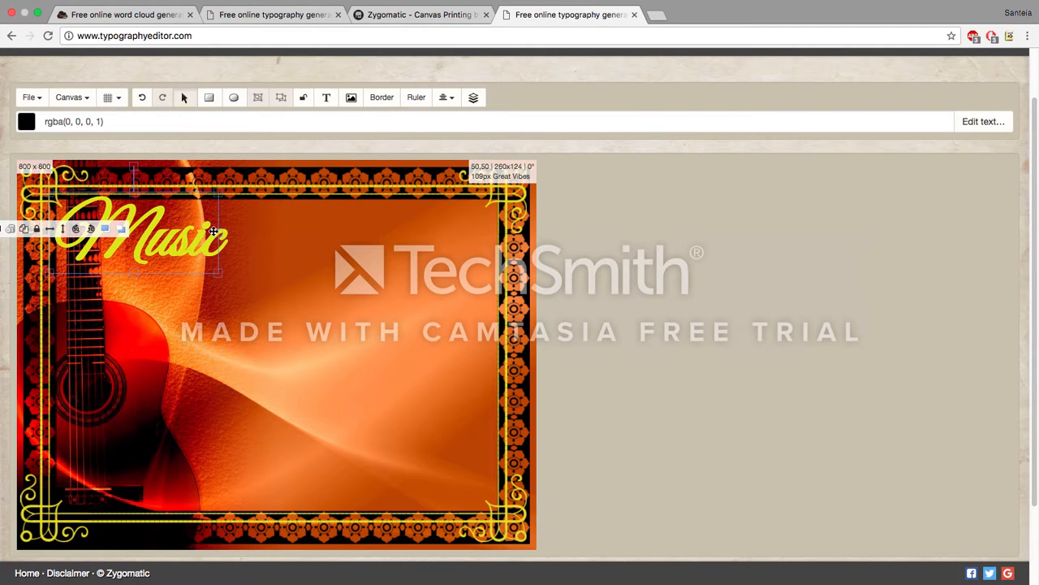
Step: Place the "Music" text near the canvas's top center at about 271, 70, sized about 256 x 122 px, and lock it
{"action": "left_click_drag", "start_coordinate": [213, 232], "coordinate": [365, 264]}
{"action": "mouse_move", "coordinate": [365, 304]}
{"action": "left_mouse_down"}
{"action": "mouse_move", "coordinate": [419, 329]}
{"action": "mouse_move", "coordinate": [430, 348]}
{"action": "mouse_move", "coordinate": [360, 305]}
{"action": "mouse_move", "coordinate": [368, 310]}
{"action": "left_mouse_up"}
{"action": "left_click_drag", "start_coordinate": [331, 277], "coordinate": [324, 256]}
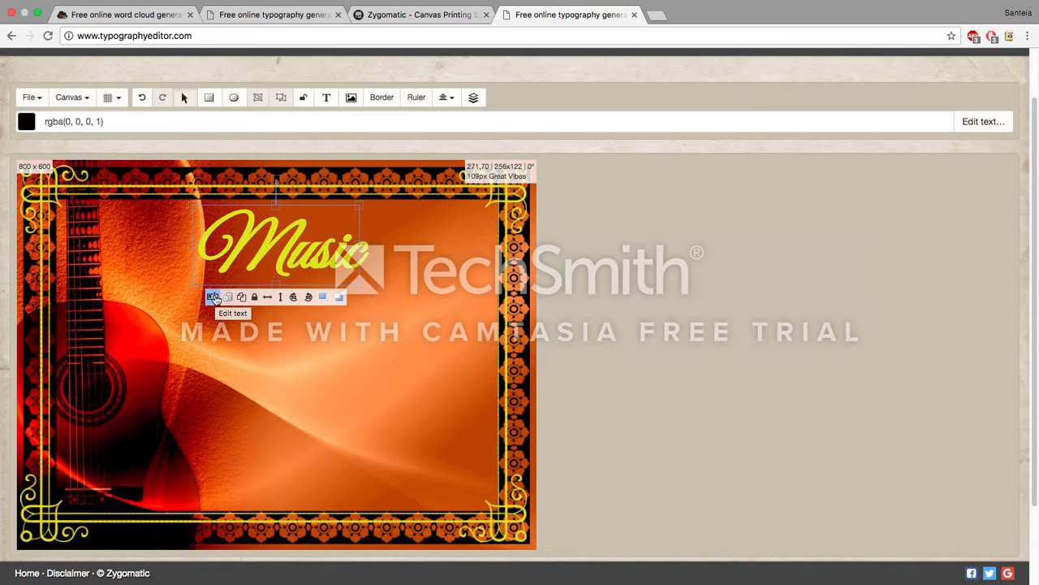
{"action": "left_click", "coordinate": [255, 298]}
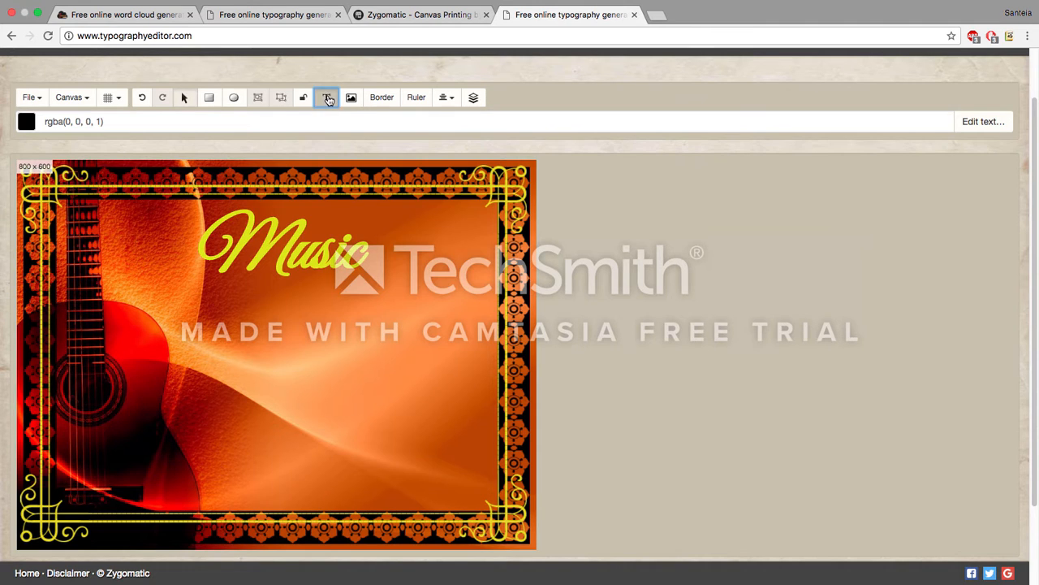
Step: Add a text object reading "Is" in the Great Vibes font at a size of 75 px
{"action": "left_click", "coordinate": [326, 99]}
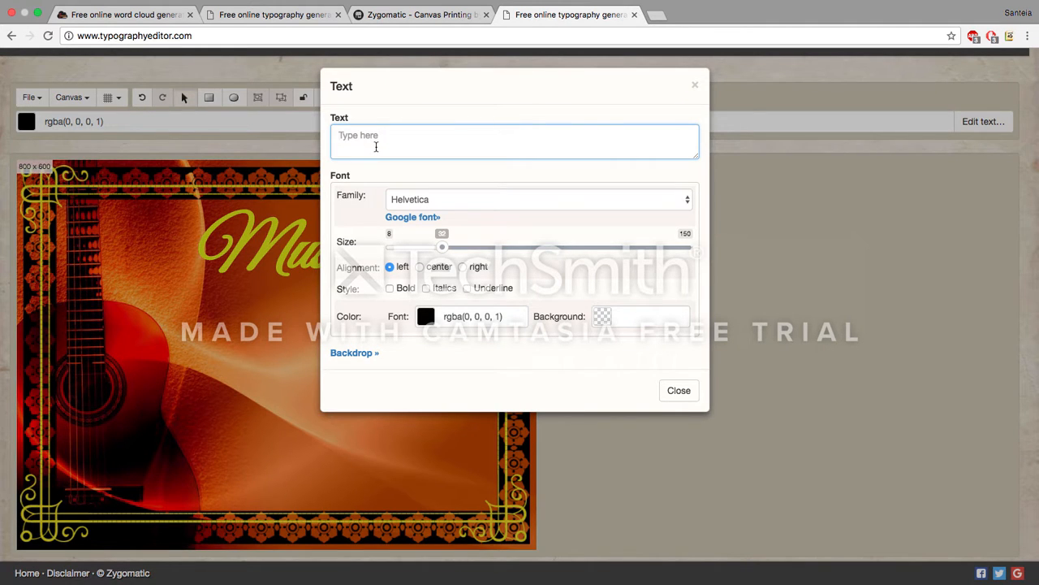
{"action": "type", "text": "IS"}
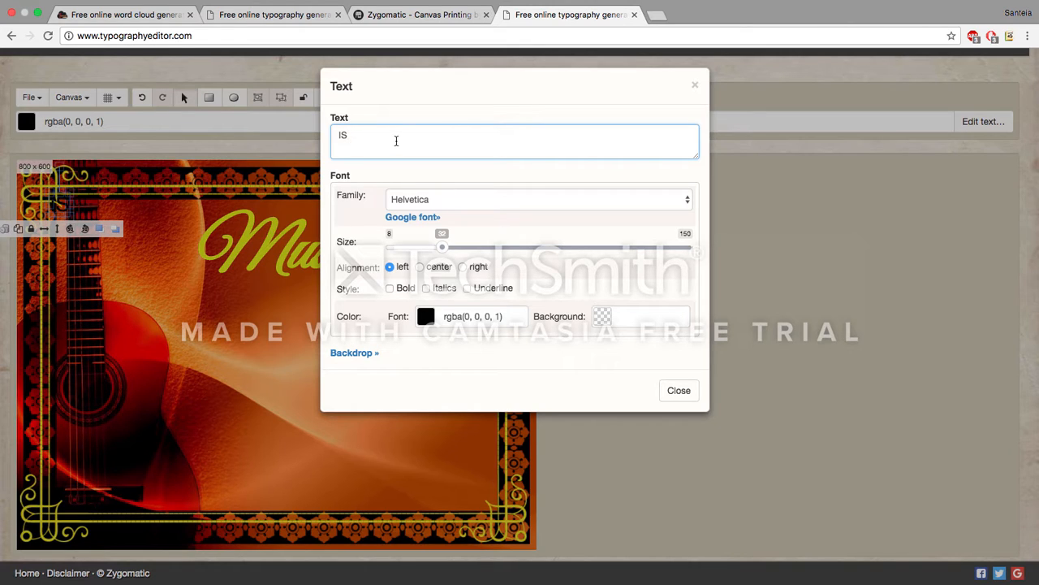
{"action": "type", "text": "s"}
{"action": "left_click_drag", "start_coordinate": [444, 247], "coordinate": [501, 249]}
{"action": "left_click", "coordinate": [476, 206]}
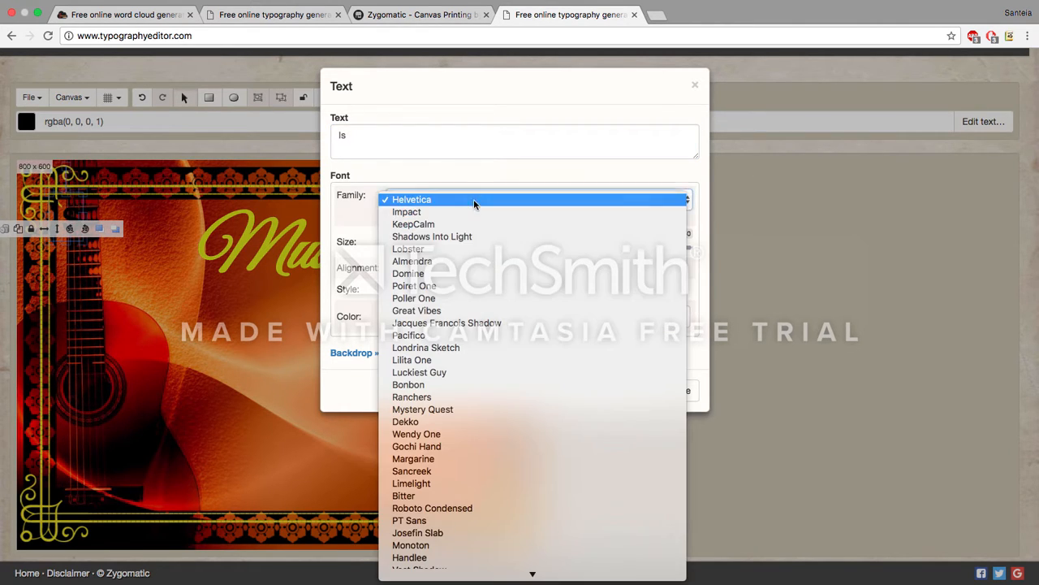
{"action": "left_click", "coordinate": [456, 310]}
{"action": "left_click_drag", "start_coordinate": [511, 248], "coordinate": [528, 254]}
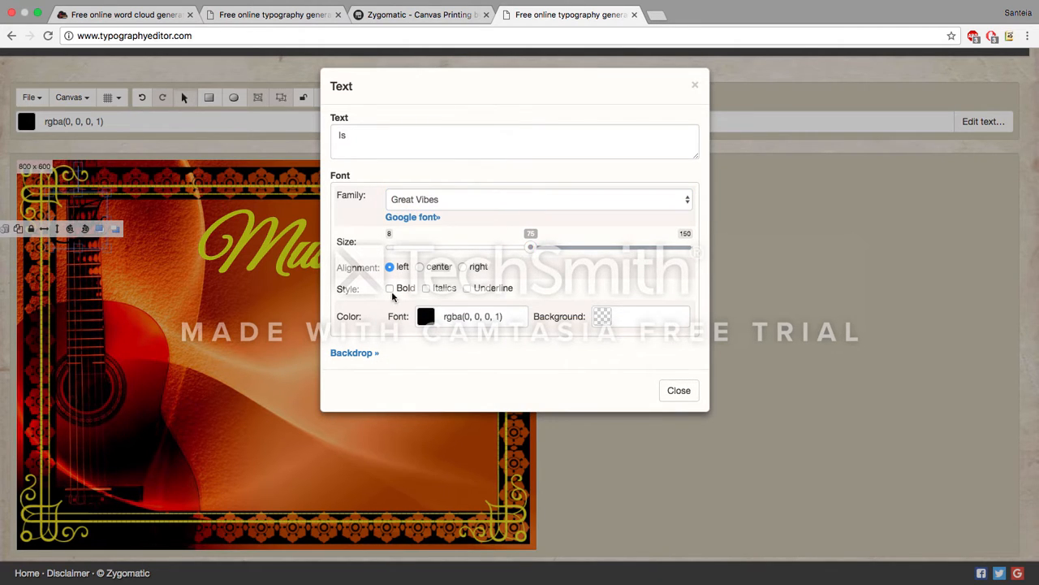
Step: Make the "Is" text bold and italic, with the yellow font color rgba(214, 208, 28)
{"action": "left_click", "coordinate": [390, 290]}
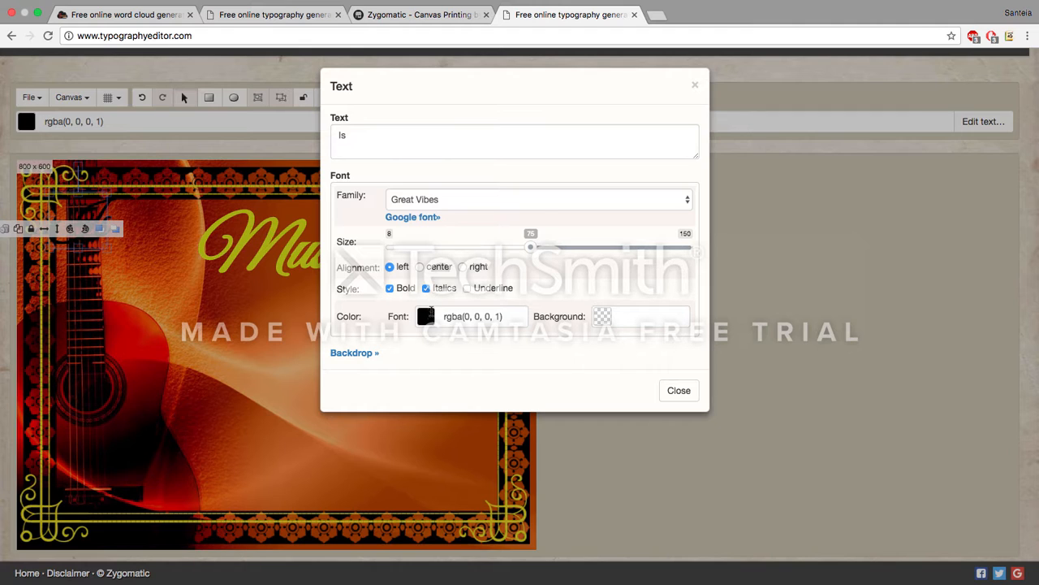
{"action": "left_click", "coordinate": [426, 315]}
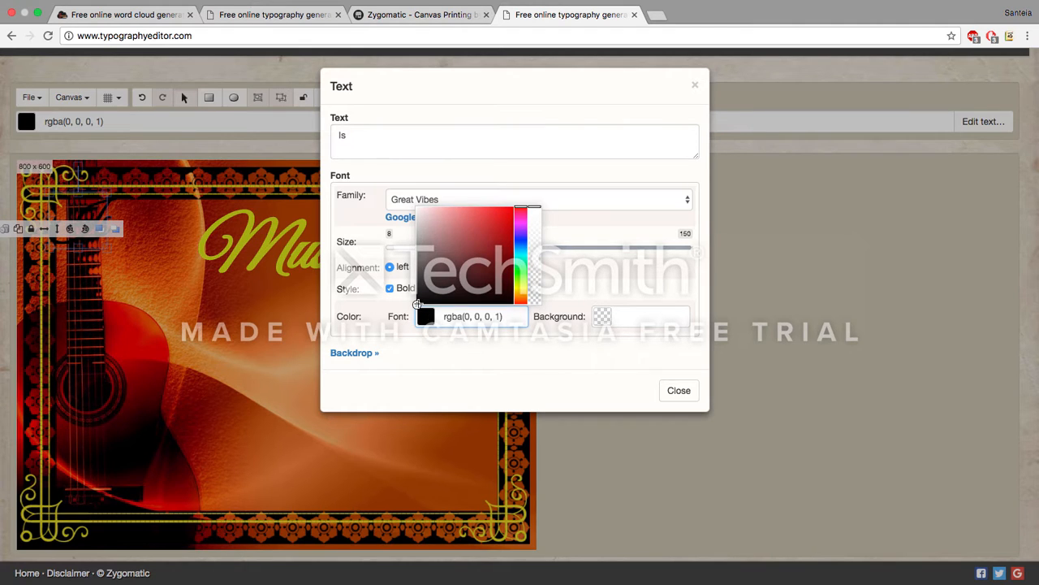
{"action": "left_click_drag", "start_coordinate": [420, 303], "coordinate": [475, 266]}
{"action": "mouse_move", "coordinate": [517, 210]}
{"action": "left_mouse_down"}
{"action": "mouse_move", "coordinate": [520, 288]}
{"action": "mouse_move", "coordinate": [484, 258]}
{"action": "mouse_move", "coordinate": [501, 222]}
{"action": "left_mouse_up"}
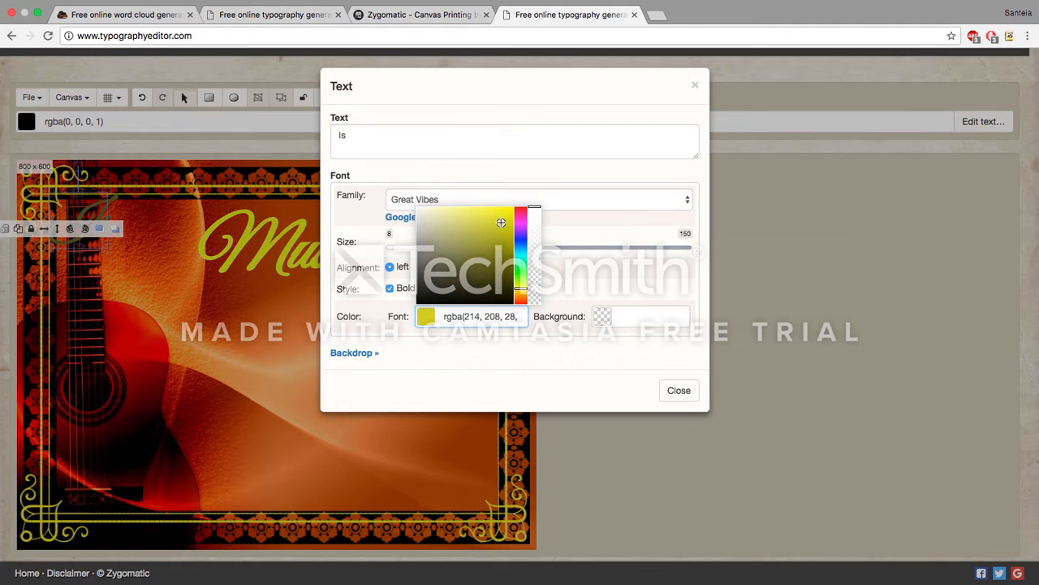
Step: Give the "Is" text a dark brown background color, rgba(56, 27, 12)
{"action": "left_click", "coordinate": [608, 316]}
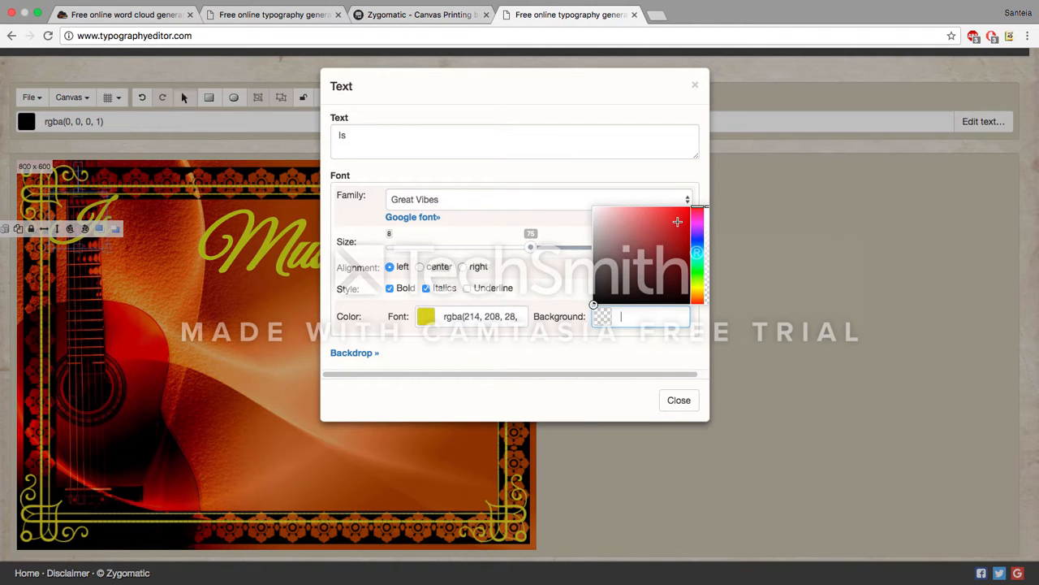
{"action": "left_click_drag", "start_coordinate": [697, 207], "coordinate": [699, 299]}
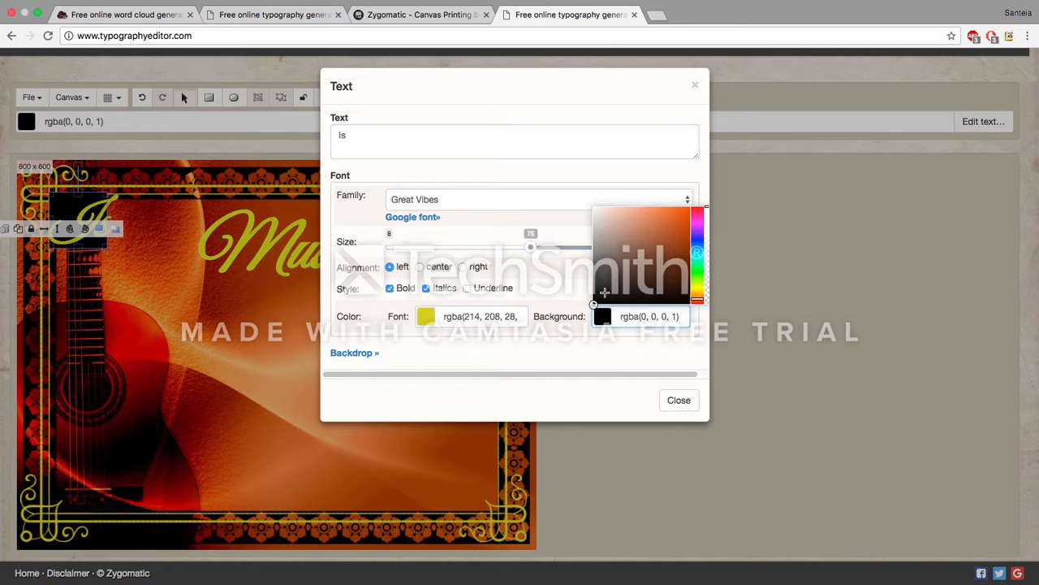
{"action": "left_click_drag", "start_coordinate": [594, 303], "coordinate": [687, 224]}
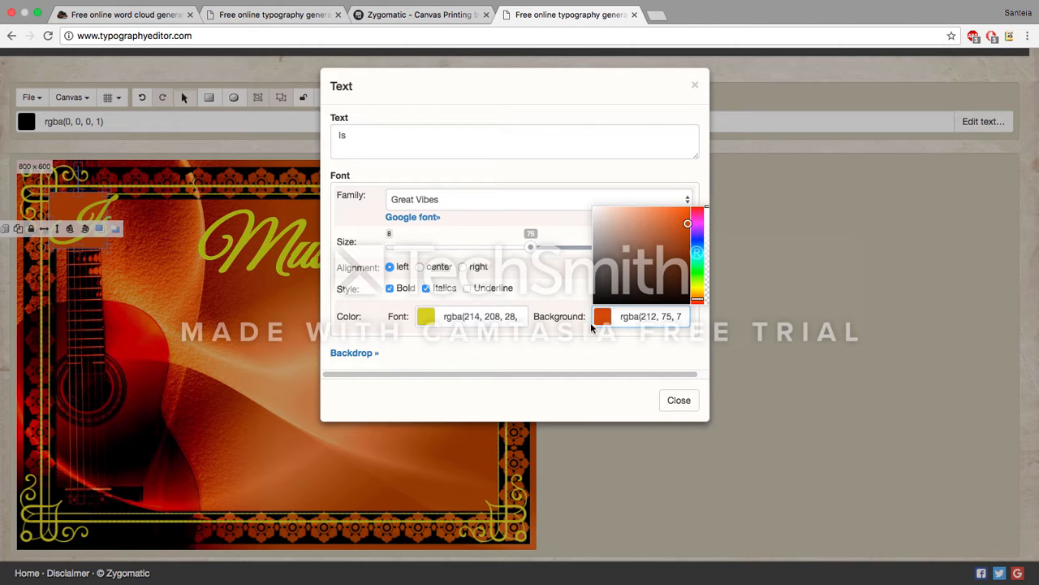
{"action": "mouse_move", "coordinate": [687, 223]}
{"action": "left_mouse_down"}
{"action": "mouse_move", "coordinate": [584, 207]}
{"action": "mouse_move", "coordinate": [669, 283]}
{"action": "left_mouse_up"}
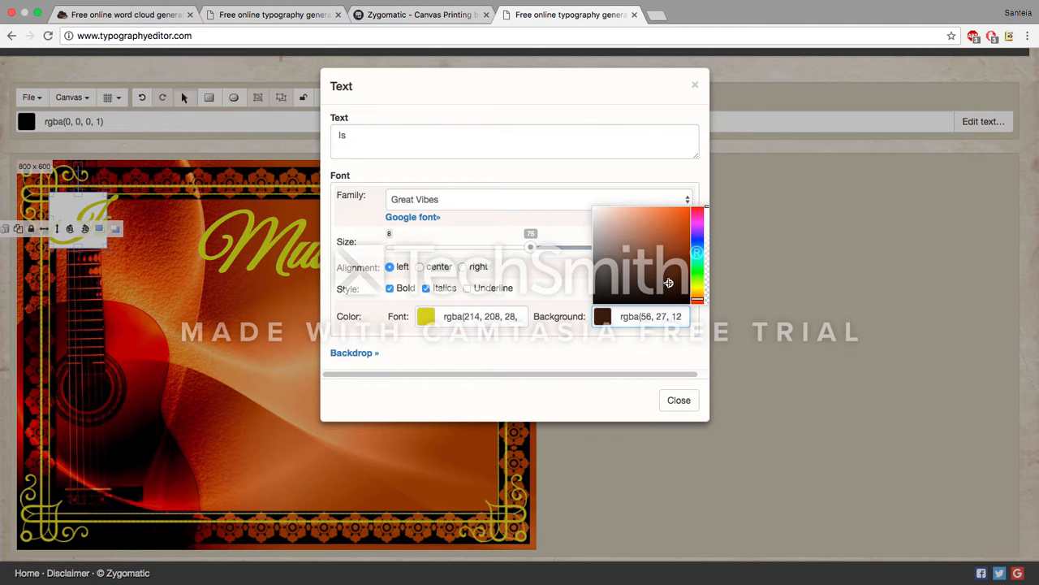
Step: Examine the backdrop, stroke and shadow options available for the "Is" text
{"action": "left_click", "coordinate": [368, 354]}
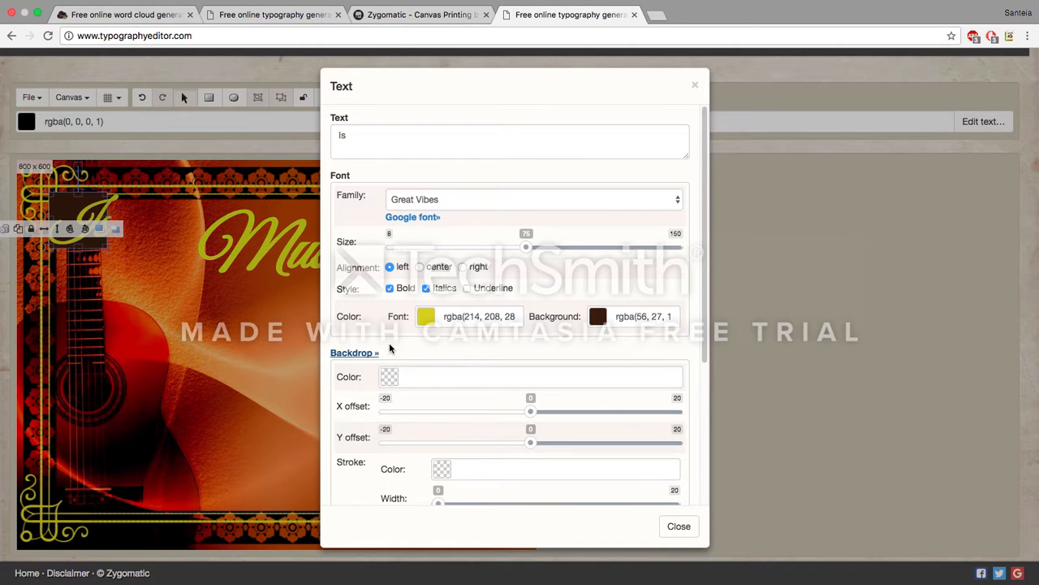
{"action": "scroll", "coordinate": [387, 357], "scroll_direction": "down", "scroll_amount": 1}
{"action": "scroll", "coordinate": [455, 325], "scroll_direction": "down", "scroll_amount": 5}
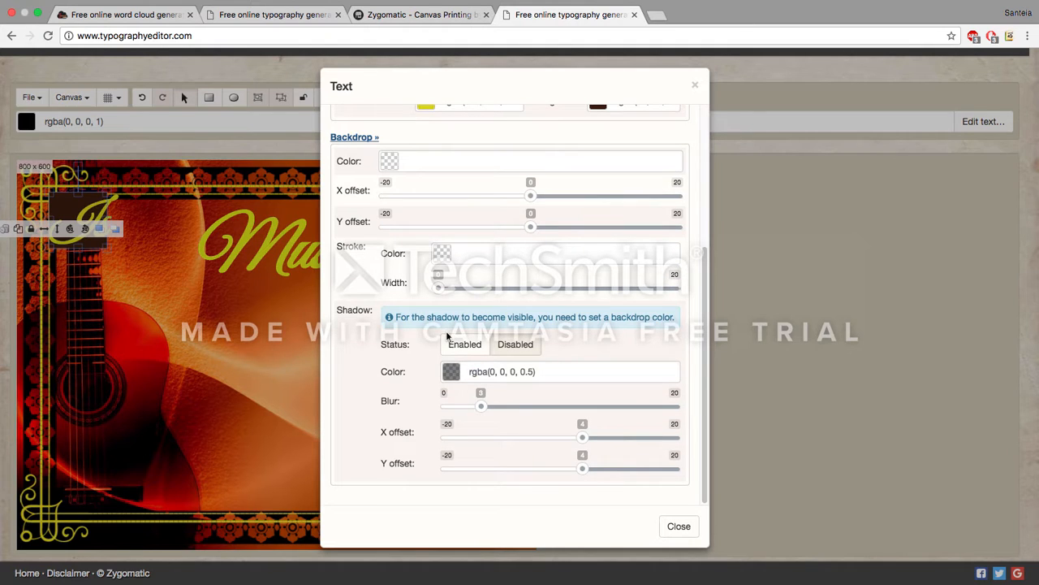
{"action": "scroll", "coordinate": [449, 332], "scroll_direction": "up", "scroll_amount": 2}
{"action": "scroll", "coordinate": [449, 329], "scroll_direction": "up", "scroll_amount": 2}
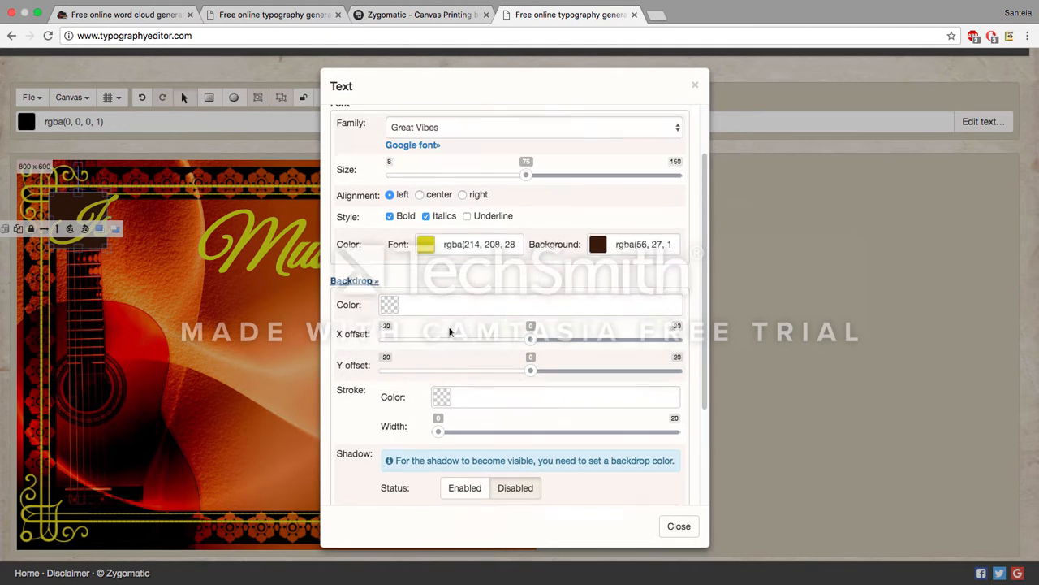
{"action": "scroll", "coordinate": [449, 332], "scroll_direction": "up", "scroll_amount": 2}
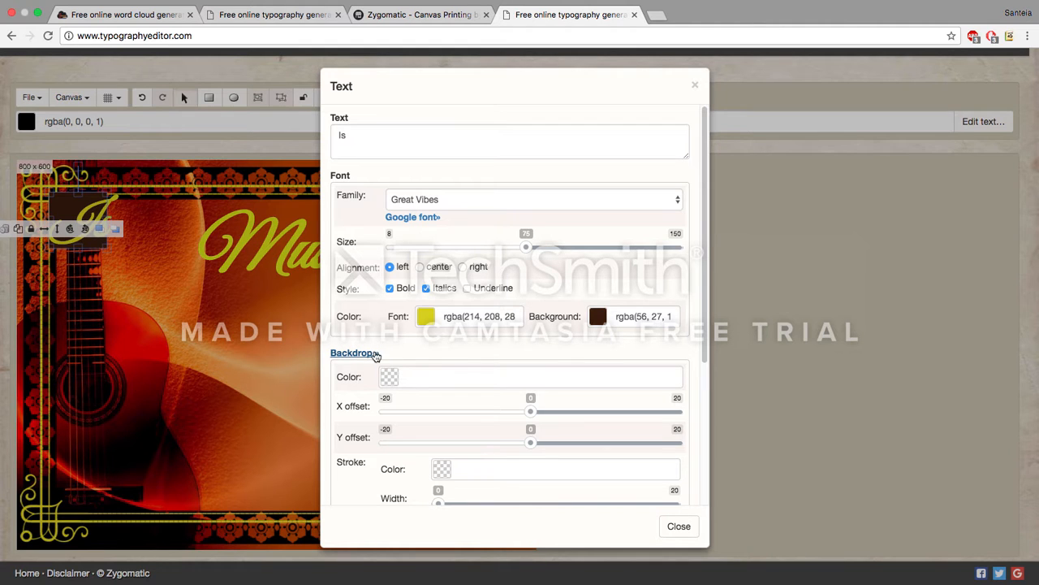
{"action": "left_click", "coordinate": [372, 353]}
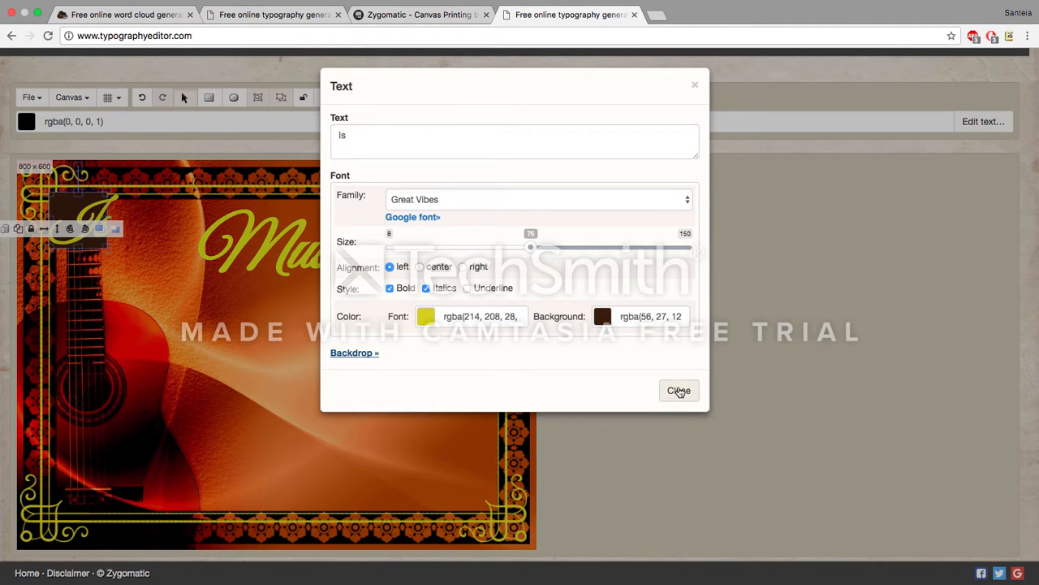
Step: Finish editing the "Is" text, move it below "Music" and delete it
{"action": "left_click", "coordinate": [678, 389]}
{"action": "left_click_drag", "start_coordinate": [94, 213], "coordinate": [290, 309]}
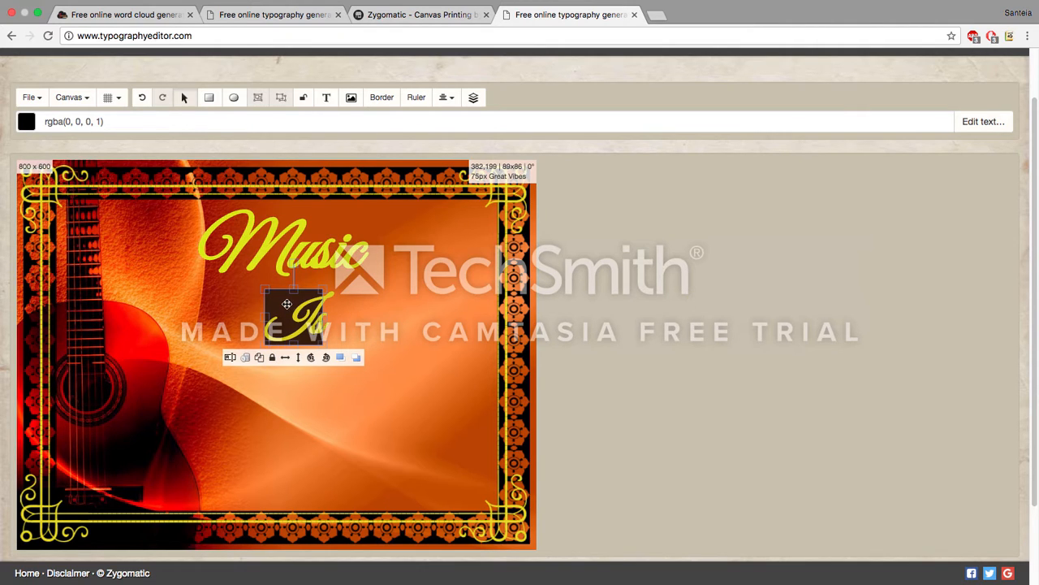
{"action": "left_click", "coordinate": [246, 359]}
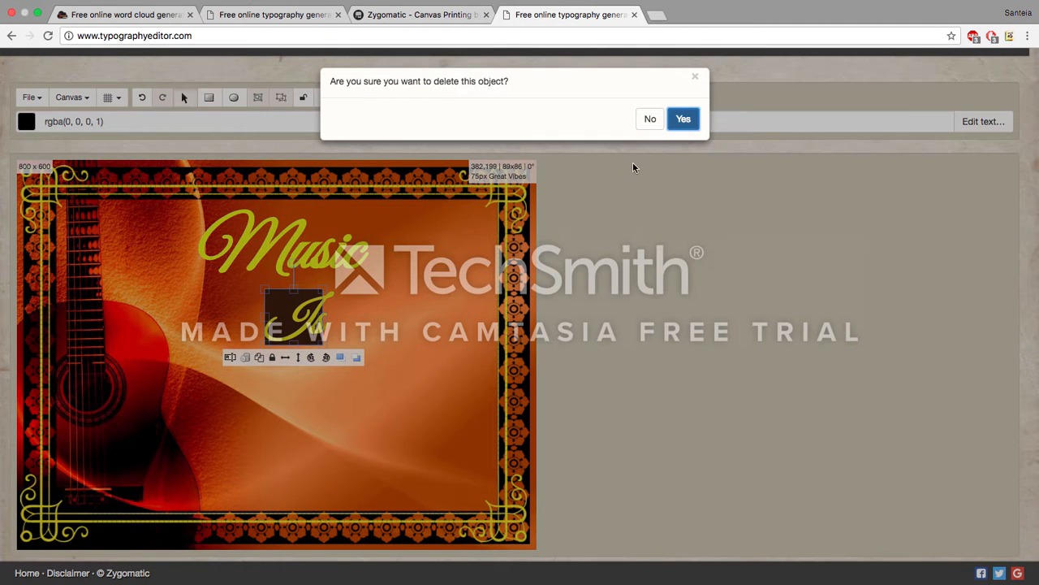
{"action": "left_click", "coordinate": [683, 118]}
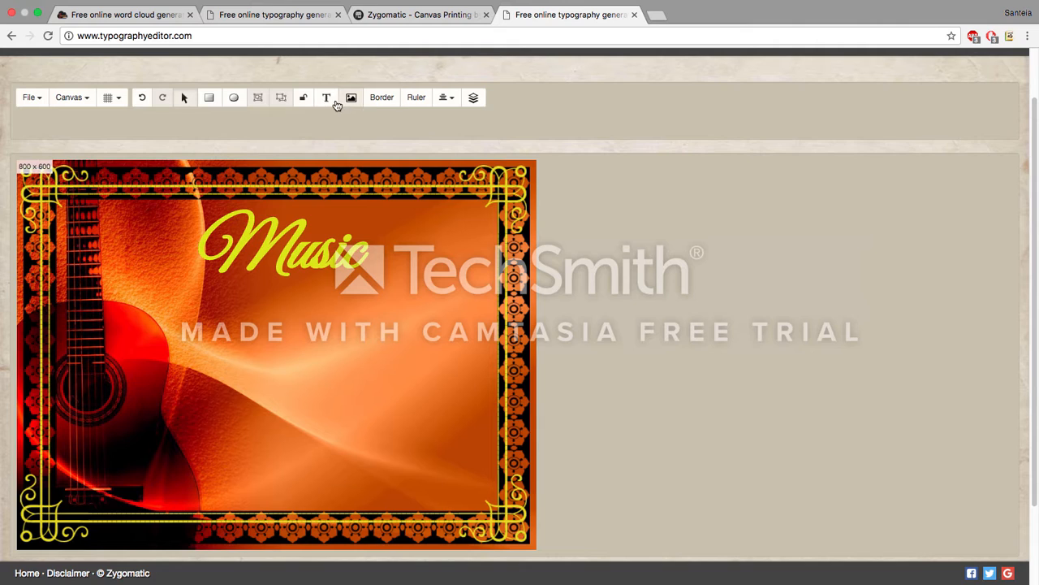
Step: Add a new text object reading "Is" and set its font family to Great Vibes
{"action": "left_click", "coordinate": [326, 99]}
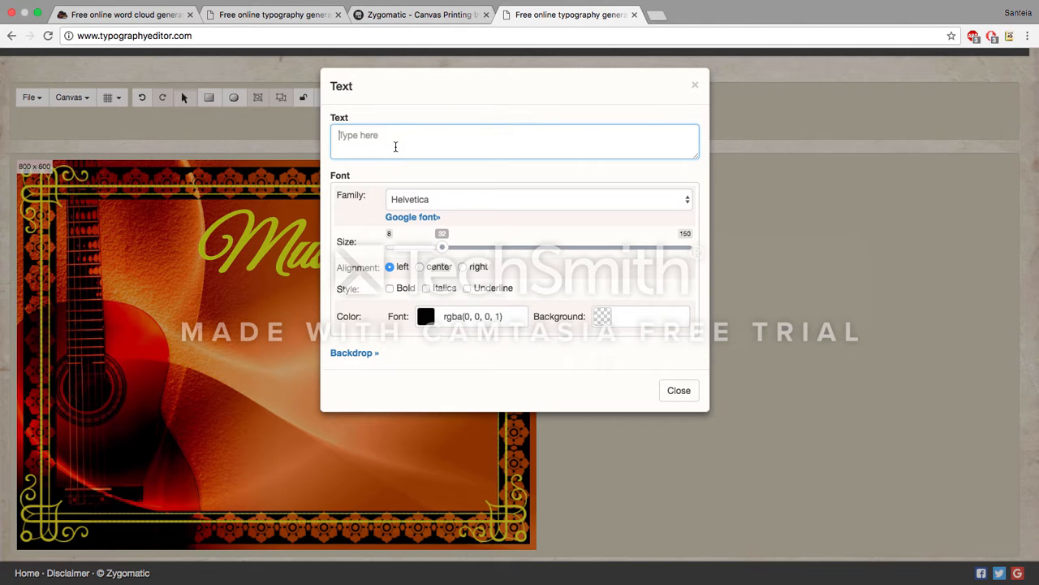
{"action": "type", "text": "I"}
{"action": "key", "text": "BackSpace"}
{"action": "type", "text": "Is"}
{"action": "left_click", "coordinate": [419, 199]}
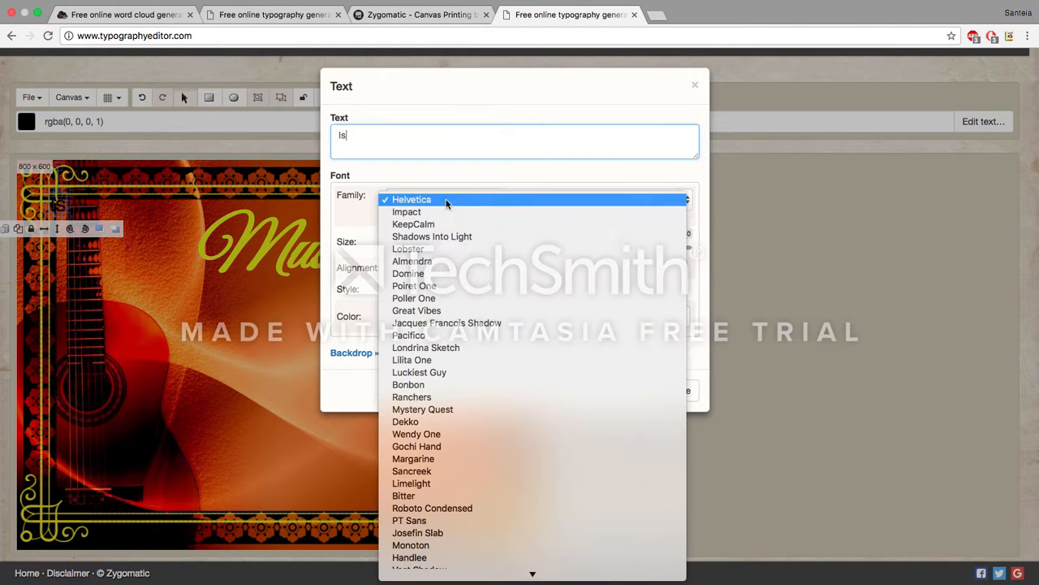
{"action": "left_click", "coordinate": [433, 311]}
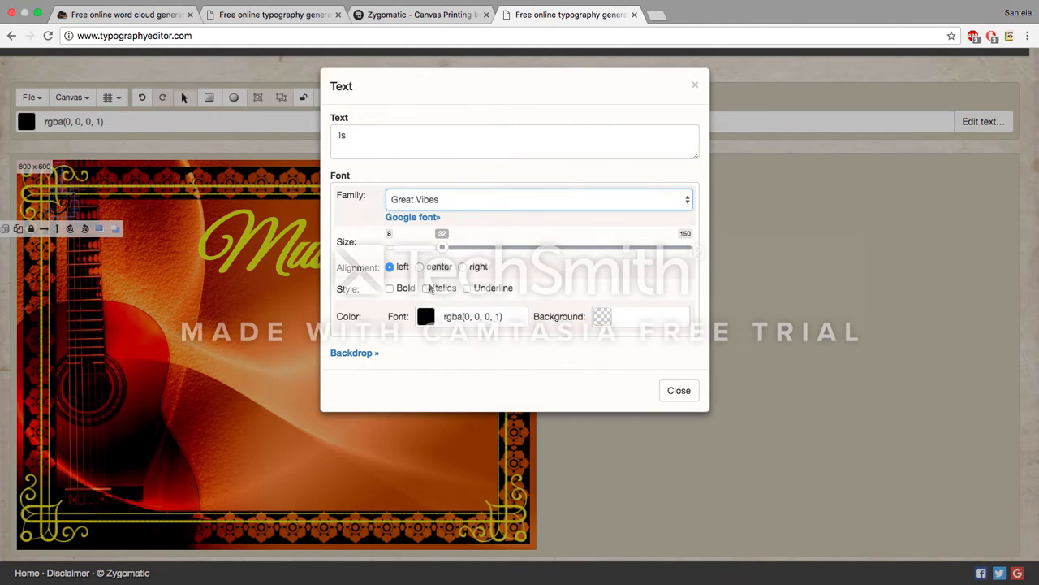
Step: Set the font color of the "Is" text to yellow, rgba(232, 232, 14), and finish editing it
{"action": "left_click", "coordinate": [426, 316]}
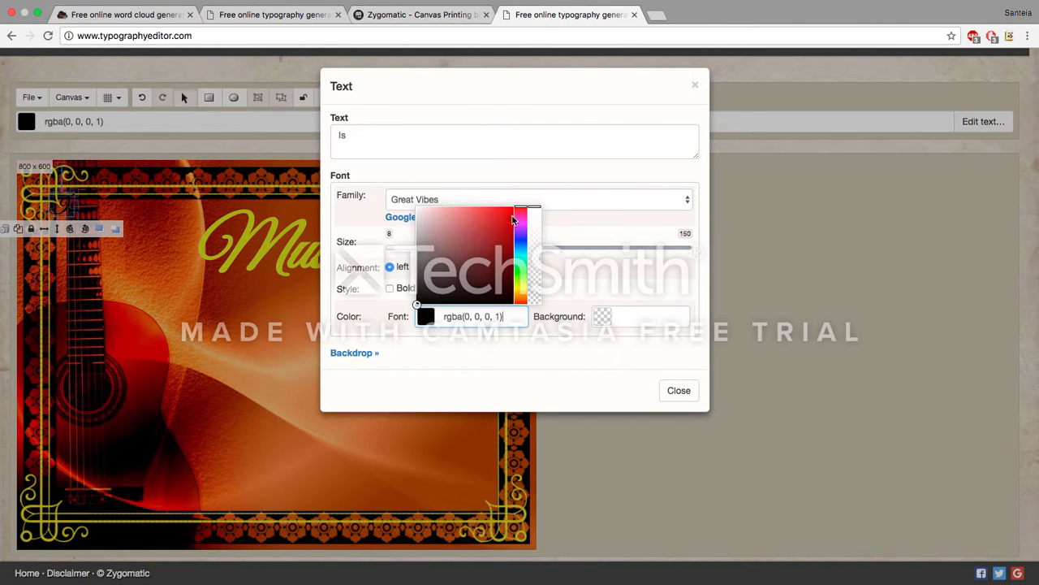
{"action": "mouse_move", "coordinate": [518, 220]}
{"action": "left_mouse_down"}
{"action": "mouse_move", "coordinate": [508, 274]}
{"action": "mouse_move", "coordinate": [476, 282]}
{"action": "left_mouse_up"}
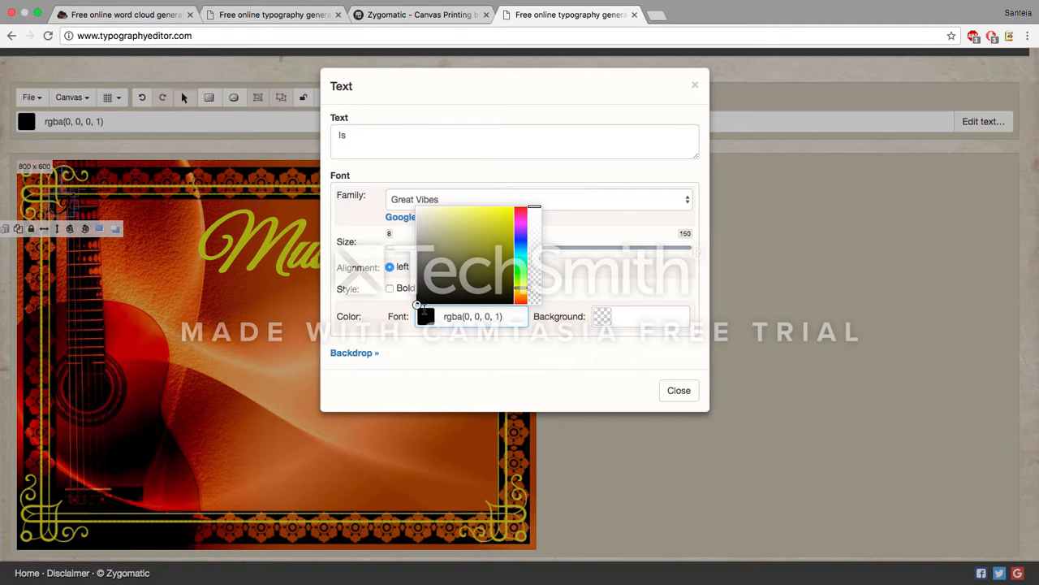
{"action": "left_click_drag", "start_coordinate": [420, 303], "coordinate": [508, 215]}
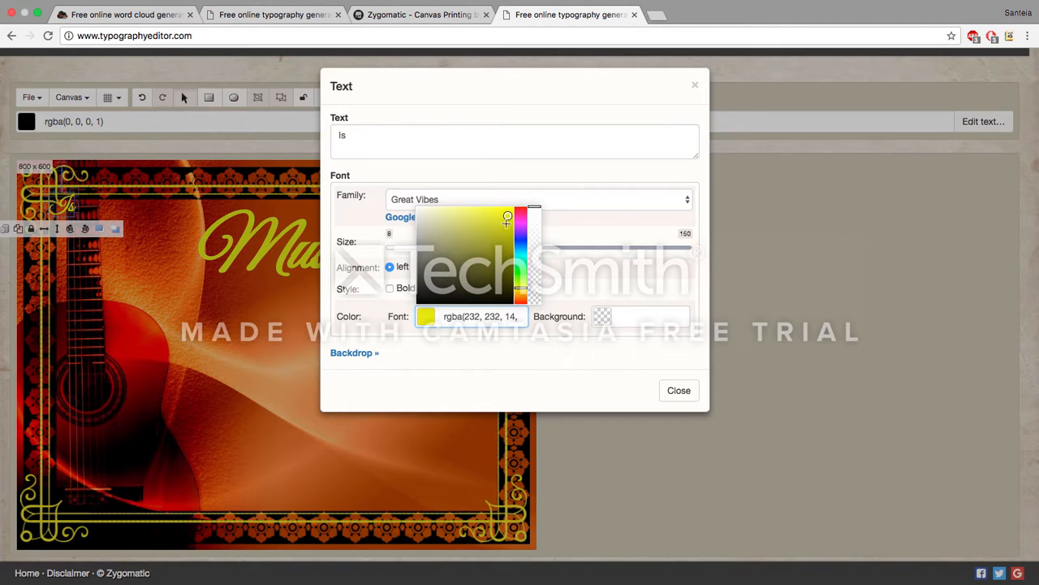
{"action": "left_click", "coordinate": [678, 391]}
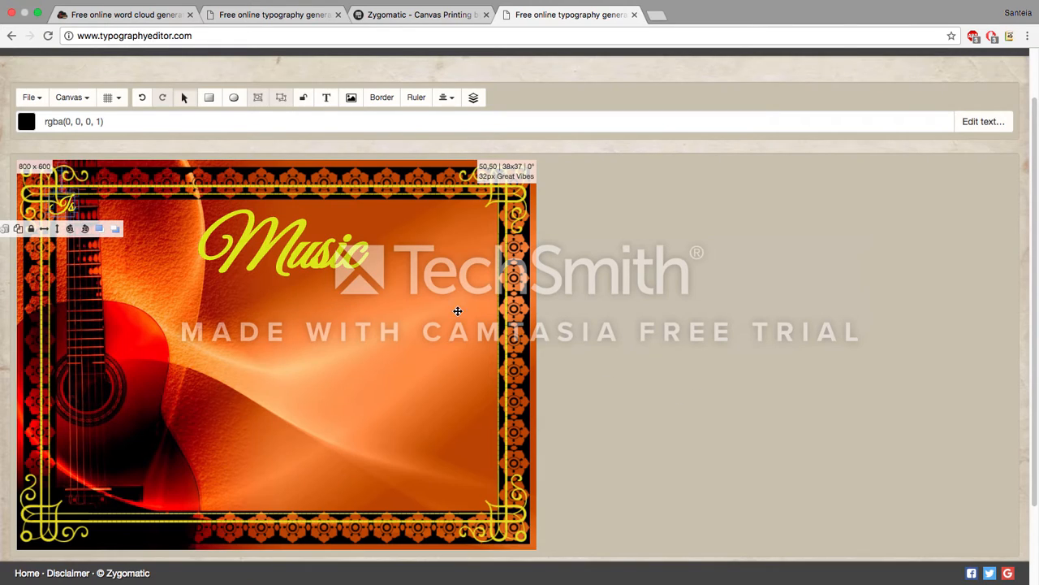
Step: Move the "Is" text below "Music" and enlarge it, with its font size set to 48 px
{"action": "left_click_drag", "start_coordinate": [82, 209], "coordinate": [277, 320]}
{"action": "left_click", "coordinate": [351, 313]}
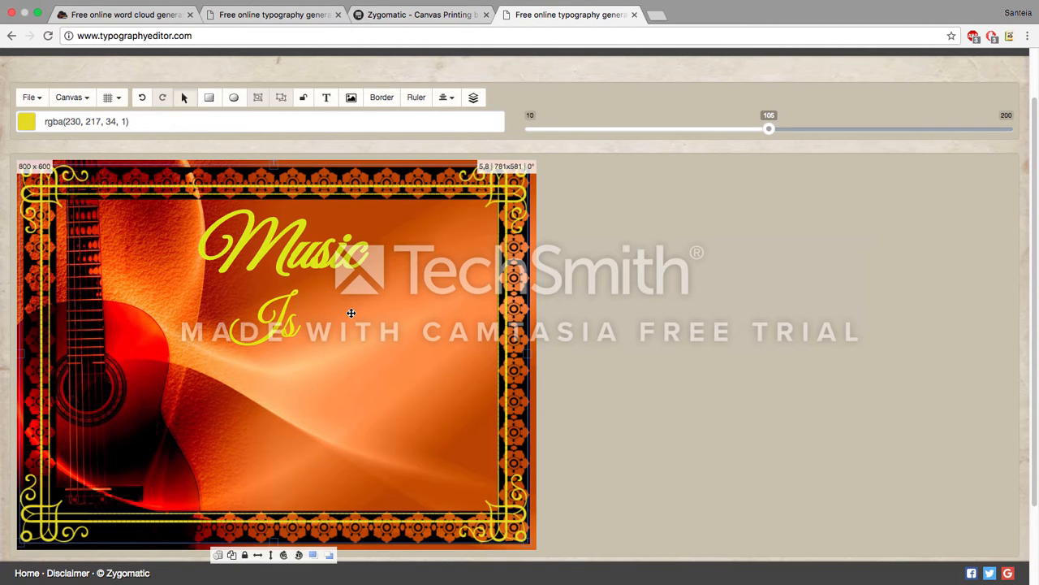
{"action": "left_click", "coordinate": [293, 310]}
{"action": "left_click", "coordinate": [202, 364]}
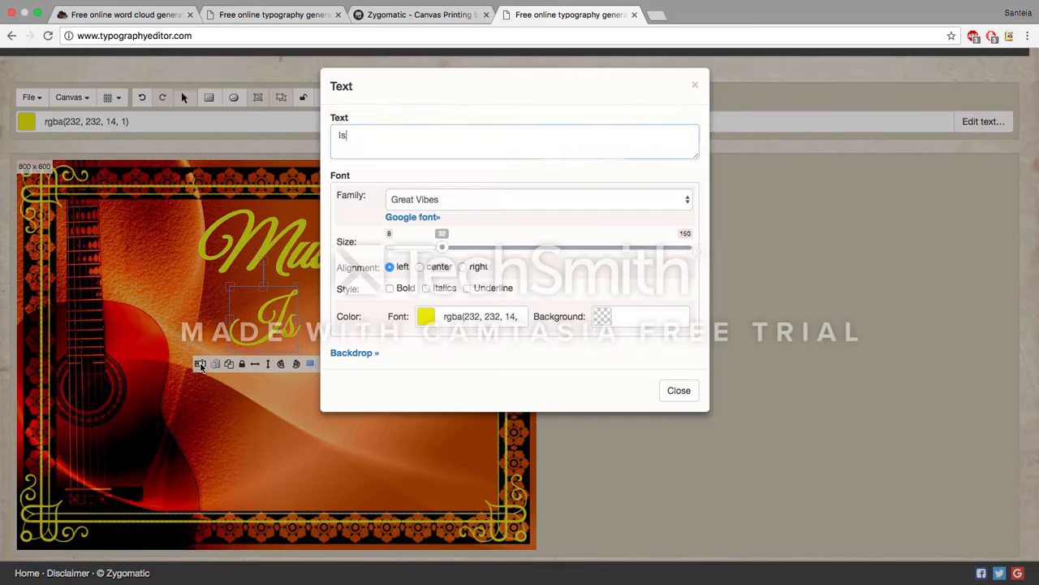
{"action": "left_click_drag", "start_coordinate": [442, 246], "coordinate": [476, 252]}
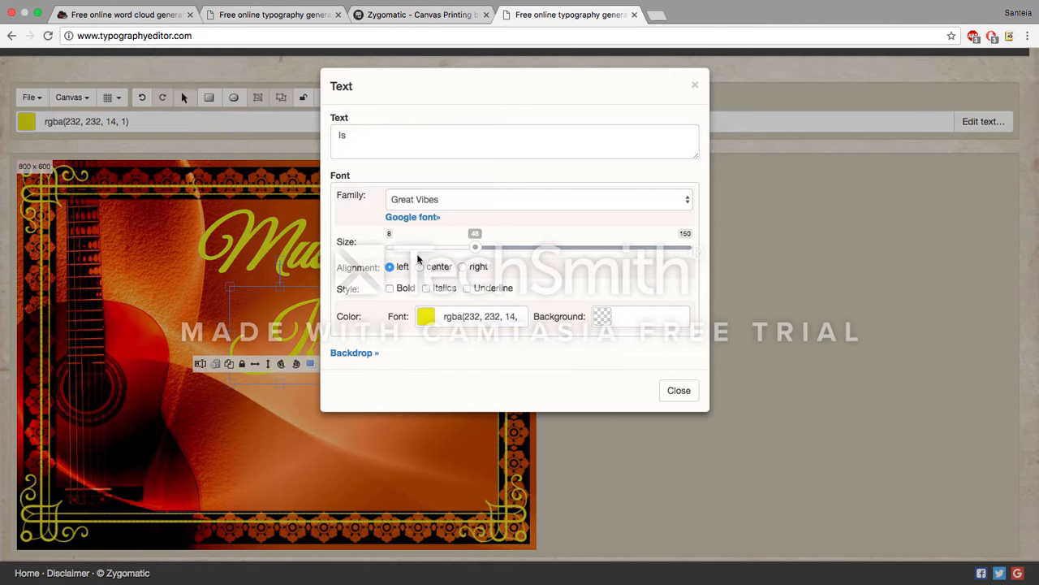
{"action": "left_click", "coordinate": [674, 395]}
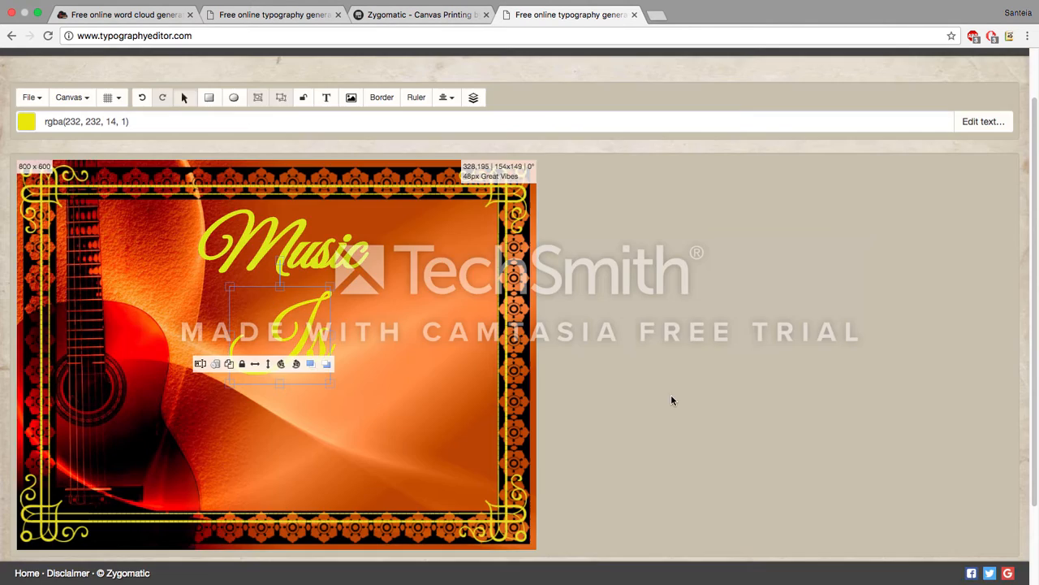
Step: Scale the "Is" text down and shift it slightly lower beneath "Music"
{"action": "left_click_drag", "start_coordinate": [330, 382], "coordinate": [313, 343]}
{"action": "left_click", "coordinate": [364, 344]}
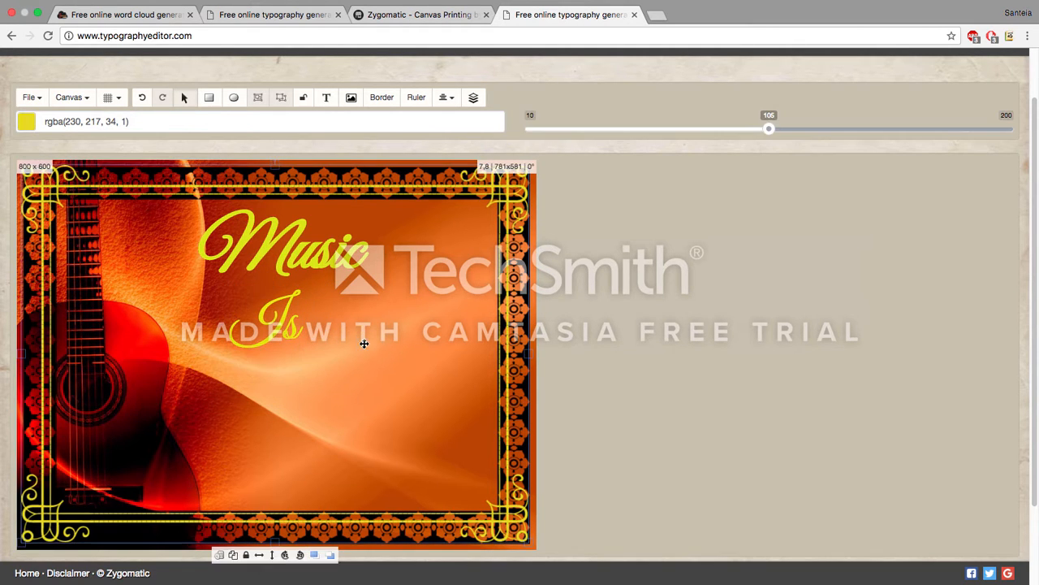
{"action": "left_click", "coordinate": [281, 324]}
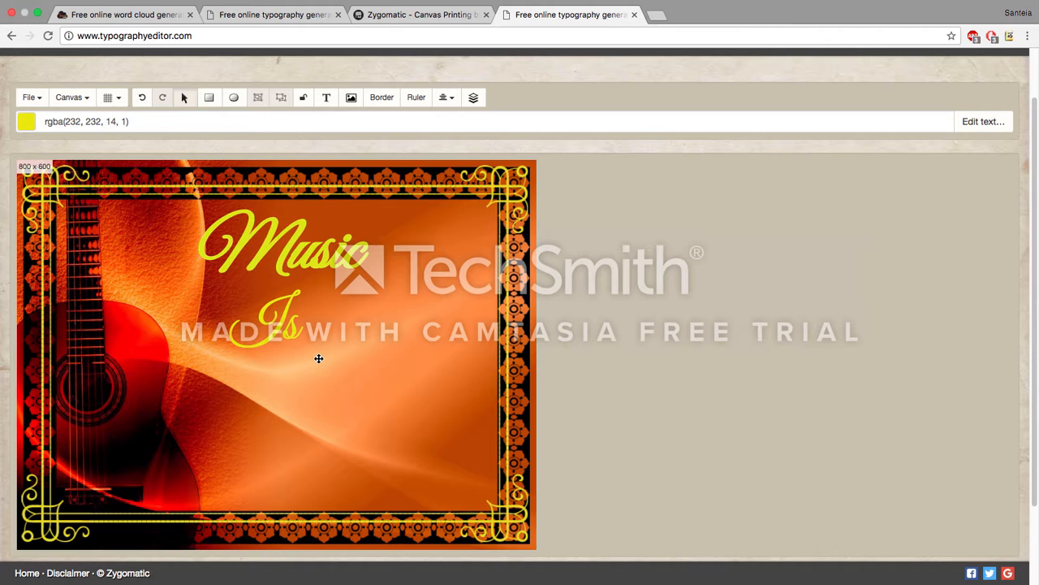
{"action": "left_click_drag", "start_coordinate": [290, 326], "coordinate": [285, 337]}
{"action": "left_click", "coordinate": [364, 328]}
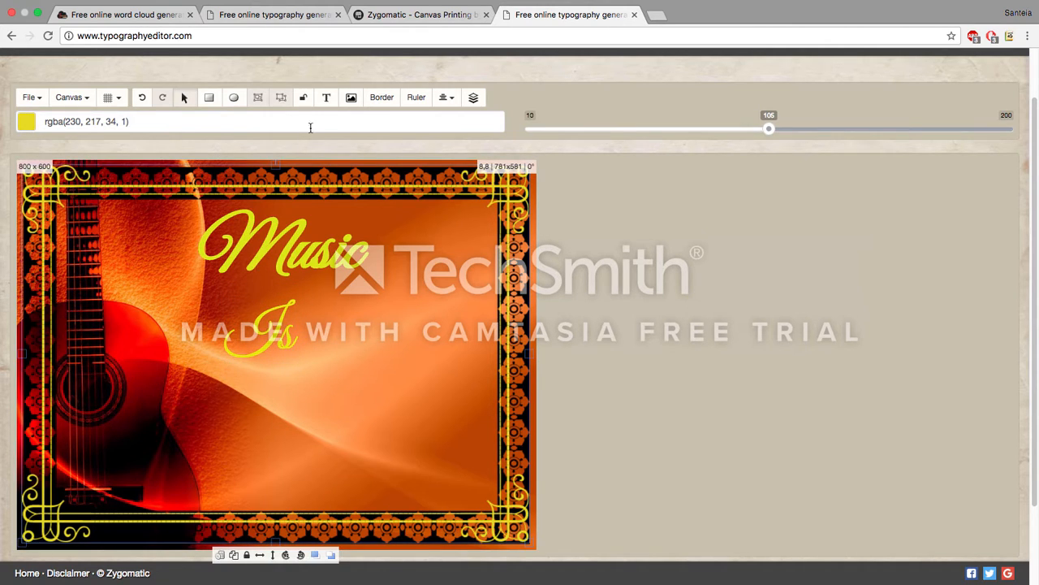
Step: Add a new text object reading "Life!" and set its font size to 82 px
{"action": "left_click", "coordinate": [326, 98]}
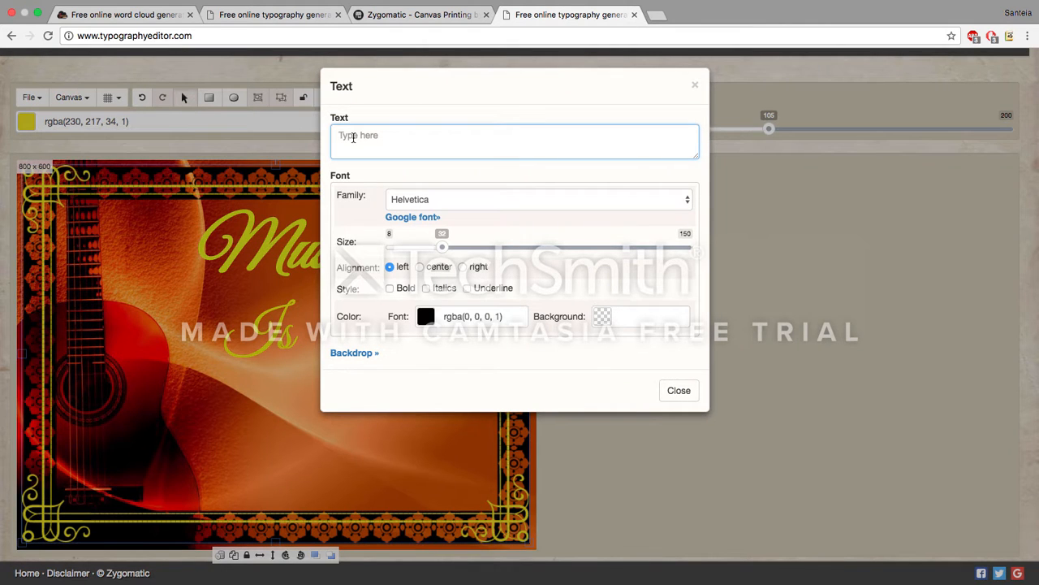
{"action": "type", "text": "Li"}
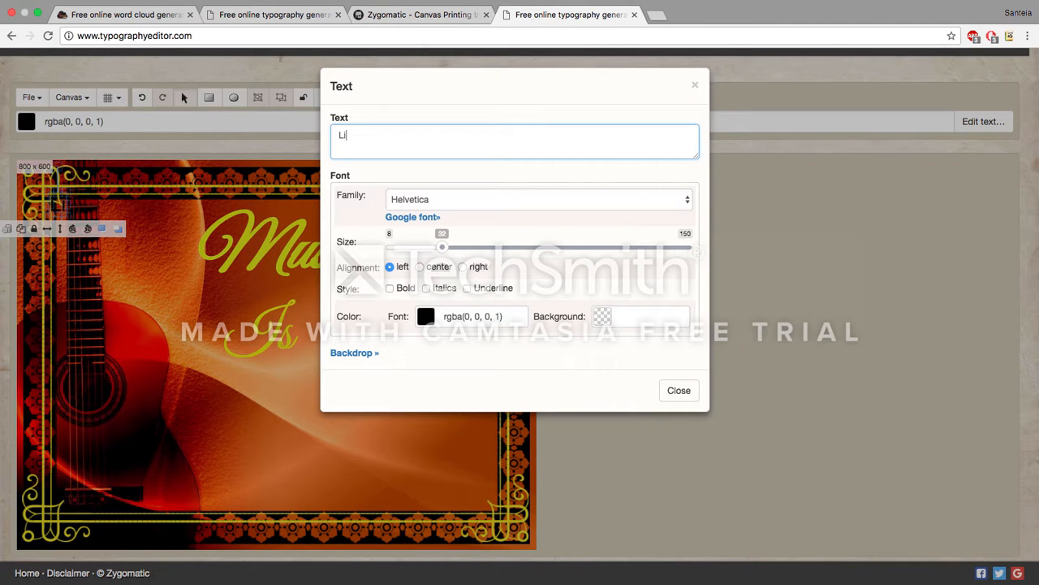
{"action": "type", "text": "fe!"}
{"action": "left_click_drag", "start_coordinate": [445, 247], "coordinate": [546, 248]}
Step: Set the font family of the "Life!" text to Great Vibes
{"action": "left_click", "coordinate": [459, 204]}
{"action": "left_click", "coordinate": [426, 314]}
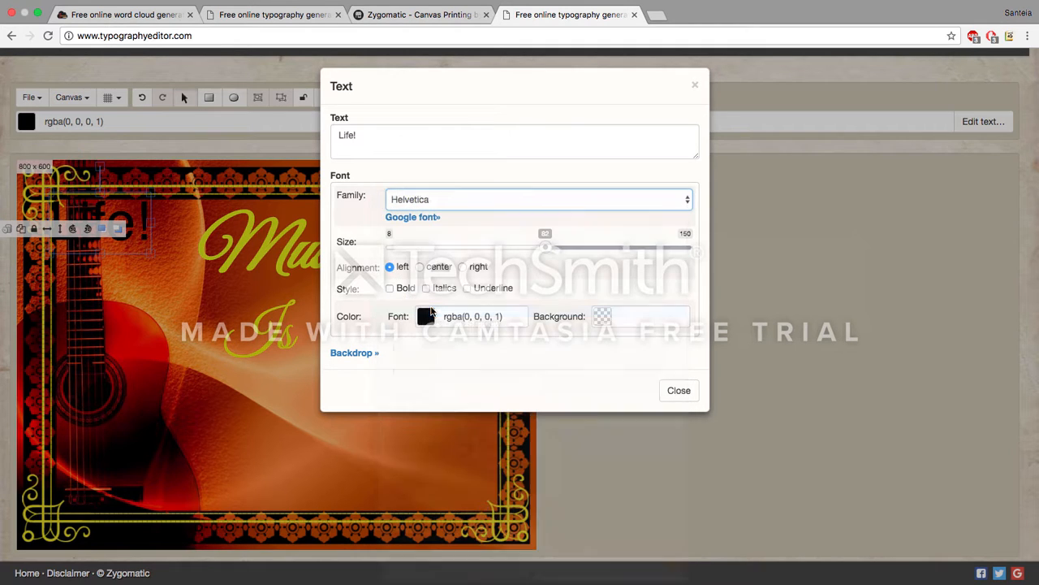
{"action": "left_click", "coordinate": [427, 316]}
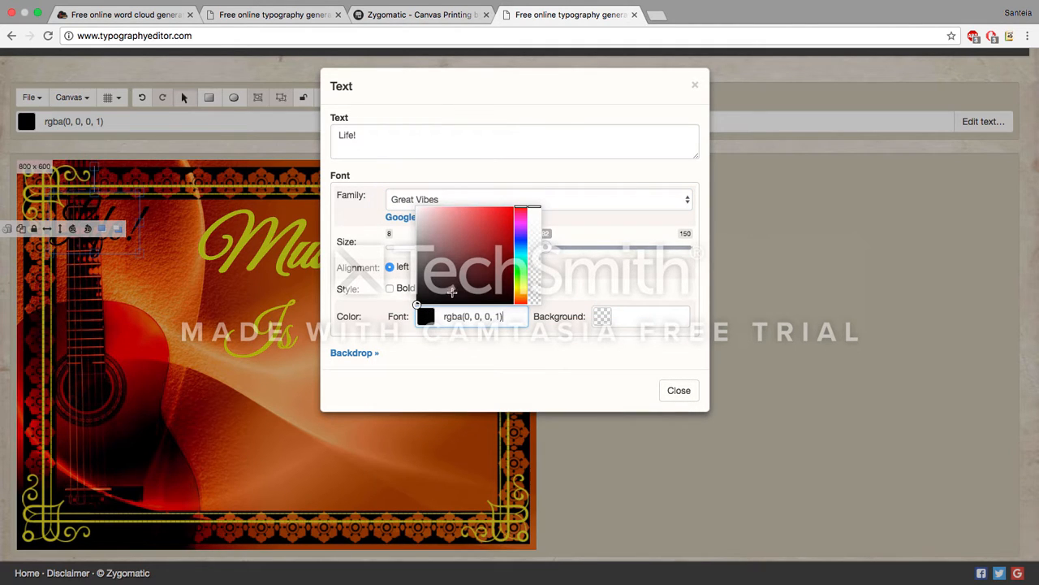
{"action": "left_click", "coordinate": [522, 207]}
{"action": "left_click", "coordinate": [519, 212]}
{"action": "left_click", "coordinate": [467, 200]}
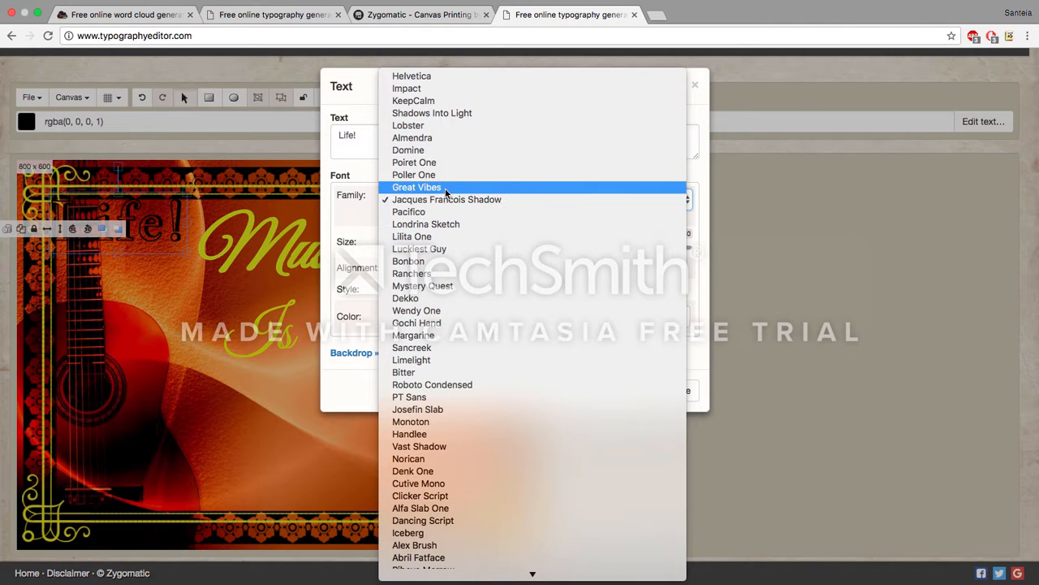
{"action": "left_click", "coordinate": [445, 187]}
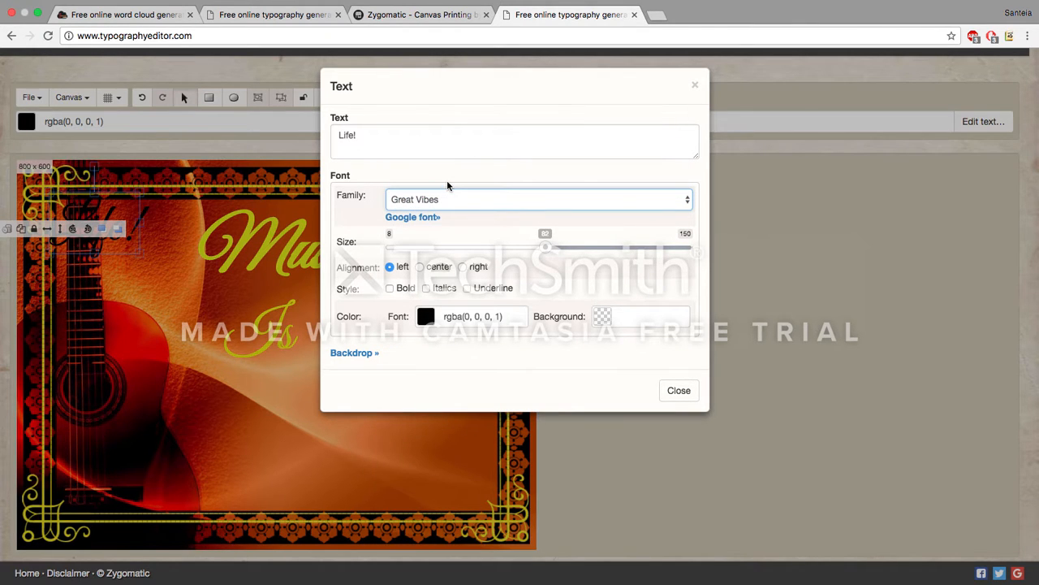
Step: Make the "Life!" text center-aligned and bold, set its font color to green, rgba(29, 237, 21), and finish editing it
{"action": "left_click", "coordinate": [419, 268]}
{"action": "left_click", "coordinate": [390, 289]}
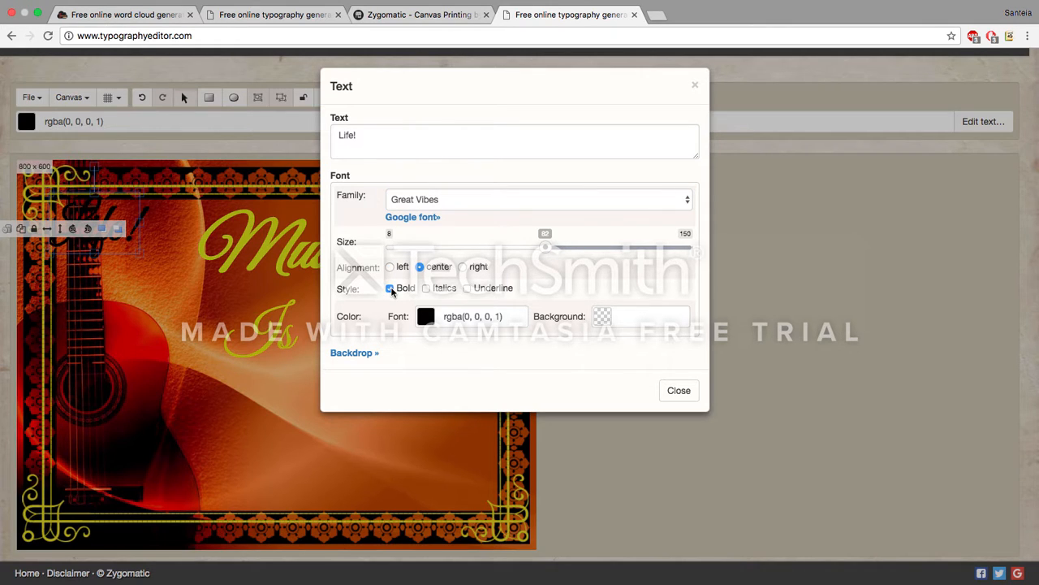
{"action": "left_click", "coordinate": [425, 315]}
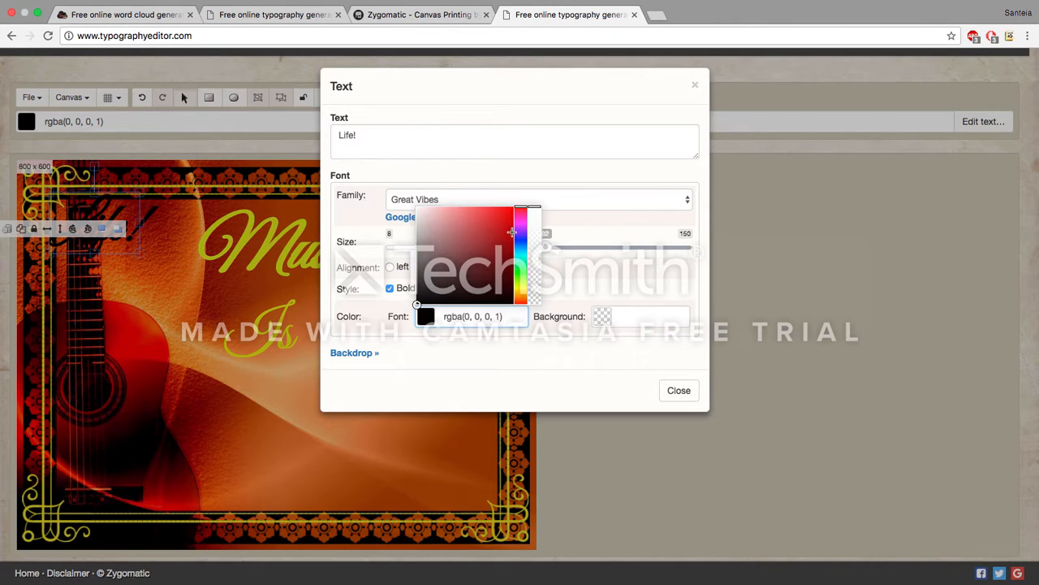
{"action": "left_click_drag", "start_coordinate": [521, 207], "coordinate": [521, 272]}
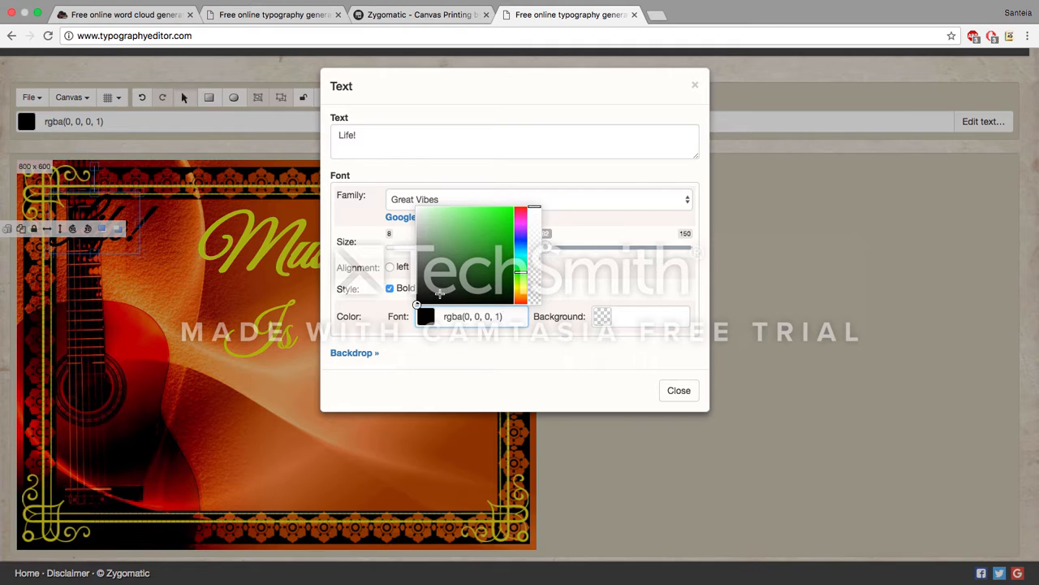
{"action": "mouse_move", "coordinate": [421, 304]}
{"action": "left_mouse_down"}
{"action": "mouse_move", "coordinate": [487, 215]}
{"action": "mouse_move", "coordinate": [505, 214]}
{"action": "left_mouse_up"}
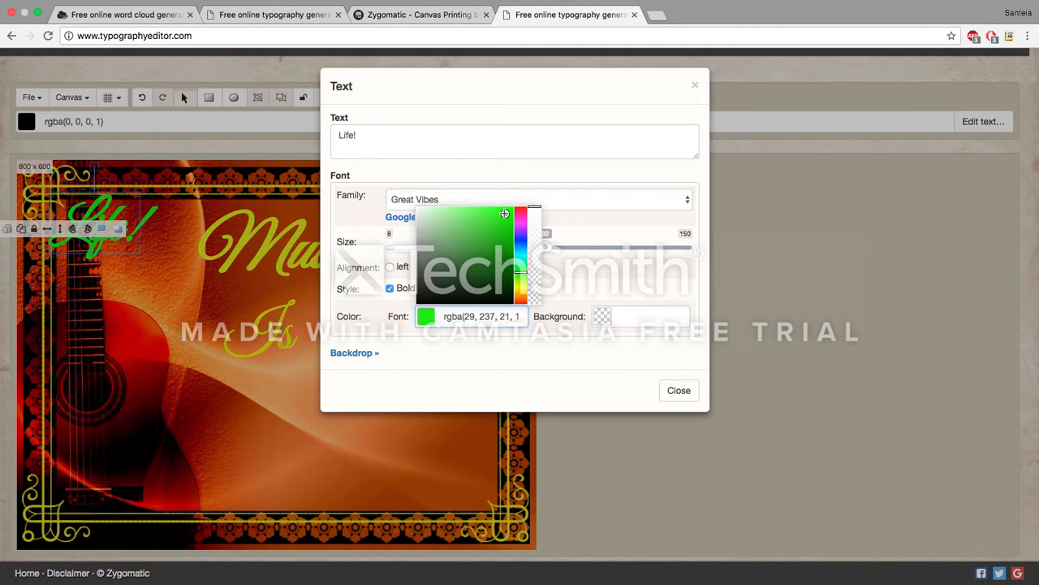
{"action": "left_click", "coordinate": [680, 390]}
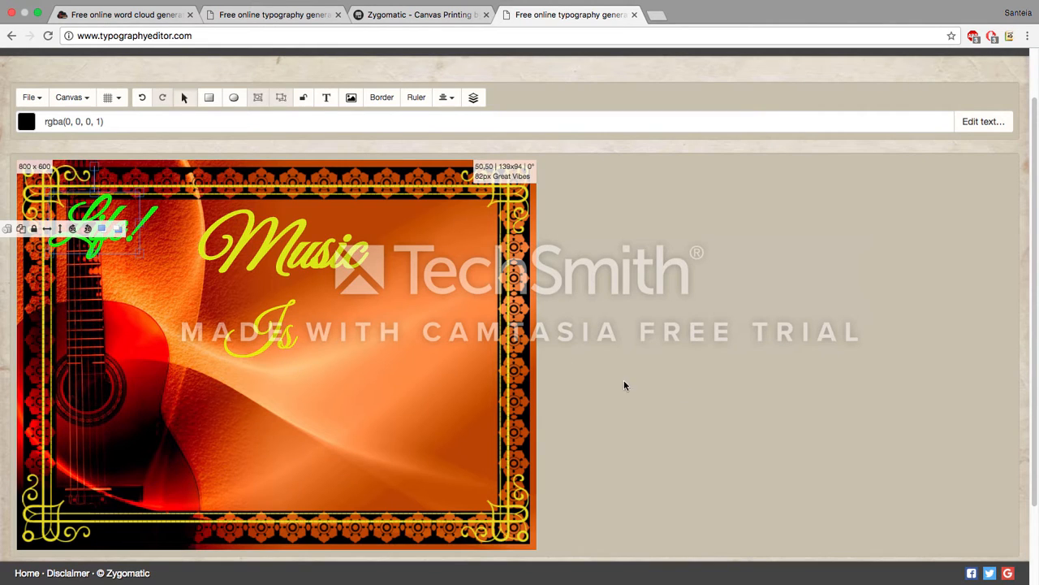
Step: Move the "Life!" text beneath "Is", at about 297, 340 on the canvas
{"action": "left_click_drag", "start_coordinate": [151, 216], "coordinate": [316, 403]}
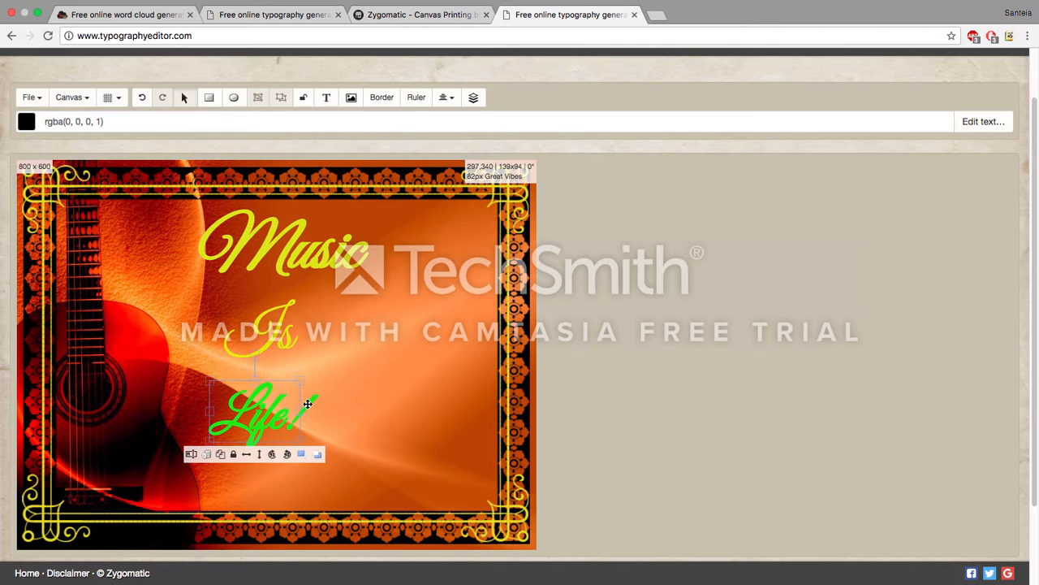
{"action": "left_click", "coordinate": [365, 360]}
Step: Change the font color of the "Is" text to green, rgba(65, 232, 14), and finish editing it
{"action": "left_click", "coordinate": [278, 336]}
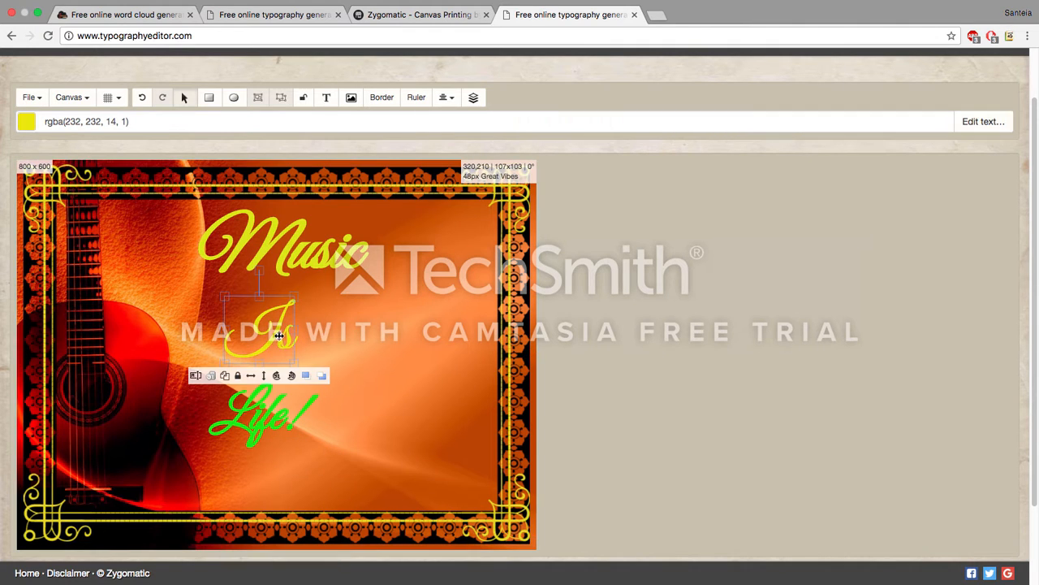
{"action": "left_click", "coordinate": [195, 377]}
{"action": "left_click", "coordinate": [420, 316]}
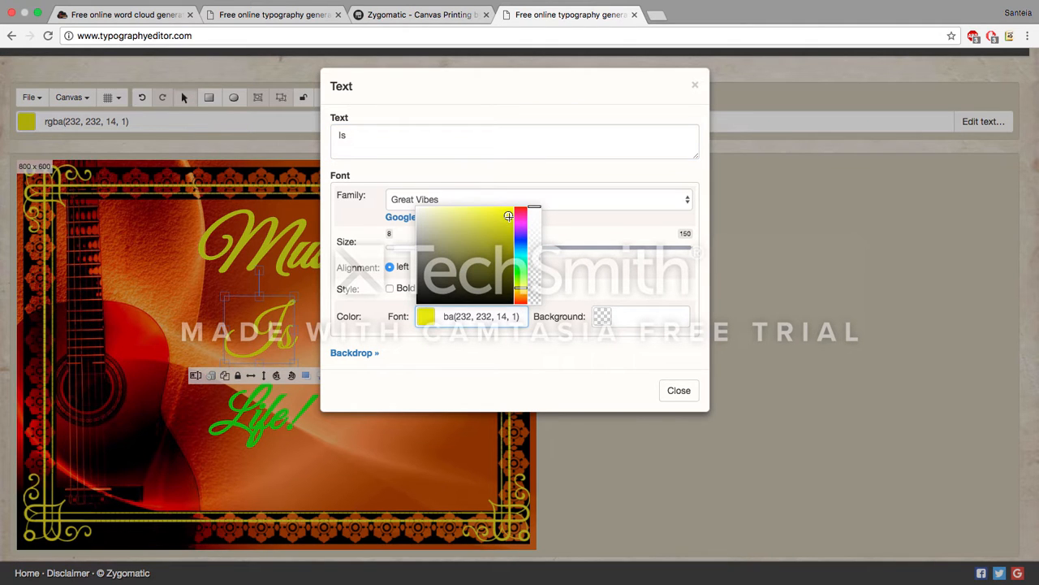
{"action": "left_click_drag", "start_coordinate": [520, 288], "coordinate": [521, 276]}
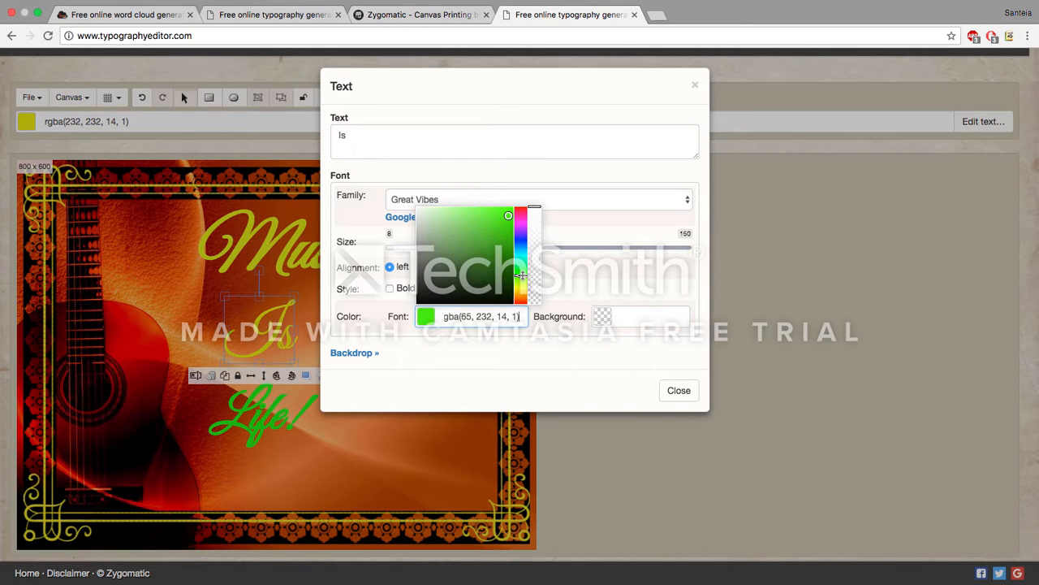
{"action": "left_click", "coordinate": [670, 390]}
Step: Recolor the "Life!" text from green to a bright yellow-green and lock the text object
{"action": "left_click", "coordinate": [250, 420]}
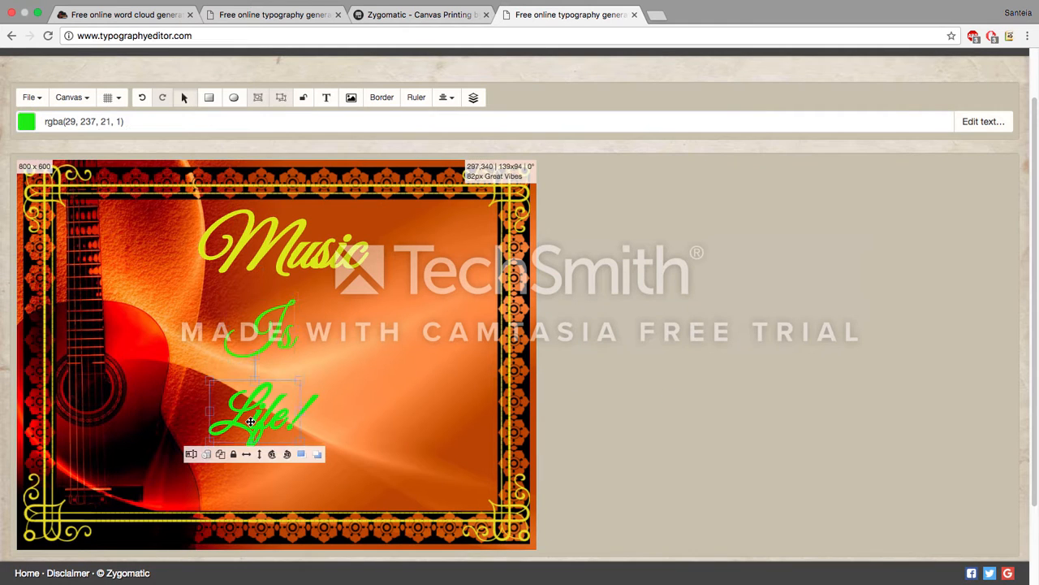
{"action": "left_click", "coordinate": [191, 454]}
{"action": "left_click", "coordinate": [425, 317]}
{"action": "right_click", "coordinate": [481, 249]}
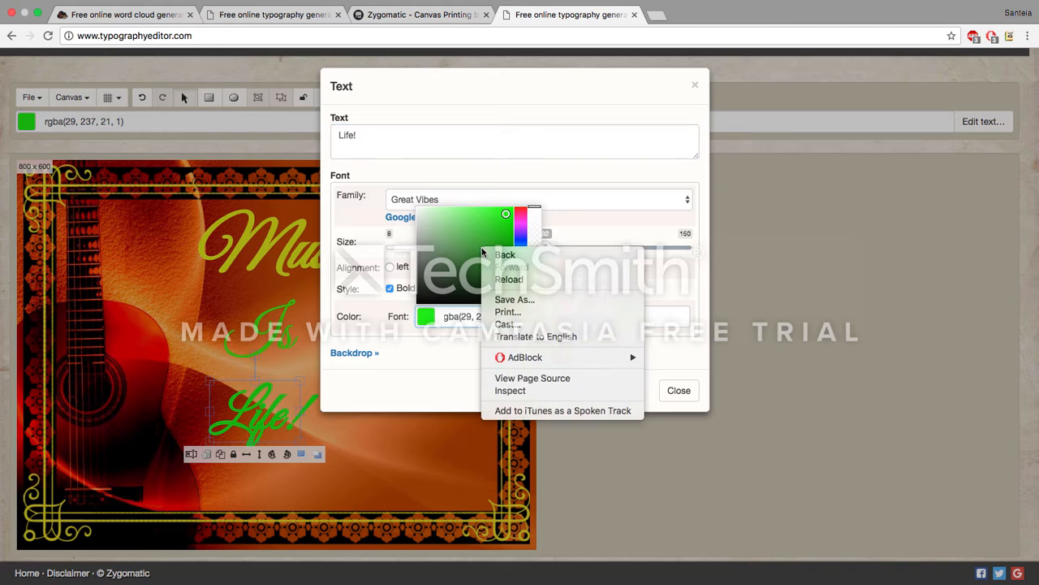
{"action": "left_click", "coordinate": [478, 249]}
{"action": "left_click_drag", "start_coordinate": [522, 272], "coordinate": [525, 284]}
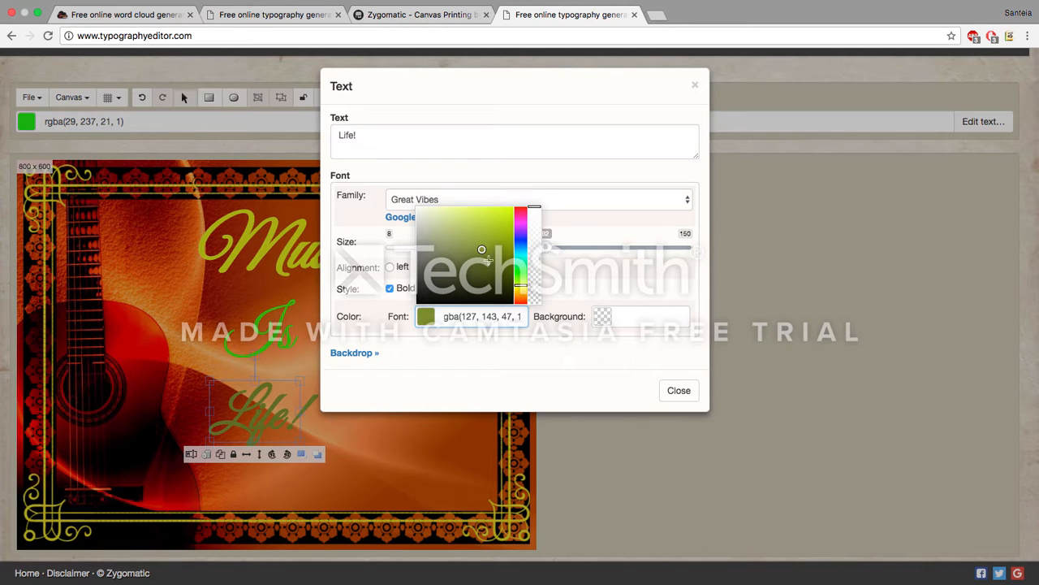
{"action": "left_click_drag", "start_coordinate": [483, 251], "coordinate": [507, 212]}
{"action": "left_click", "coordinate": [677, 393]}
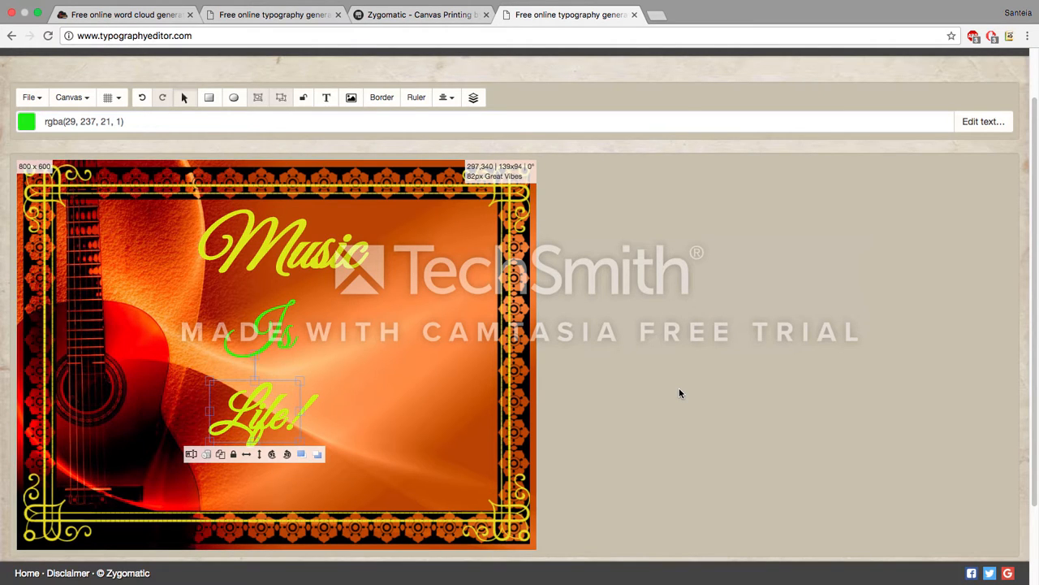
{"action": "left_click", "coordinate": [234, 457]}
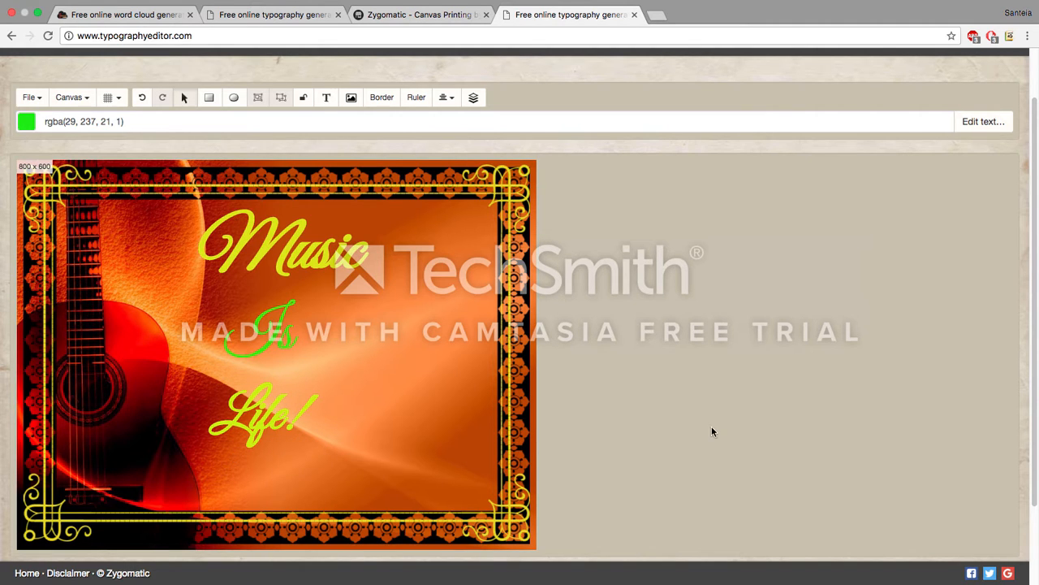
Step: Insert the twisted geometric ruler border-Geometric-Borders-Ge-07.svg in teal, rgba(17, 214, 152, 1)
{"action": "left_click", "coordinate": [415, 98]}
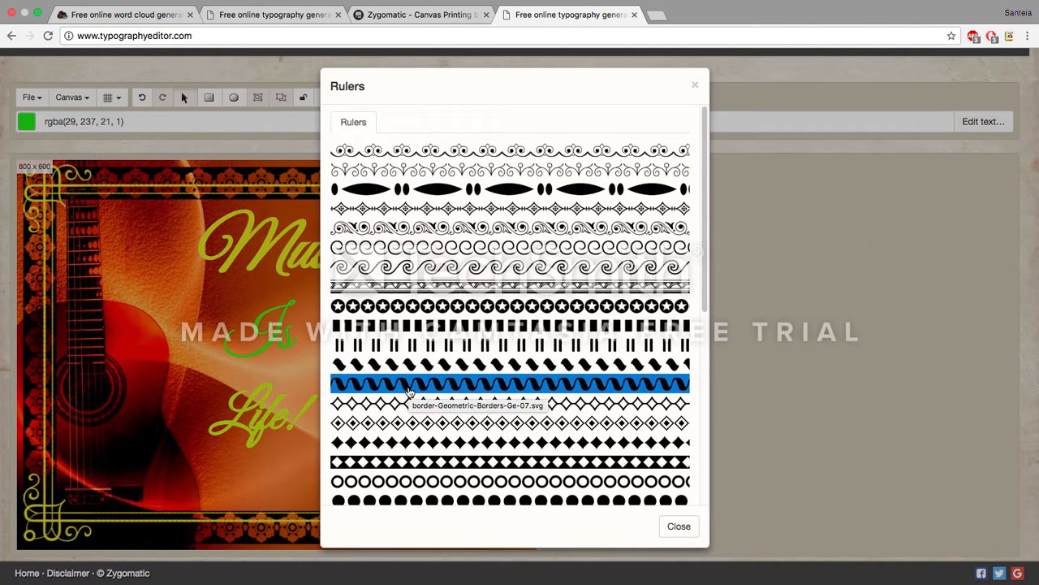
{"action": "left_click", "coordinate": [410, 386]}
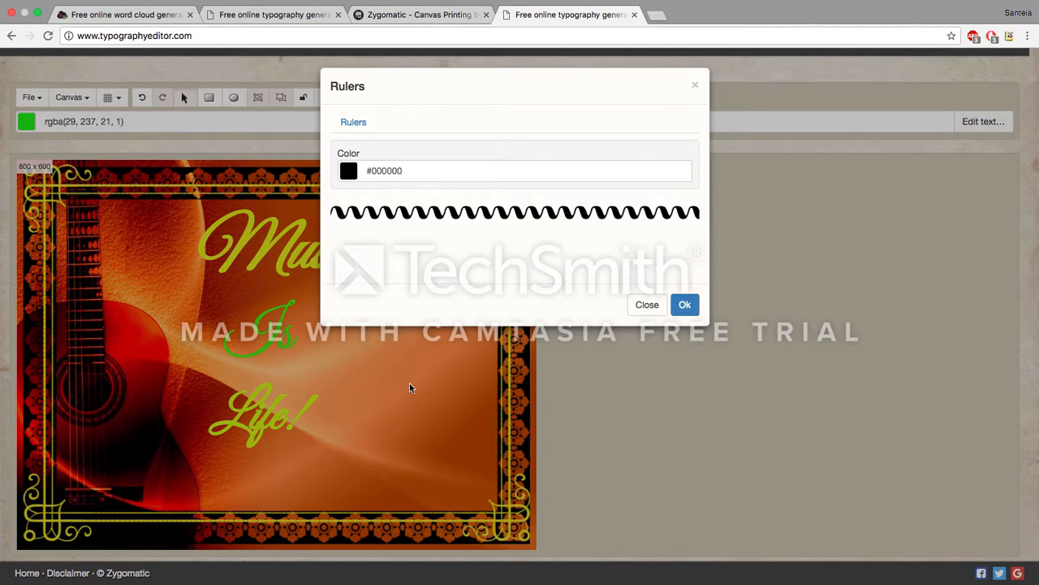
{"action": "left_click", "coordinate": [350, 167]}
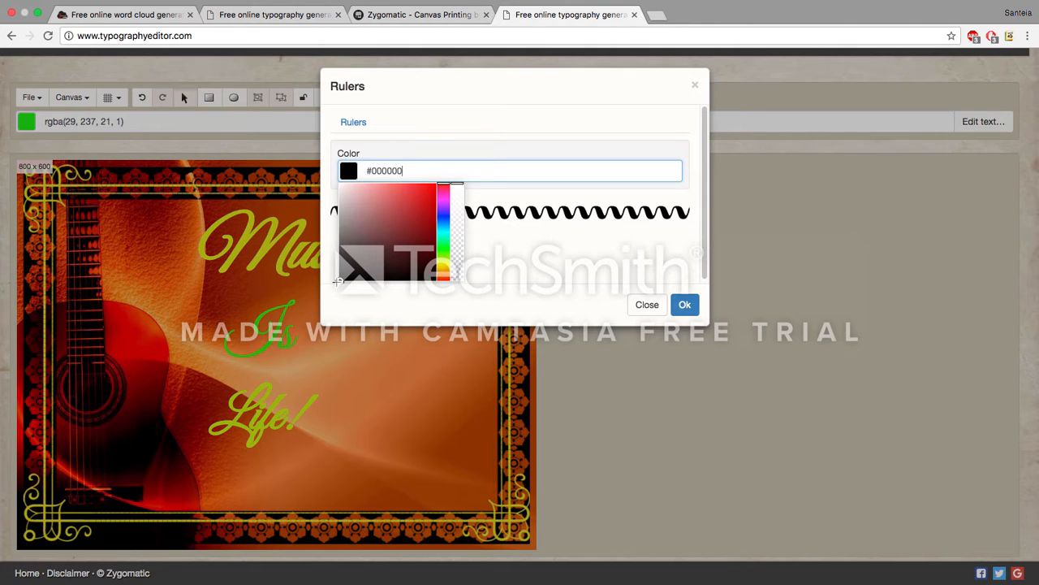
{"action": "left_click_drag", "start_coordinate": [340, 280], "coordinate": [448, 236]}
{"action": "left_click", "coordinate": [445, 185]}
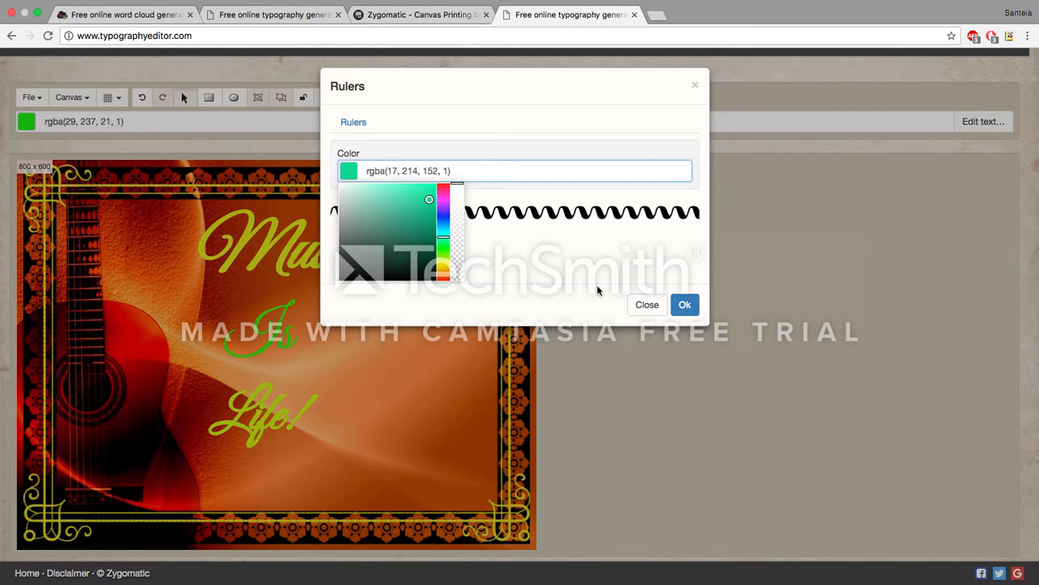
{"action": "left_click", "coordinate": [684, 304]}
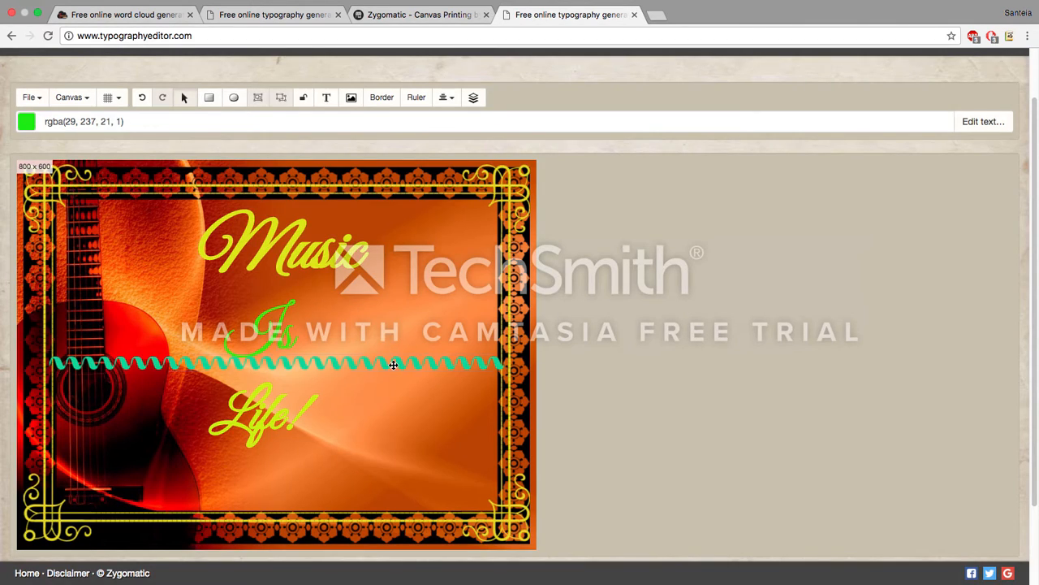
Step: Nudge the teal ruler slightly below "Is" and try rotating it in 90° steps, leaving it vertical at -90°
{"action": "mouse_move", "coordinate": [393, 365]}
{"action": "left_mouse_down"}
{"action": "mouse_move", "coordinate": [394, 299]}
{"action": "mouse_move", "coordinate": [395, 367]}
{"action": "left_mouse_up"}
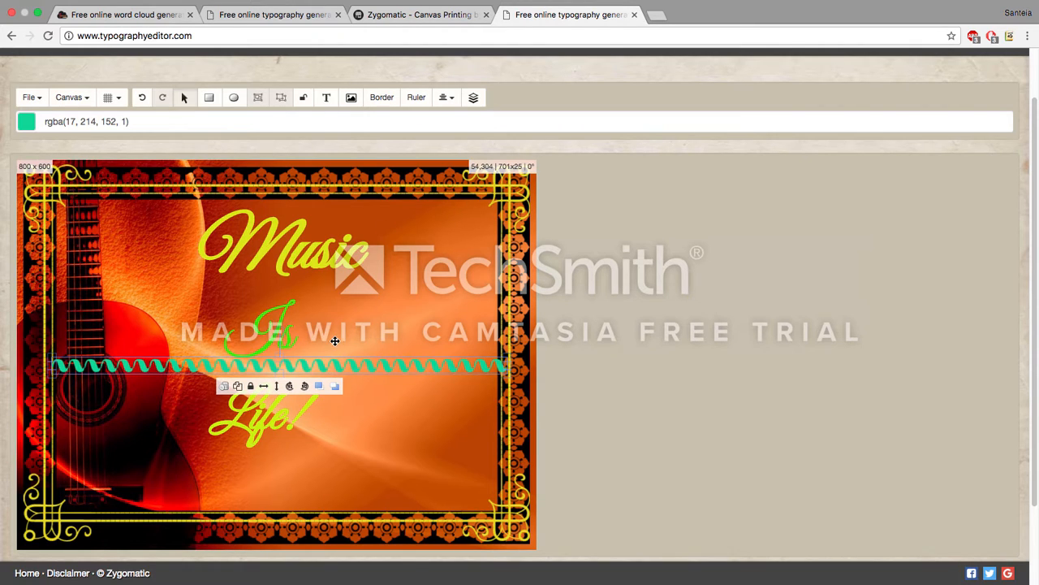
{"action": "left_click", "coordinate": [304, 390]}
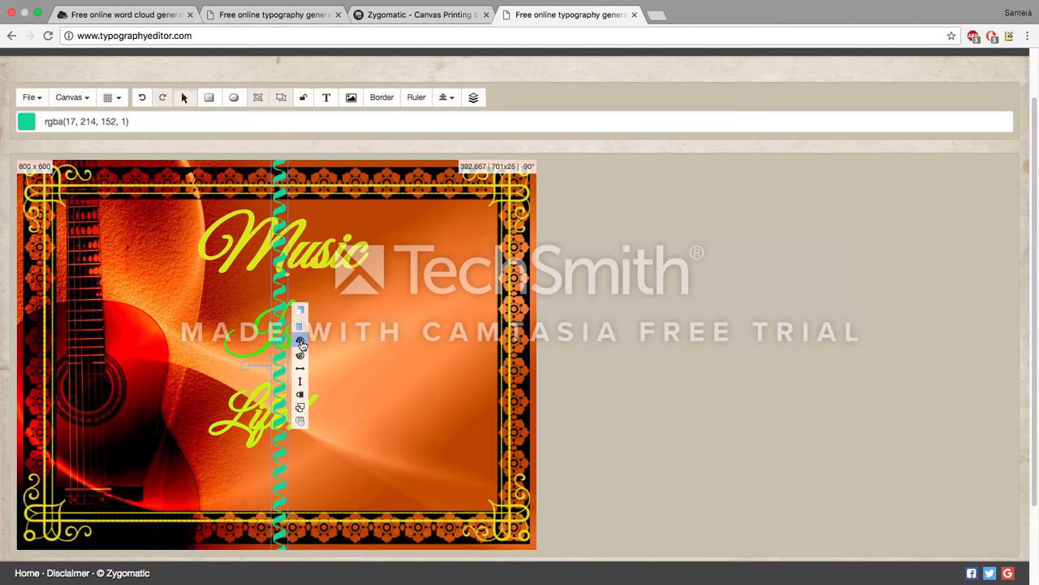
{"action": "left_click", "coordinate": [302, 348]}
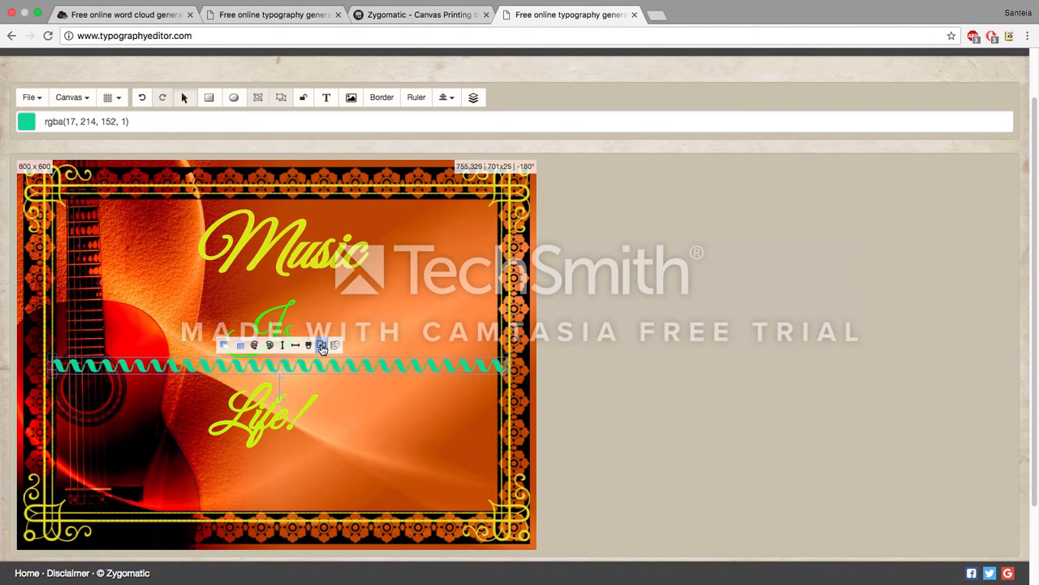
{"action": "left_click", "coordinate": [268, 346]}
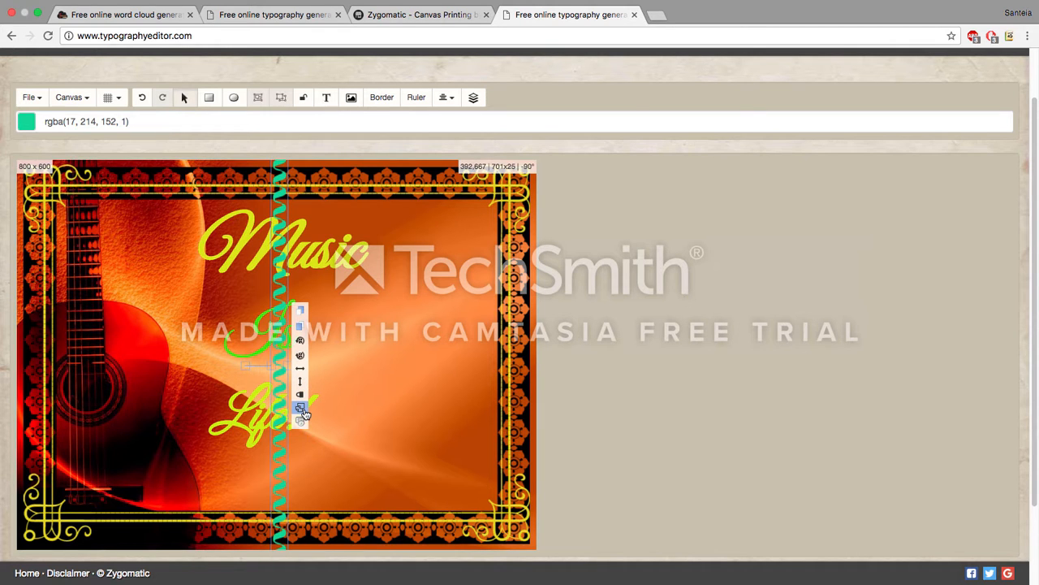
Step: Delete the teal ruler from the canvas
{"action": "left_click", "coordinate": [301, 422]}
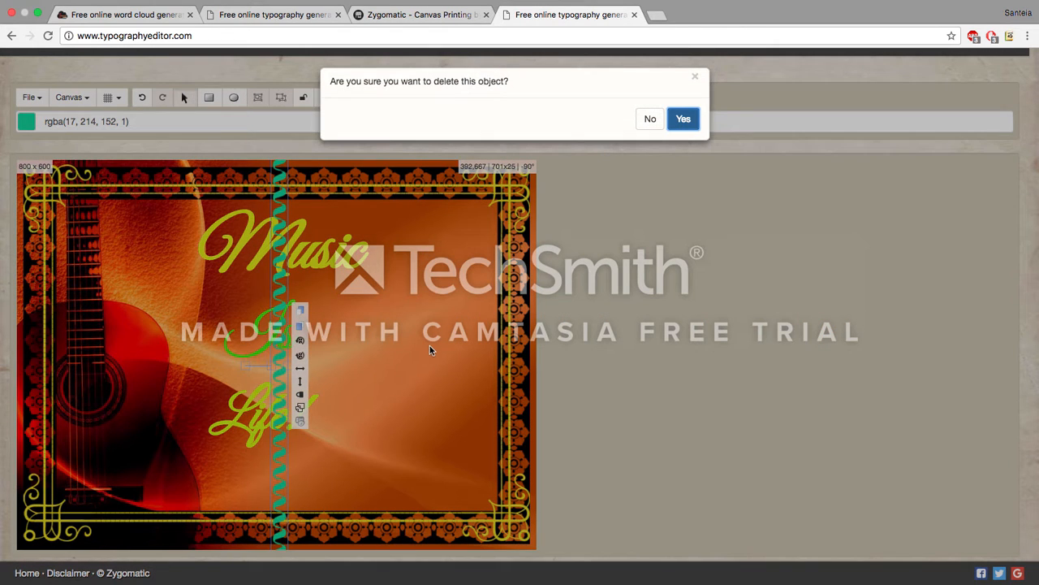
{"action": "left_click", "coordinate": [684, 119]}
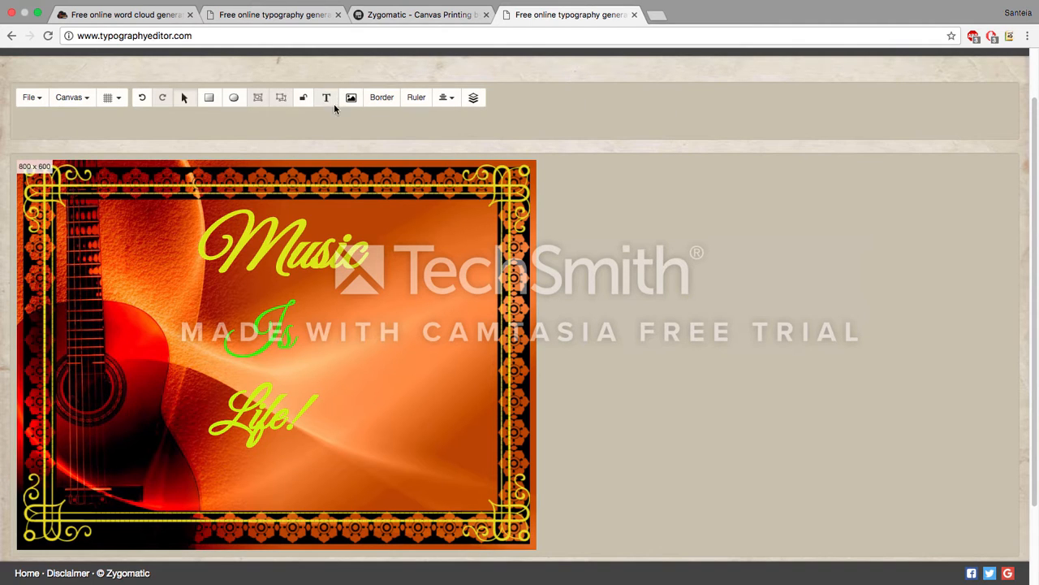
Step: Draw several black-filled, white-outlined ellipses across the text and the area beside it, including a narrow one about 16 x 128 px
{"action": "left_click", "coordinate": [233, 97]}
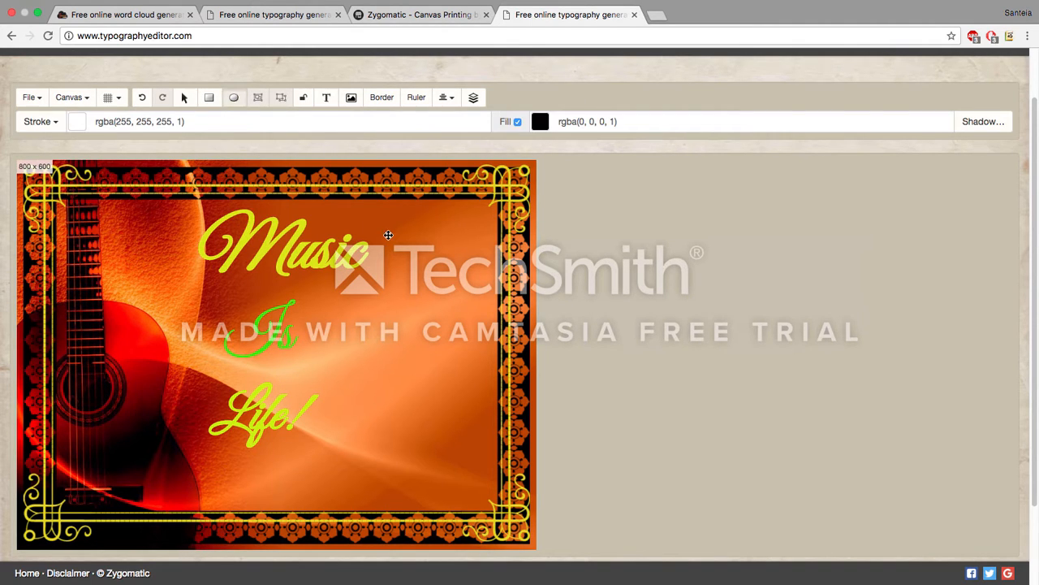
{"action": "mouse_move", "coordinate": [388, 235]}
{"action": "left_mouse_down"}
{"action": "mouse_move", "coordinate": [239, 214]}
{"action": "mouse_move", "coordinate": [135, 214]}
{"action": "mouse_move", "coordinate": [144, 315]}
{"action": "left_mouse_up"}
{"action": "mouse_move", "coordinate": [250, 269]}
{"action": "left_mouse_down"}
{"action": "mouse_move", "coordinate": [262, 235]}
{"action": "mouse_move", "coordinate": [403, 240]}
{"action": "mouse_move", "coordinate": [424, 274]}
{"action": "mouse_move", "coordinate": [451, 286]}
{"action": "left_mouse_up"}
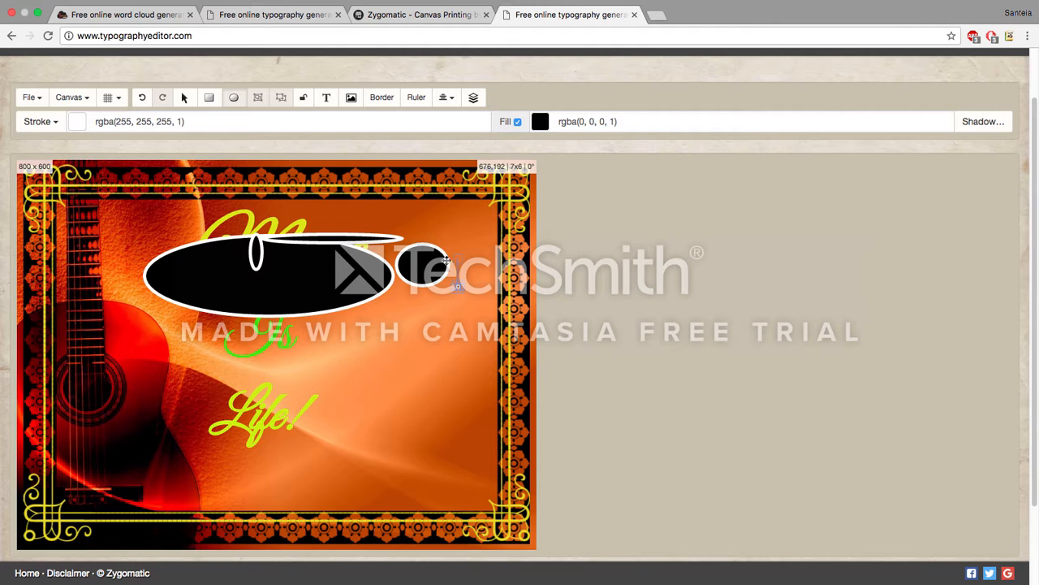
{"action": "mouse_move", "coordinate": [454, 281]}
{"action": "left_mouse_down"}
{"action": "mouse_move", "coordinate": [379, 251]}
{"action": "mouse_move", "coordinate": [276, 405]}
{"action": "left_mouse_up"}
{"action": "mouse_move", "coordinate": [478, 259]}
{"action": "left_mouse_down"}
{"action": "mouse_move", "coordinate": [450, 230]}
{"action": "mouse_move", "coordinate": [443, 313]}
{"action": "left_mouse_up"}
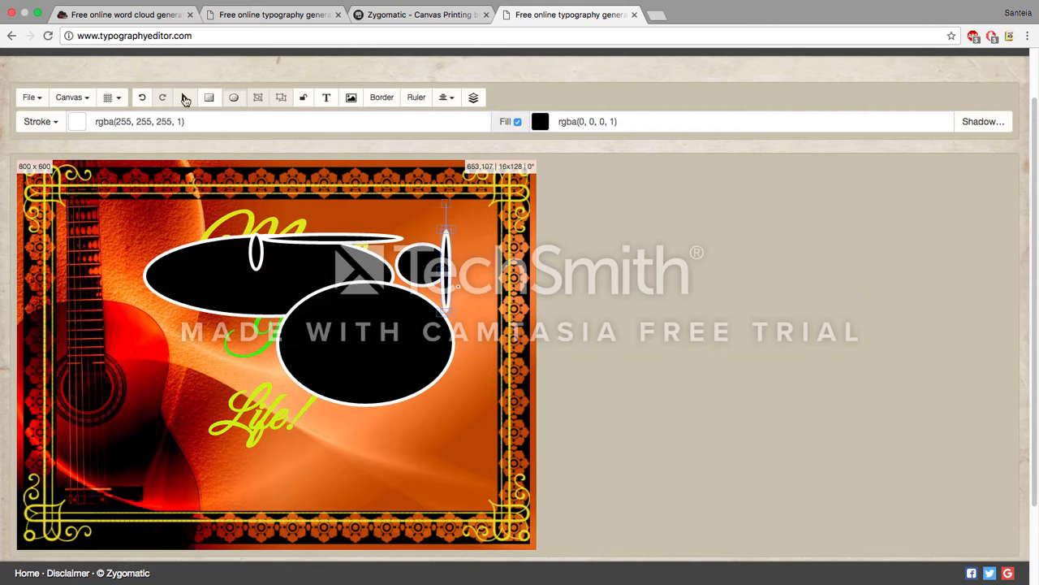
{"action": "left_click", "coordinate": [185, 101]}
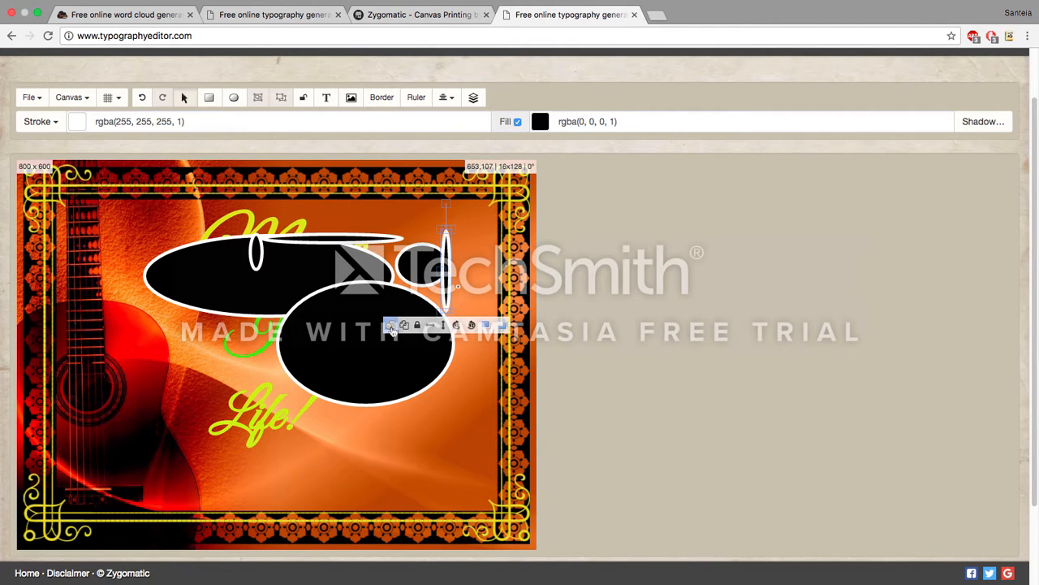
Step: Delete the three ellipses beside the text: the narrow vertical one, the small 85 x 69 px one and the tiny 7 x 6 px one
{"action": "left_click", "coordinate": [391, 326]}
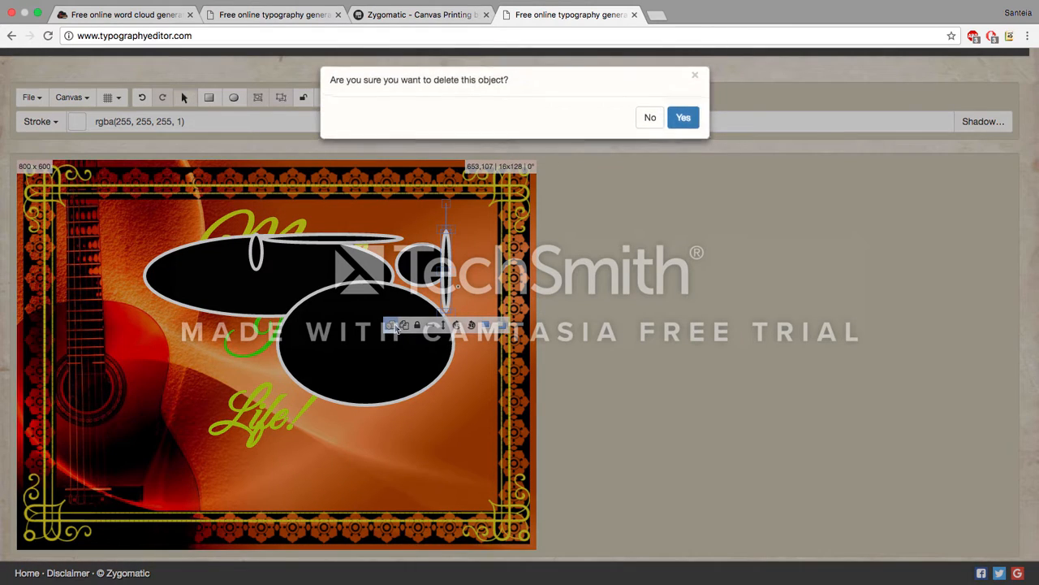
{"action": "left_click", "coordinate": [683, 118]}
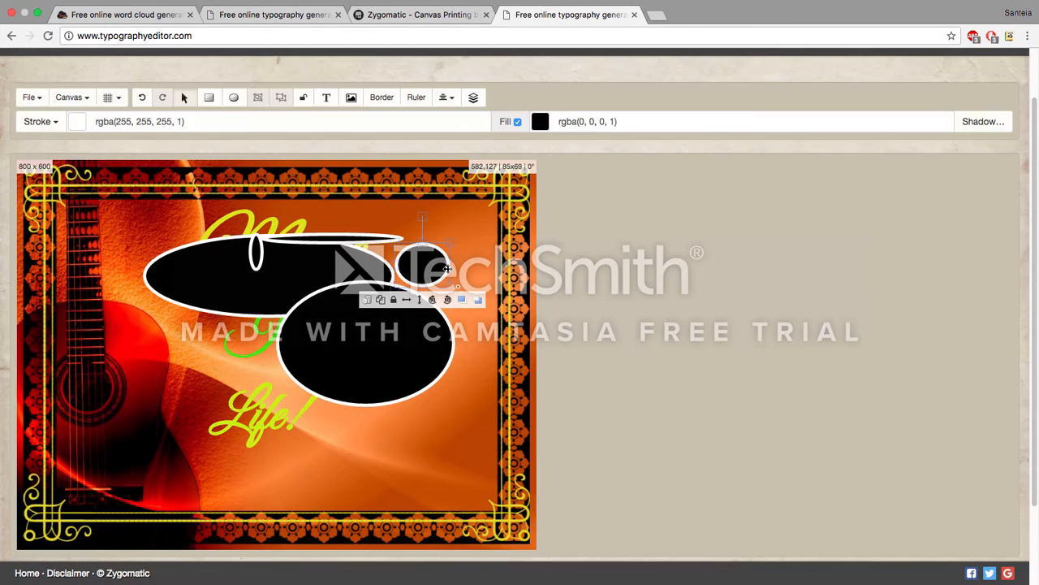
{"action": "left_click", "coordinate": [366, 301]}
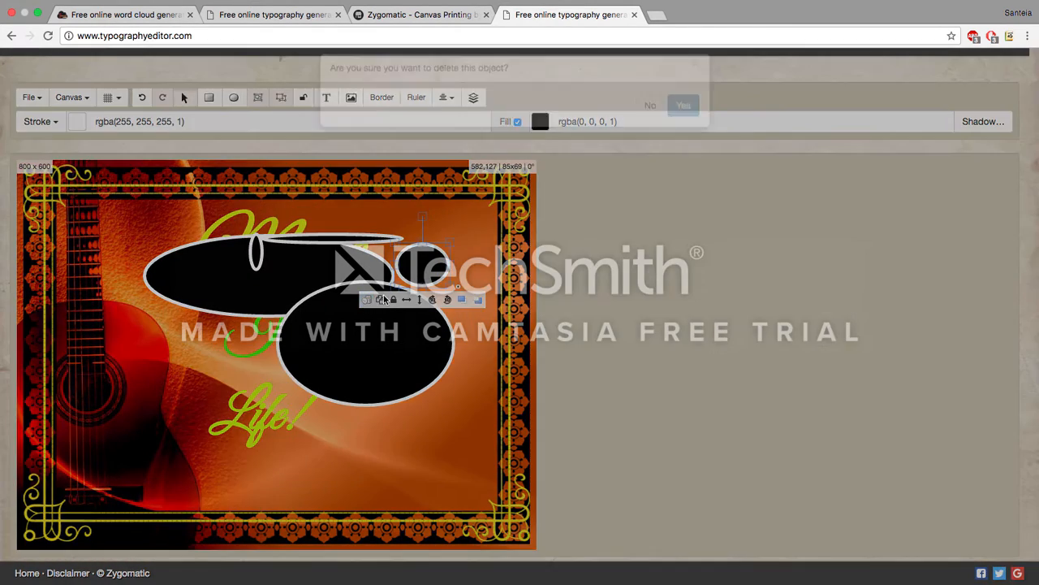
{"action": "left_click", "coordinate": [682, 117]}
{"action": "left_click", "coordinate": [456, 282]}
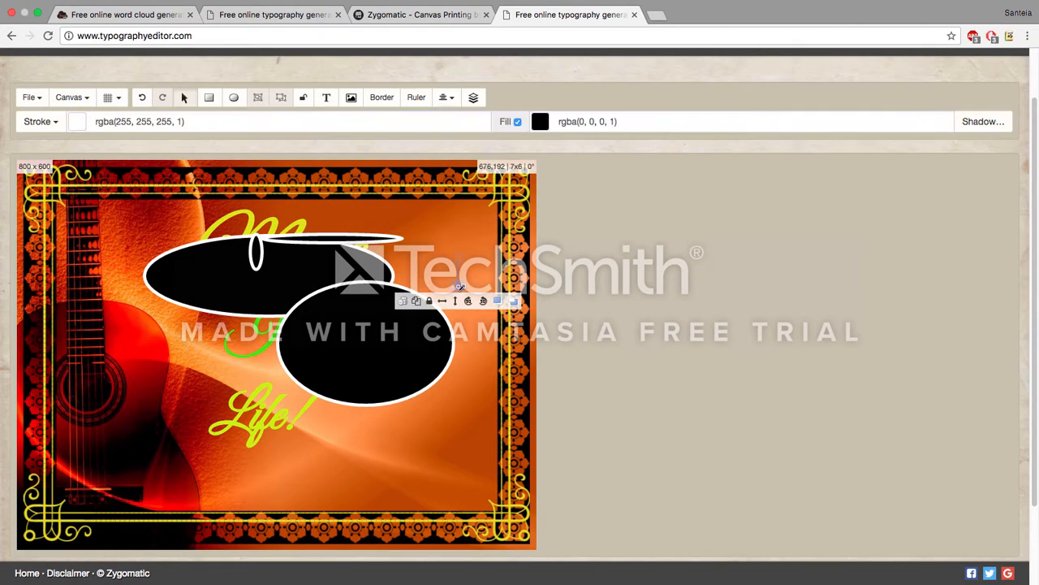
{"action": "left_click", "coordinate": [403, 301]}
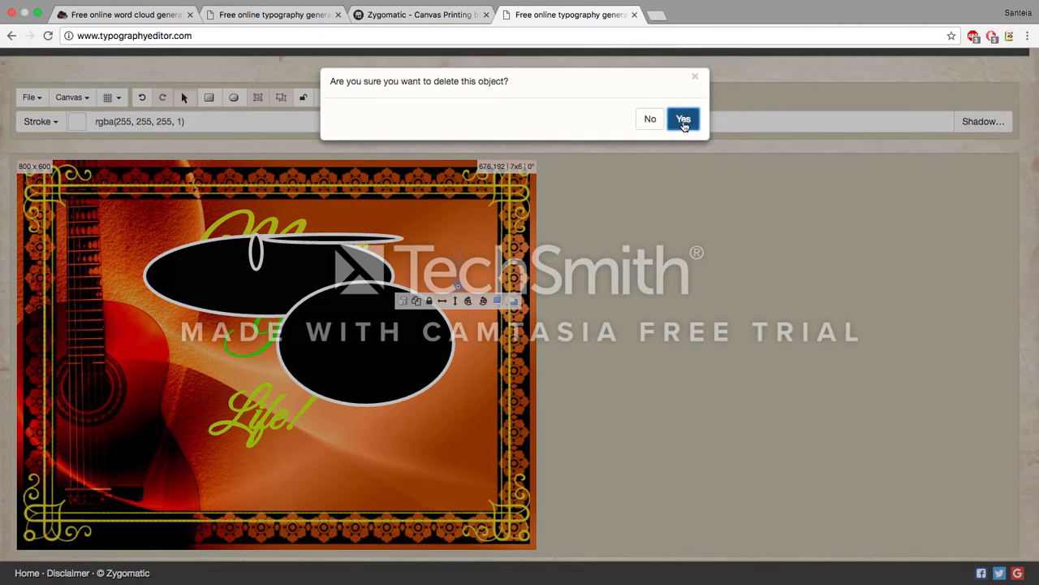
{"action": "left_click", "coordinate": [683, 119]}
Step: Delete the remaining four black ellipses covering "Music" and "Is": the wide one, the flat one, the small upright one and the large one
{"action": "left_click", "coordinate": [348, 288]}
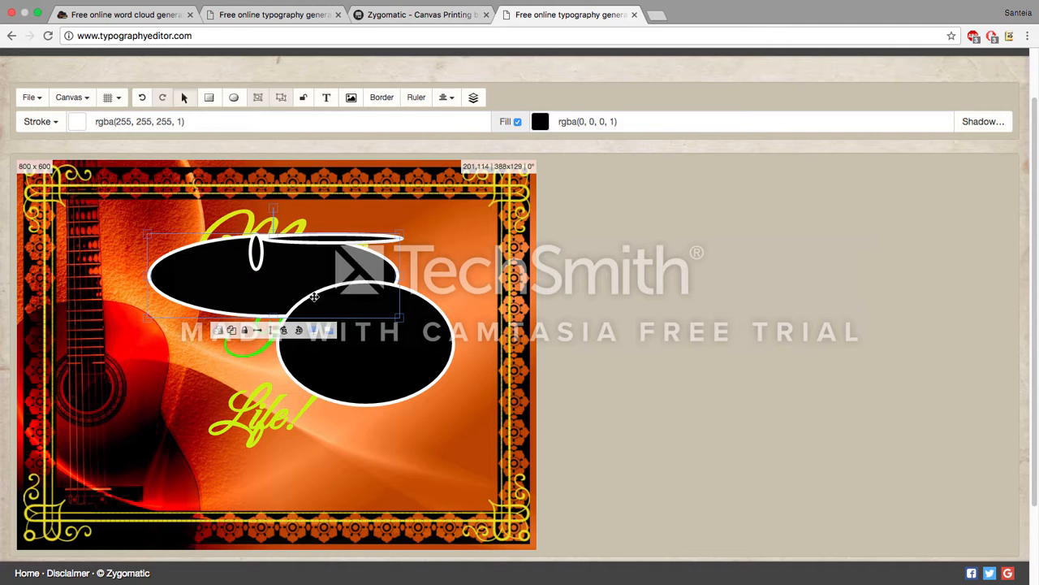
{"action": "left_click", "coordinate": [218, 330]}
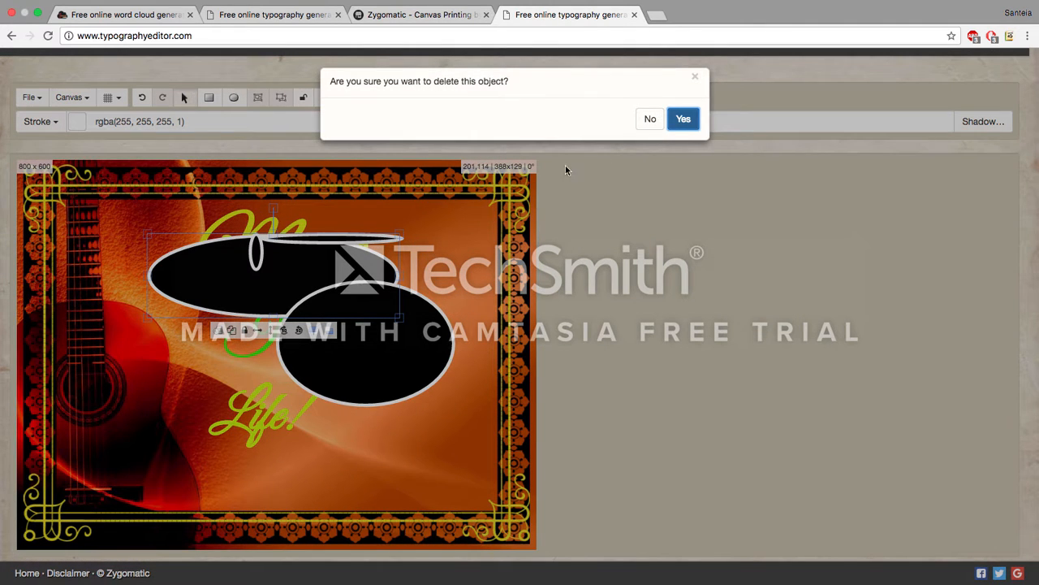
{"action": "left_click", "coordinate": [683, 120]}
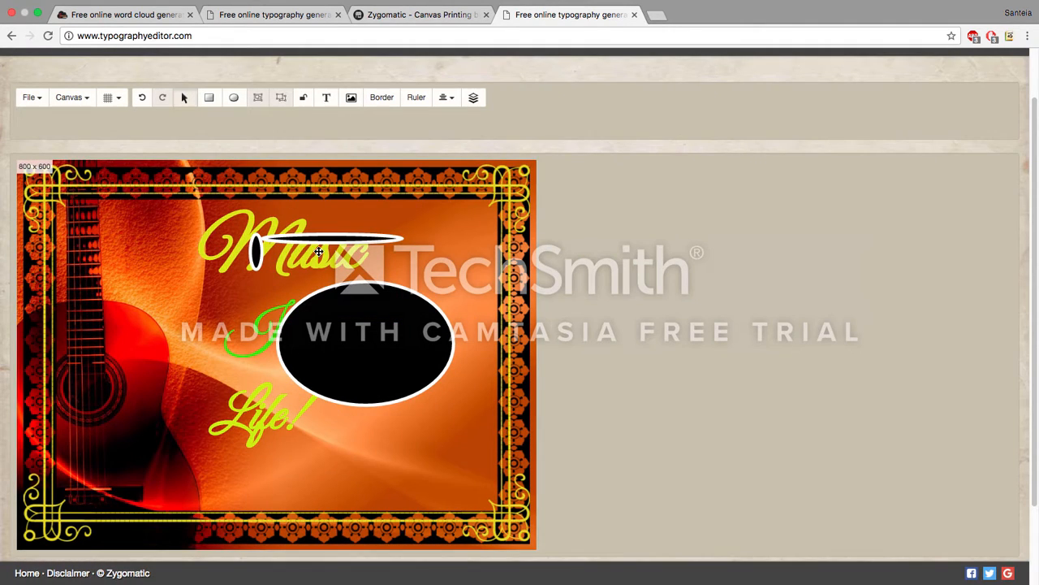
{"action": "left_click", "coordinate": [319, 241]}
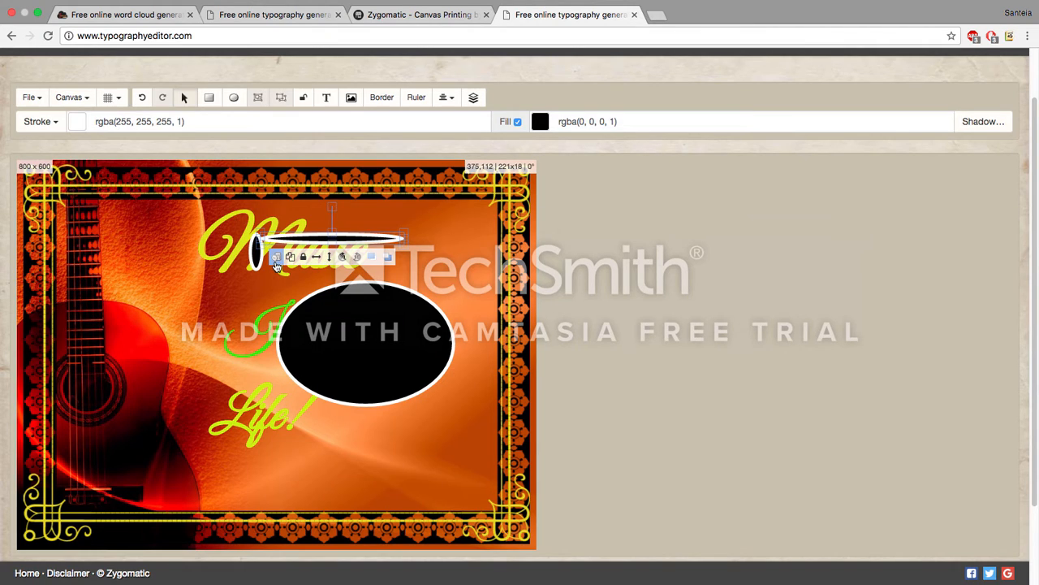
{"action": "left_click", "coordinate": [276, 256]}
{"action": "left_click", "coordinate": [688, 124]}
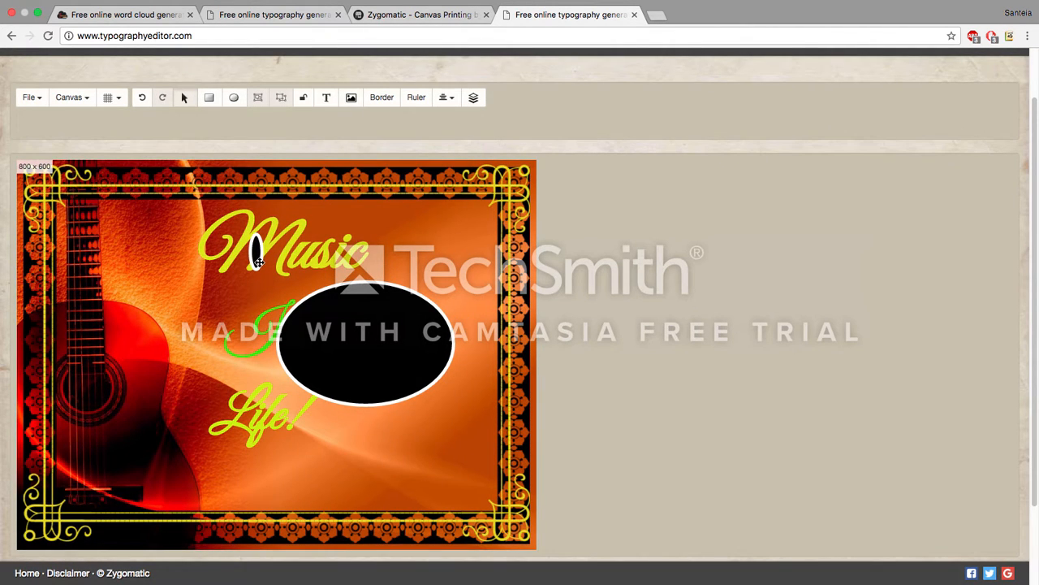
{"action": "left_click", "coordinate": [256, 260]}
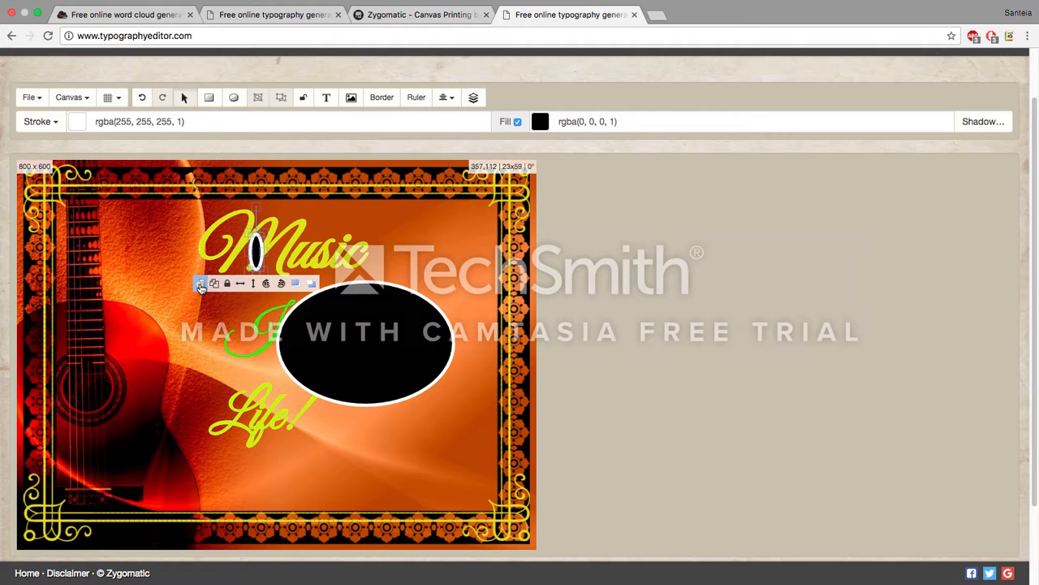
{"action": "left_click", "coordinate": [201, 286]}
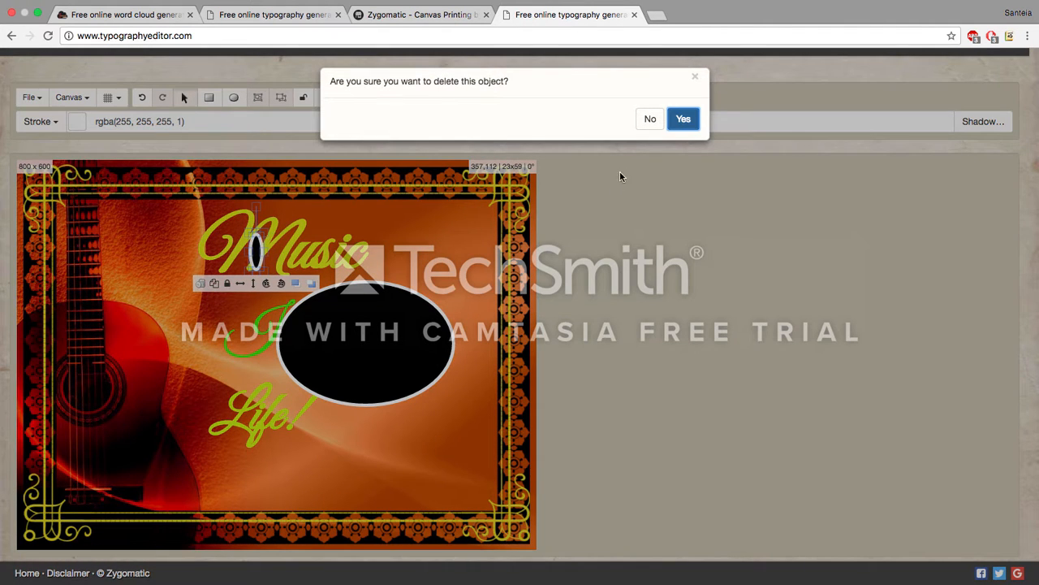
{"action": "left_click", "coordinate": [681, 122]}
{"action": "left_click", "coordinate": [373, 313]}
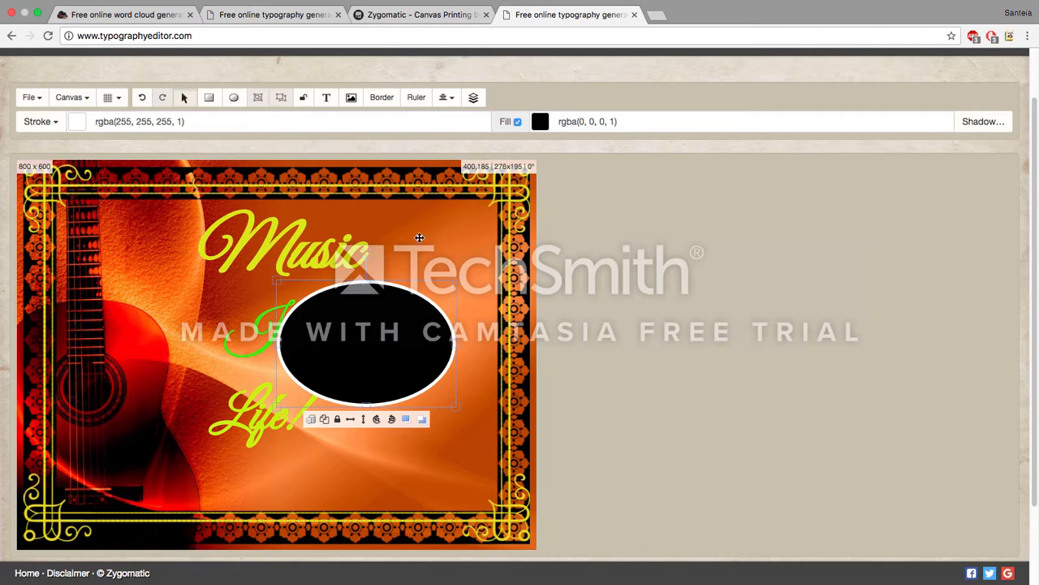
{"action": "left_click", "coordinate": [310, 419]}
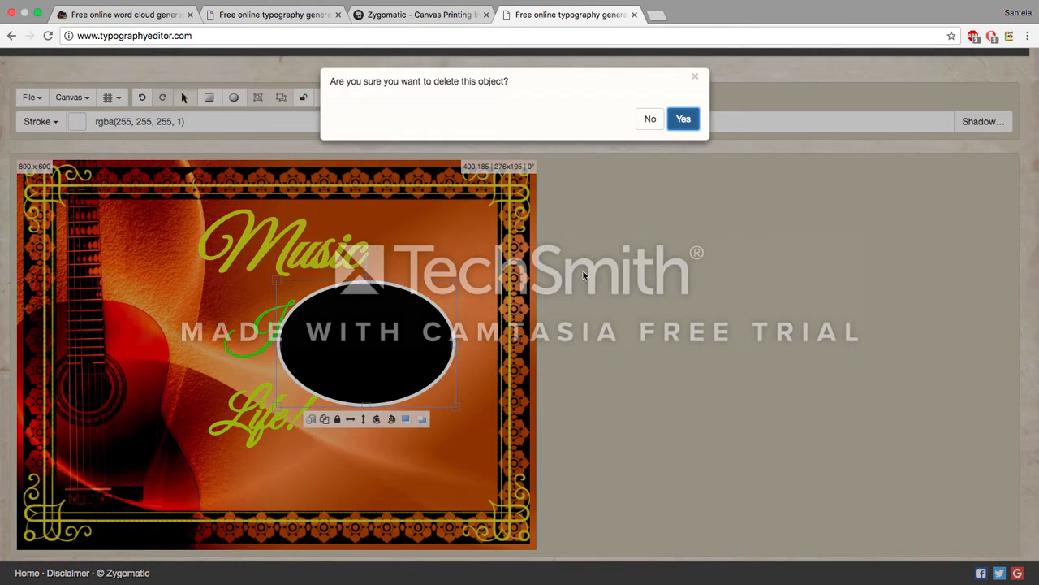
{"action": "left_click", "coordinate": [687, 124]}
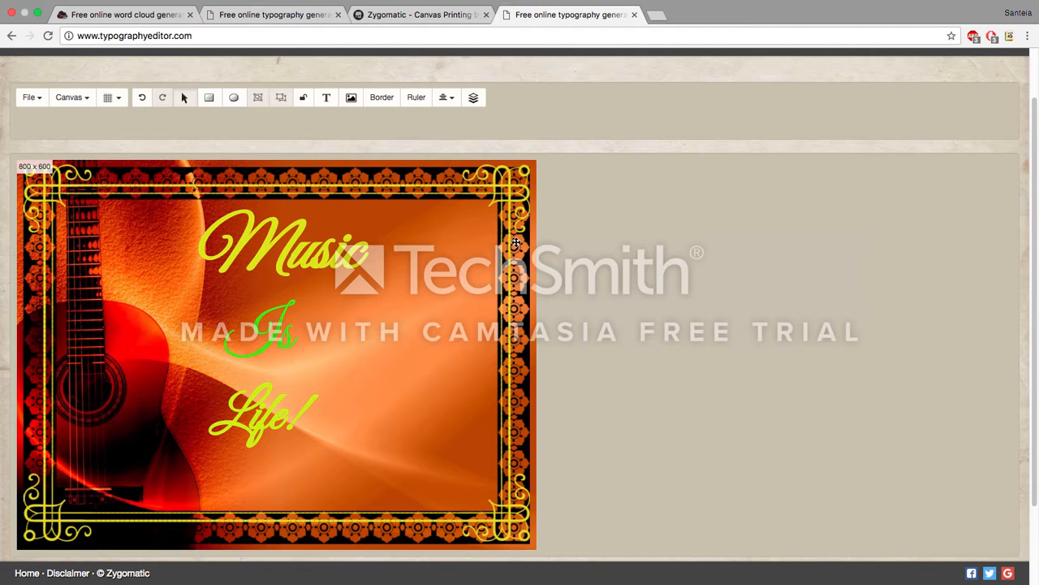
Step: Save the finished poster as a PNG image
{"action": "scroll", "coordinate": [471, 285], "scroll_direction": "down", "scroll_amount": 1}
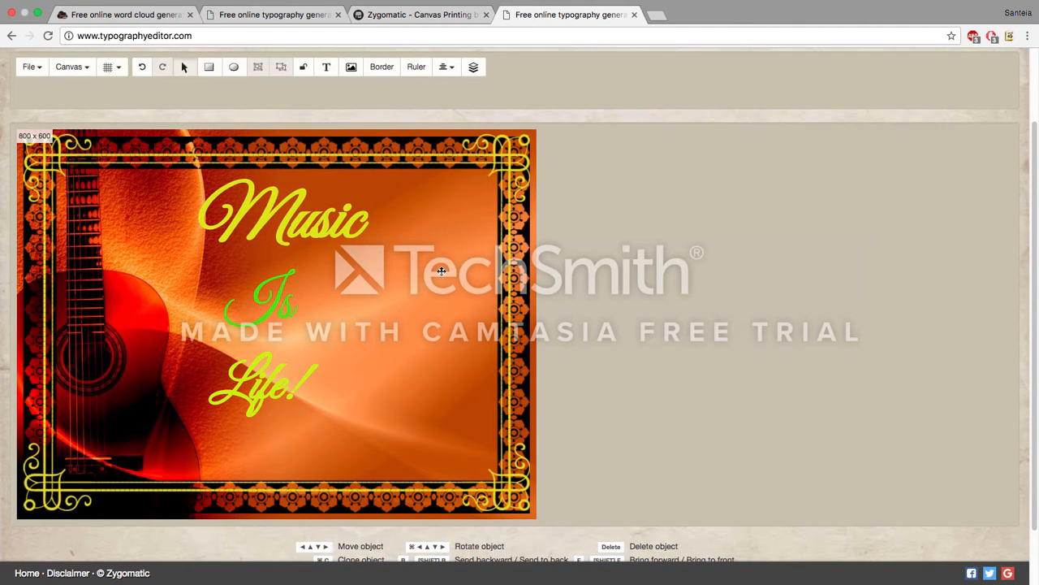
{"action": "scroll", "coordinate": [441, 270], "scroll_direction": "up", "scroll_amount": 3}
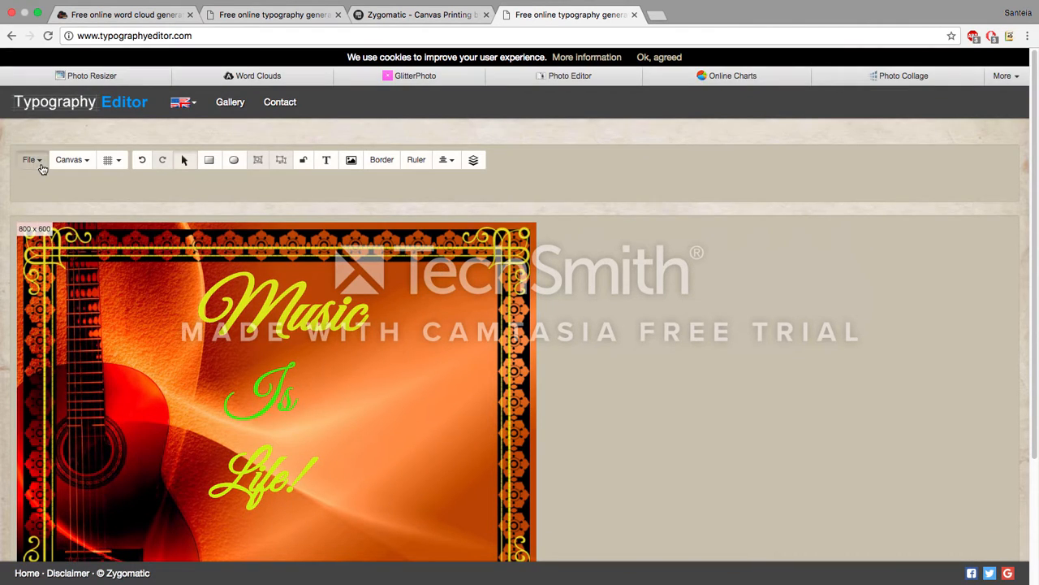
{"action": "left_click", "coordinate": [34, 162]}
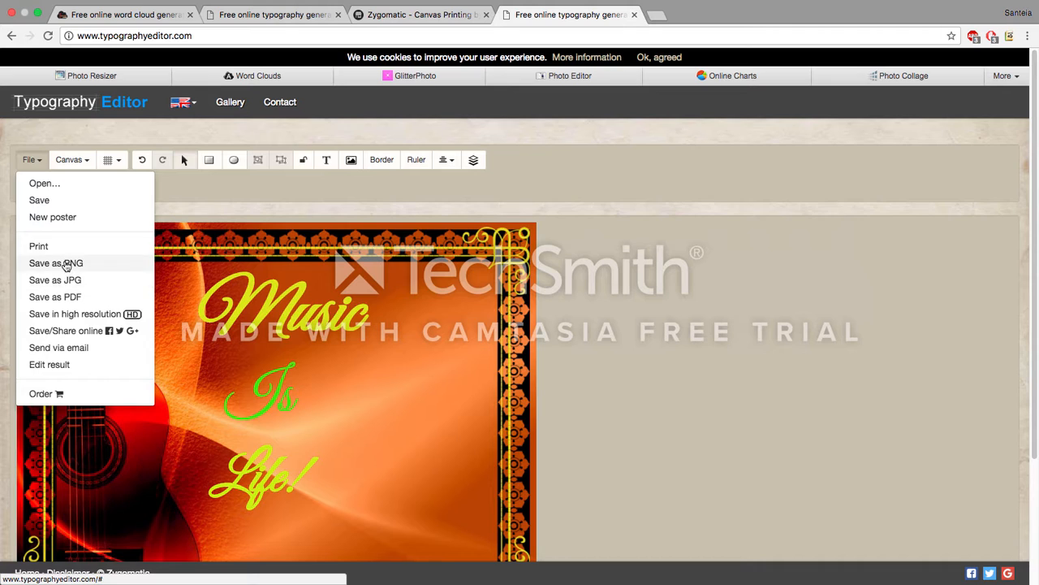
{"action": "left_click", "coordinate": [66, 263]}
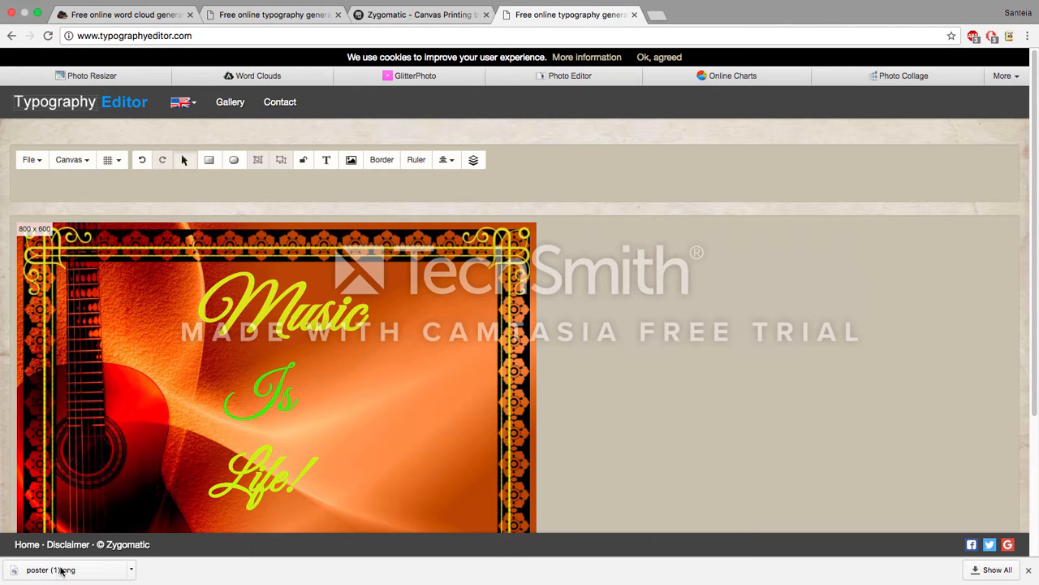
Step: View the downloaded poster (1).png in Preview, moving its window toward the middle of the desktop, and return to the poster editor in Chrome
{"action": "left_click", "coordinate": [61, 571]}
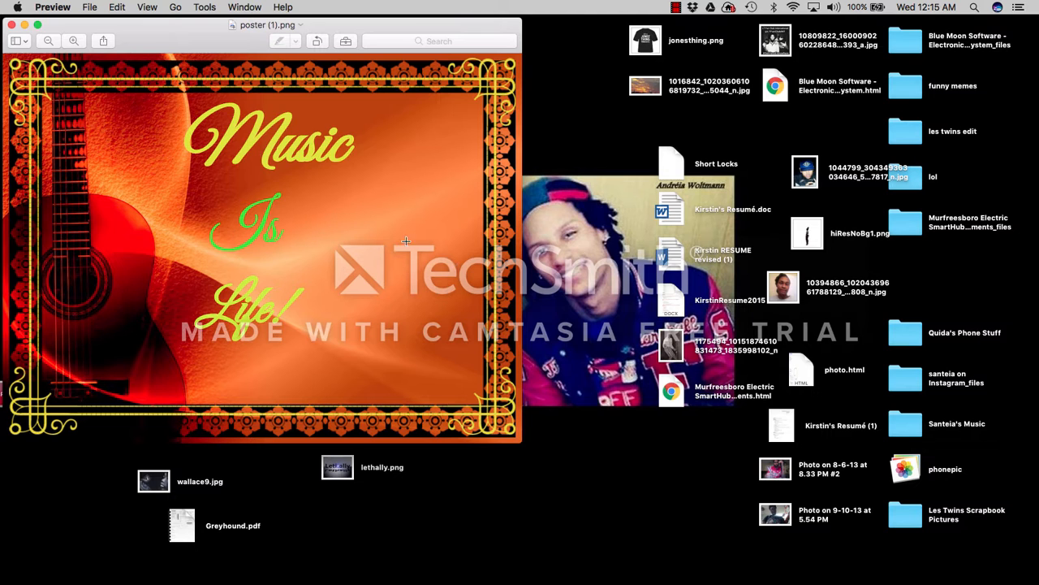
{"action": "left_click_drag", "start_coordinate": [366, 45], "coordinate": [600, 85]}
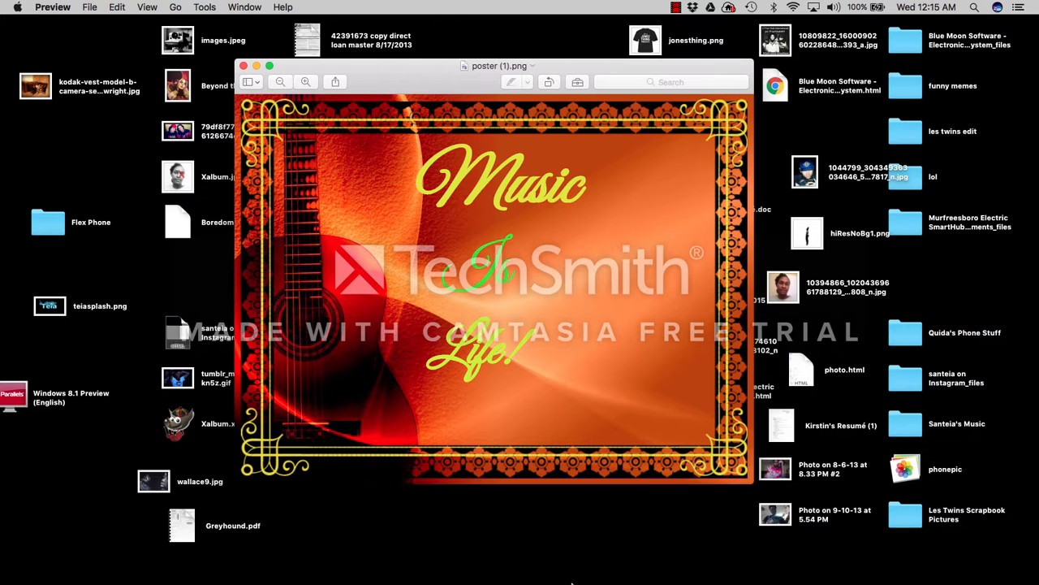
{"action": "left_click", "coordinate": [569, 583]}
{"action": "mouse_move", "coordinate": [431, 581]}
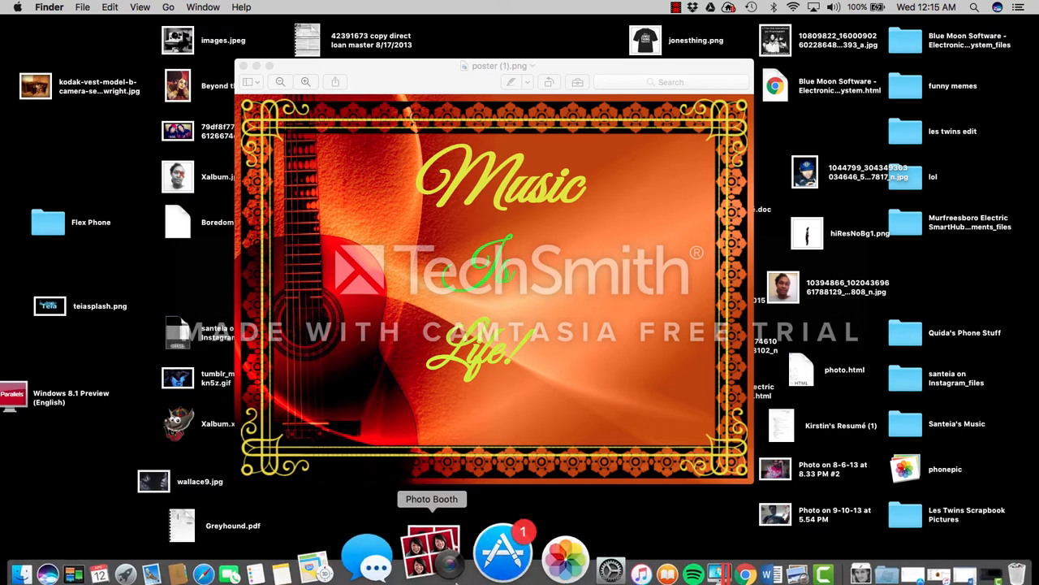
{"action": "left_click", "coordinate": [662, 568]}
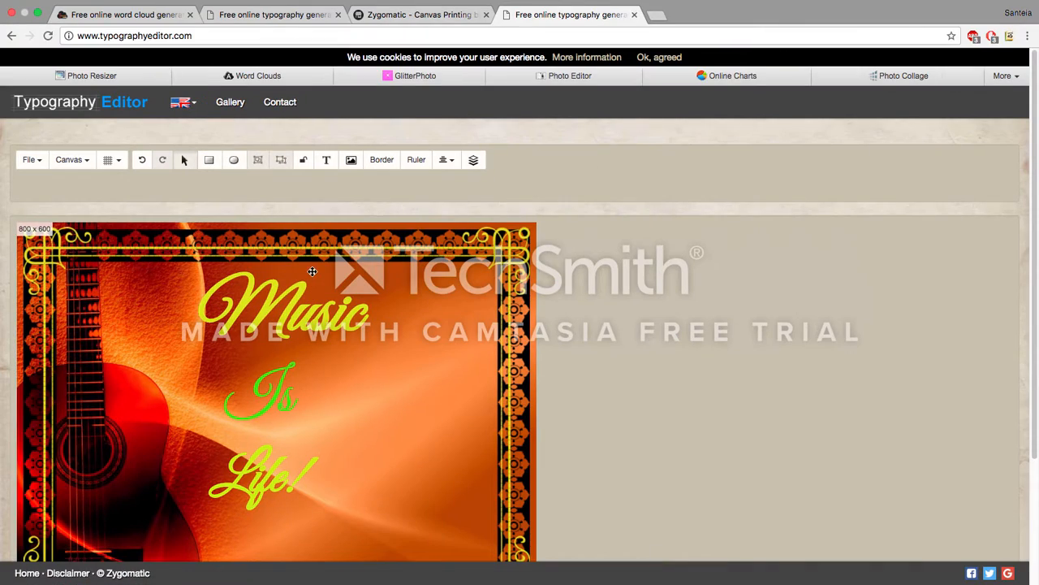
Step: Start a print order for the poster and choose the 1920x1080 (16:9) HD resolution
{"action": "left_click", "coordinate": [32, 160]}
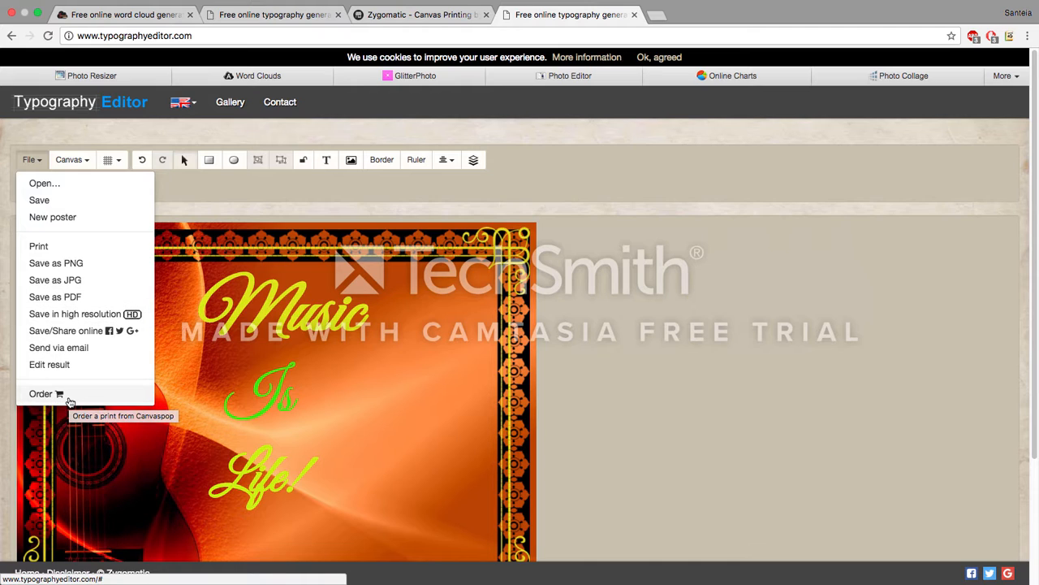
{"action": "left_click", "coordinate": [42, 394]}
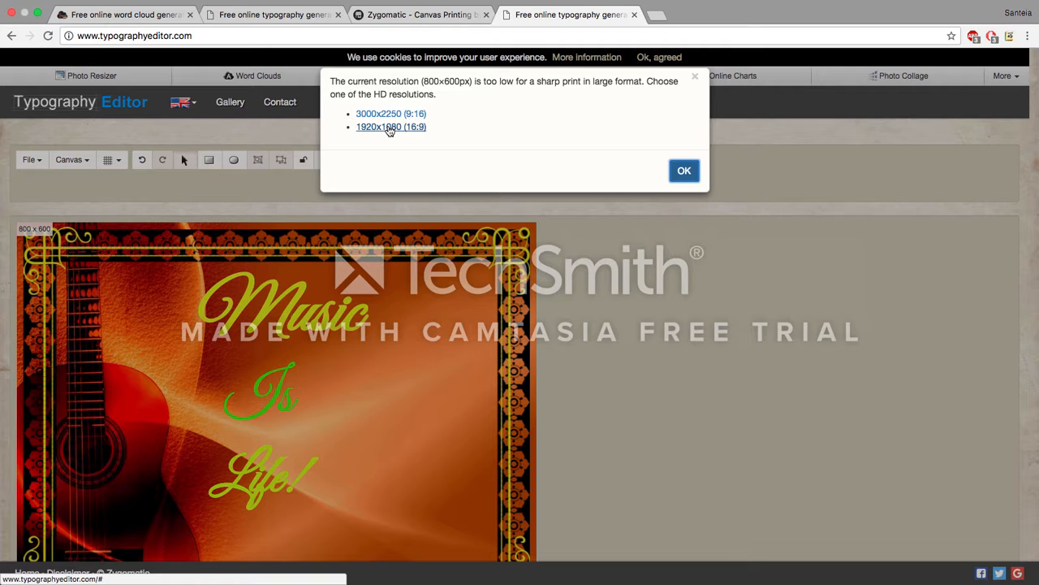
{"action": "left_click", "coordinate": [390, 127]}
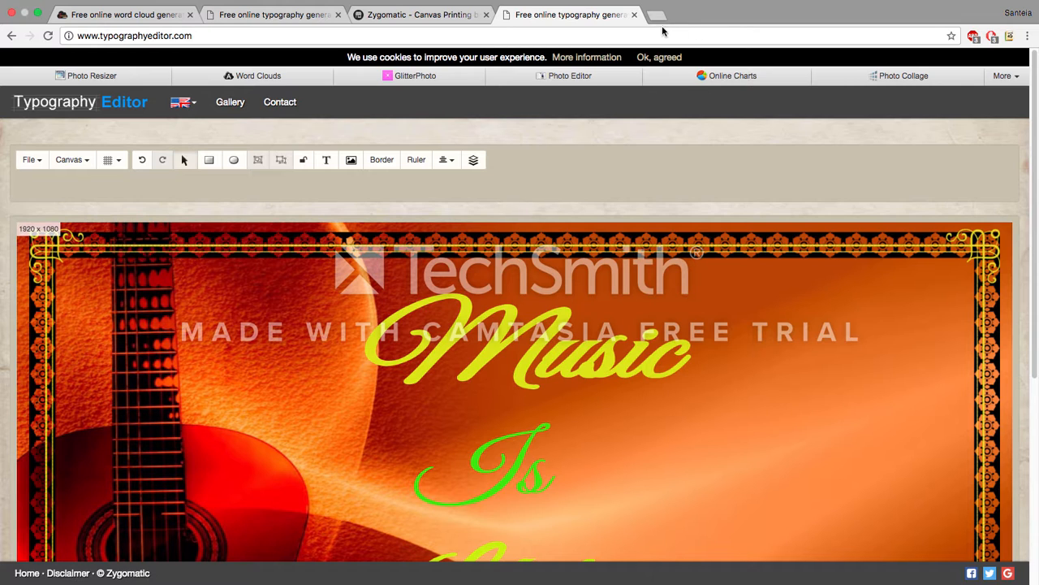
Step: Review the product, size, frame, edge and quantity options on the already open Canvaspop canvas order page
{"action": "left_click", "coordinate": [437, 16]}
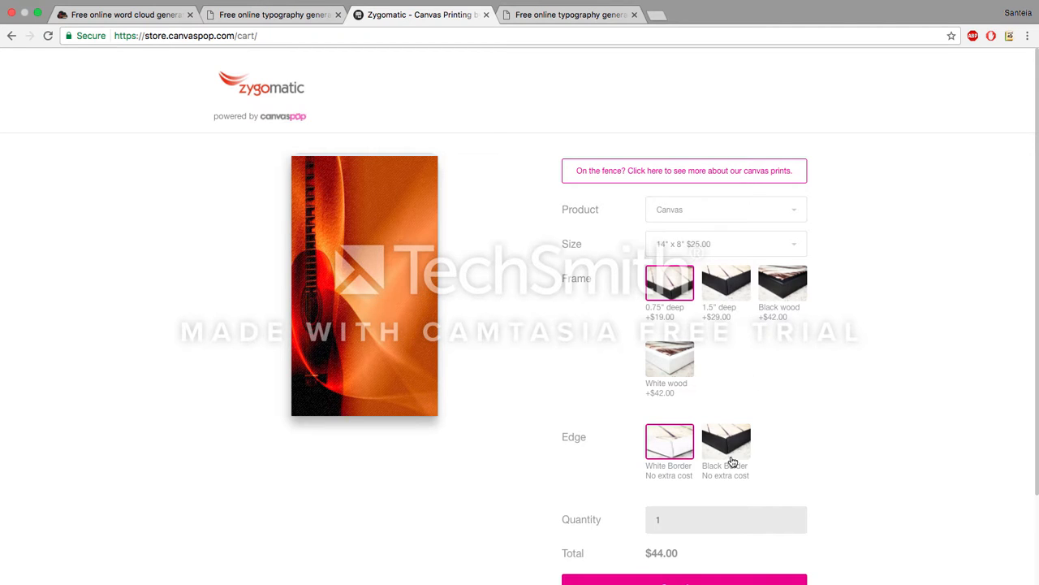
{"action": "scroll", "coordinate": [711, 458], "scroll_direction": "down", "scroll_amount": 3}
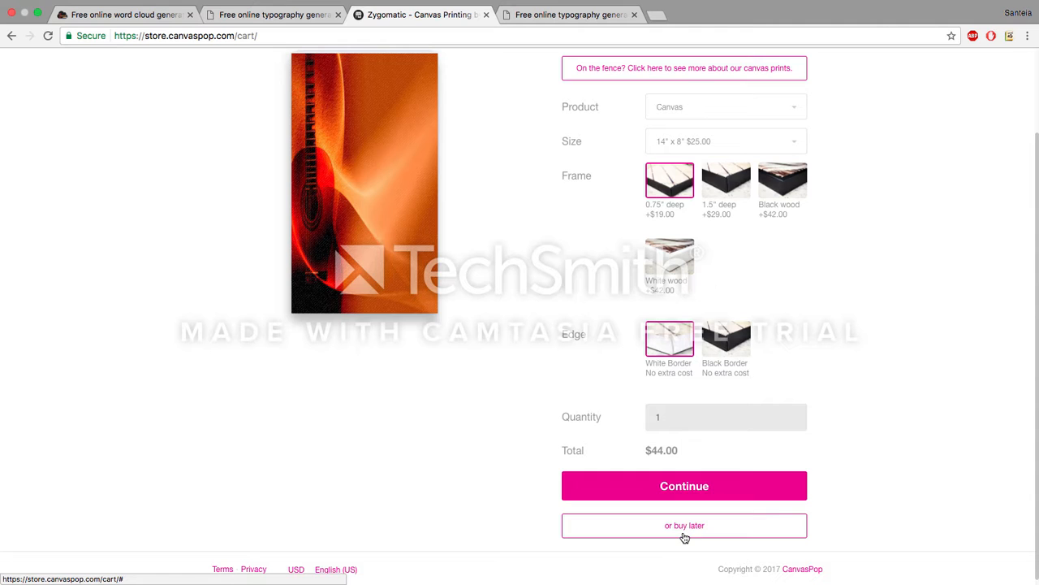
{"action": "scroll", "coordinate": [664, 479], "scroll_direction": "down", "scroll_amount": 1}
{"action": "scroll", "coordinate": [659, 455], "scroll_direction": "up", "scroll_amount": 3}
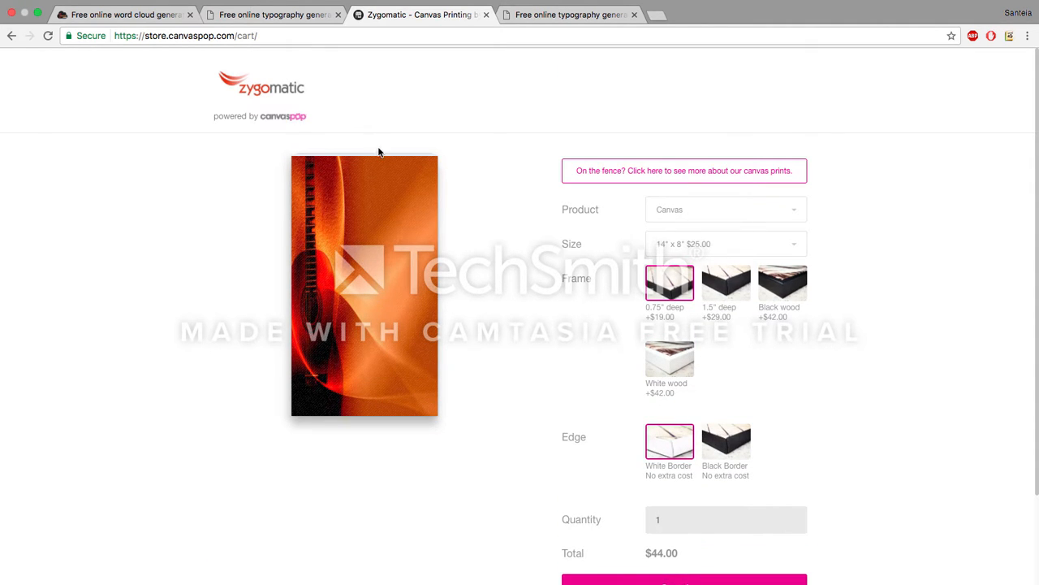
{"action": "left_click", "coordinate": [291, 17]}
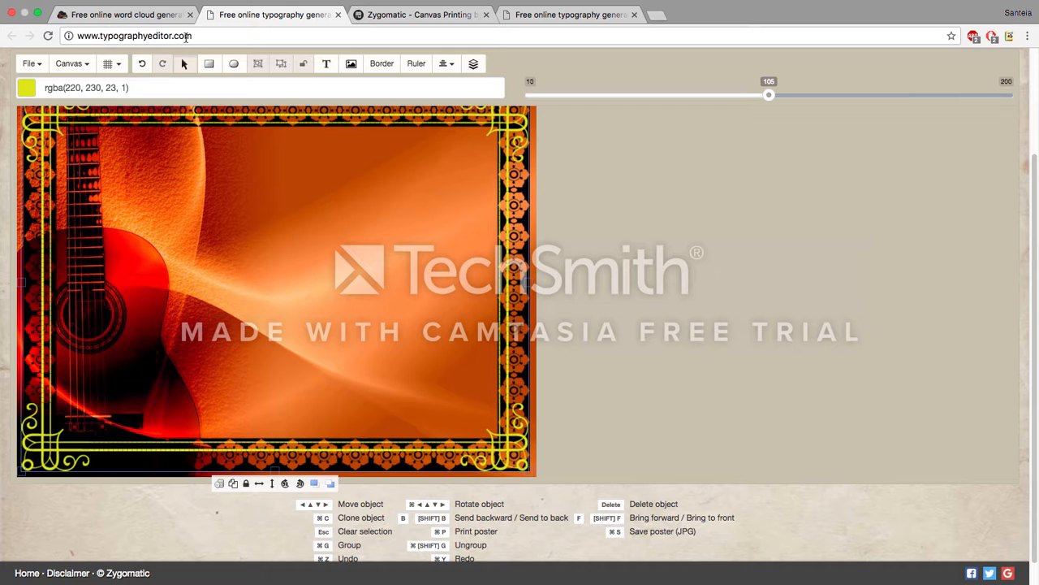
{"action": "mouse_move", "coordinate": [542, 3]}
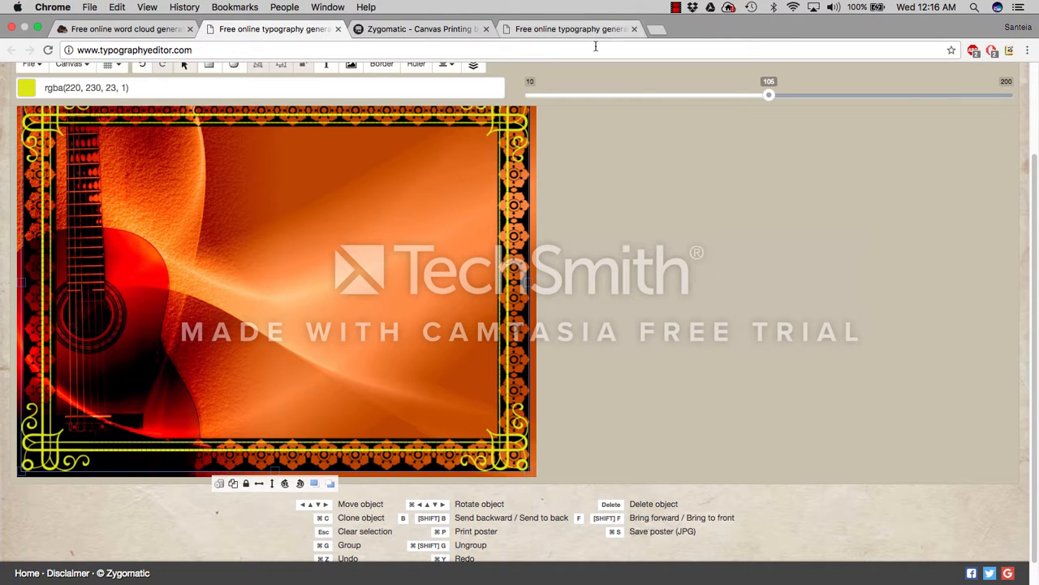
{"action": "left_click", "coordinate": [675, 7]}
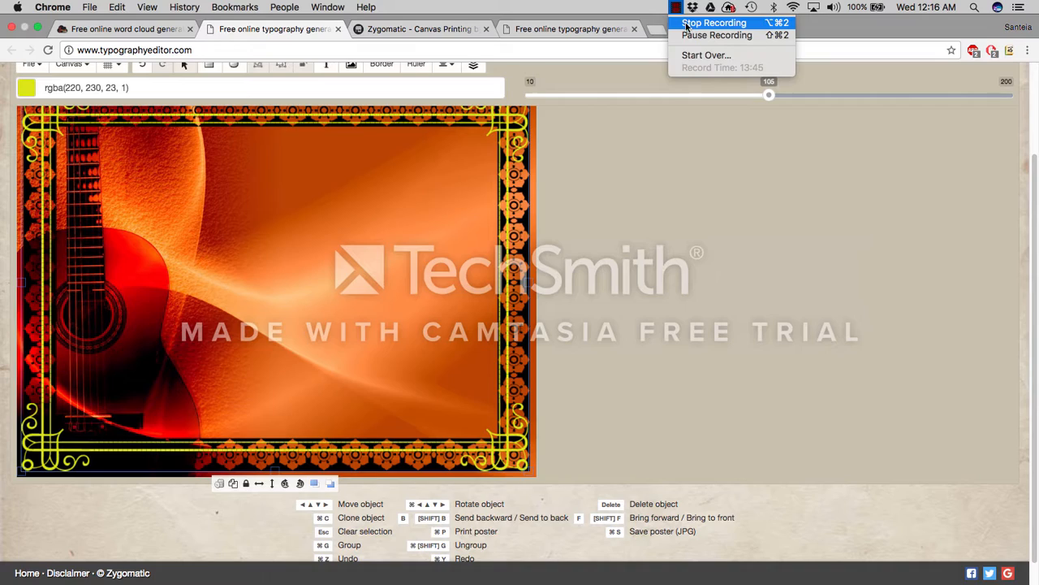